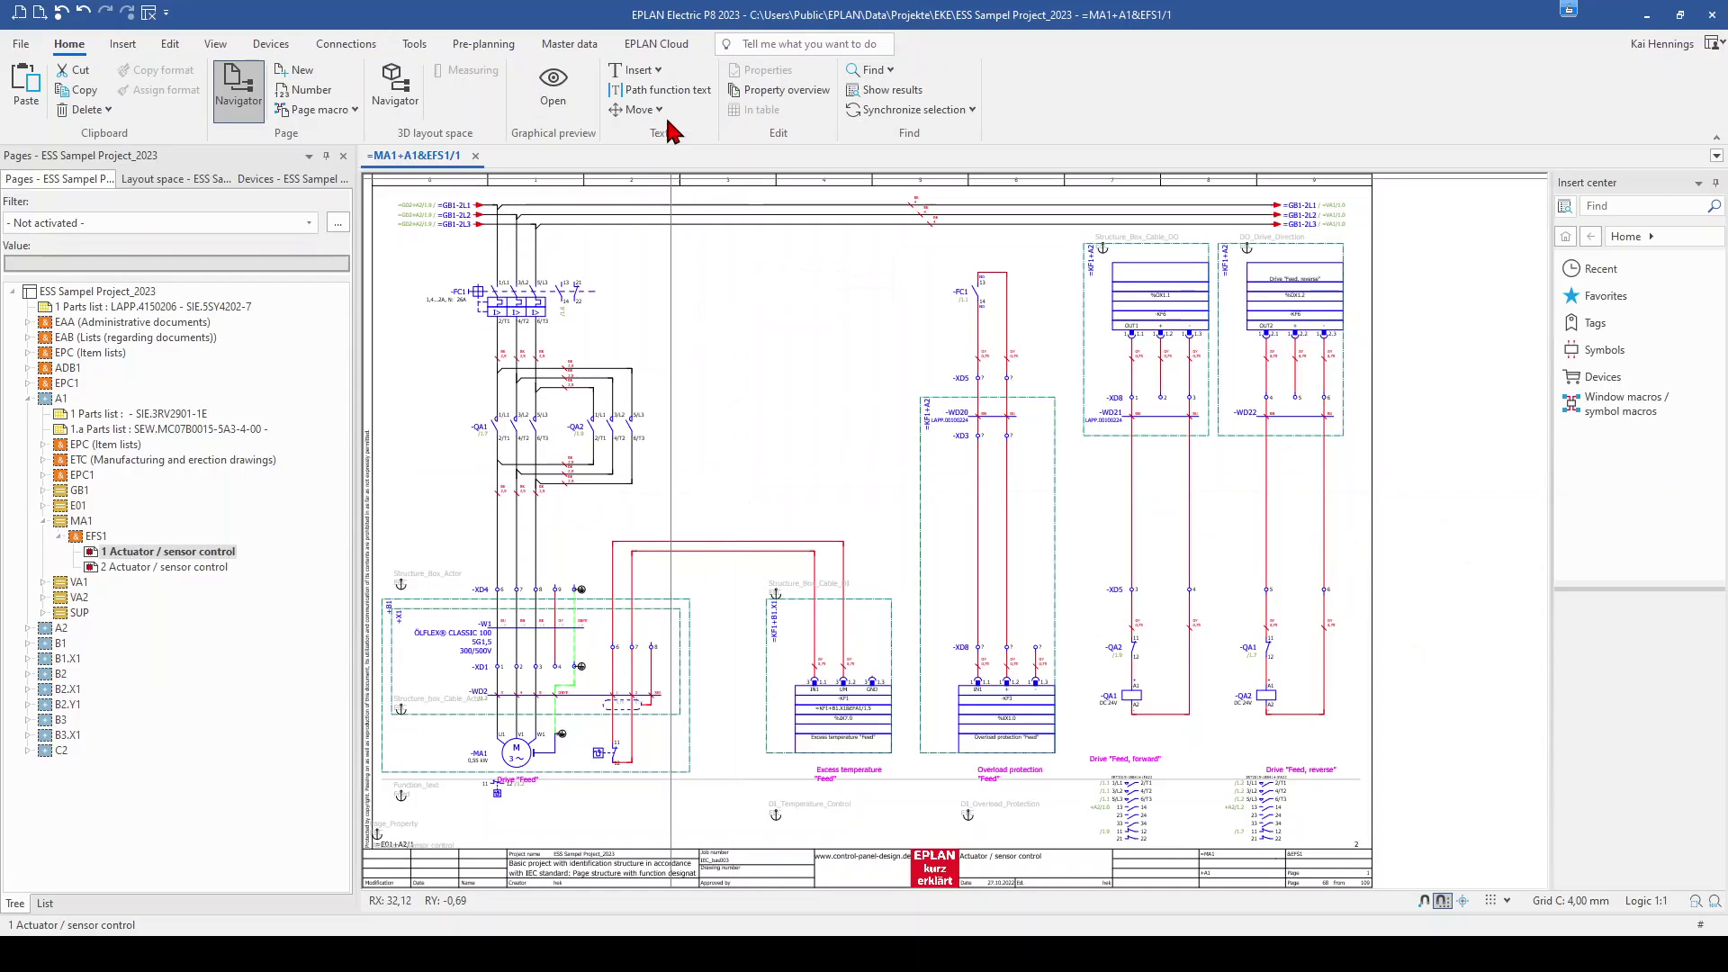
# - Open eSTOCK from the cloud applications, widen its parts list and check for available collections
pyautogui.click(655, 53)
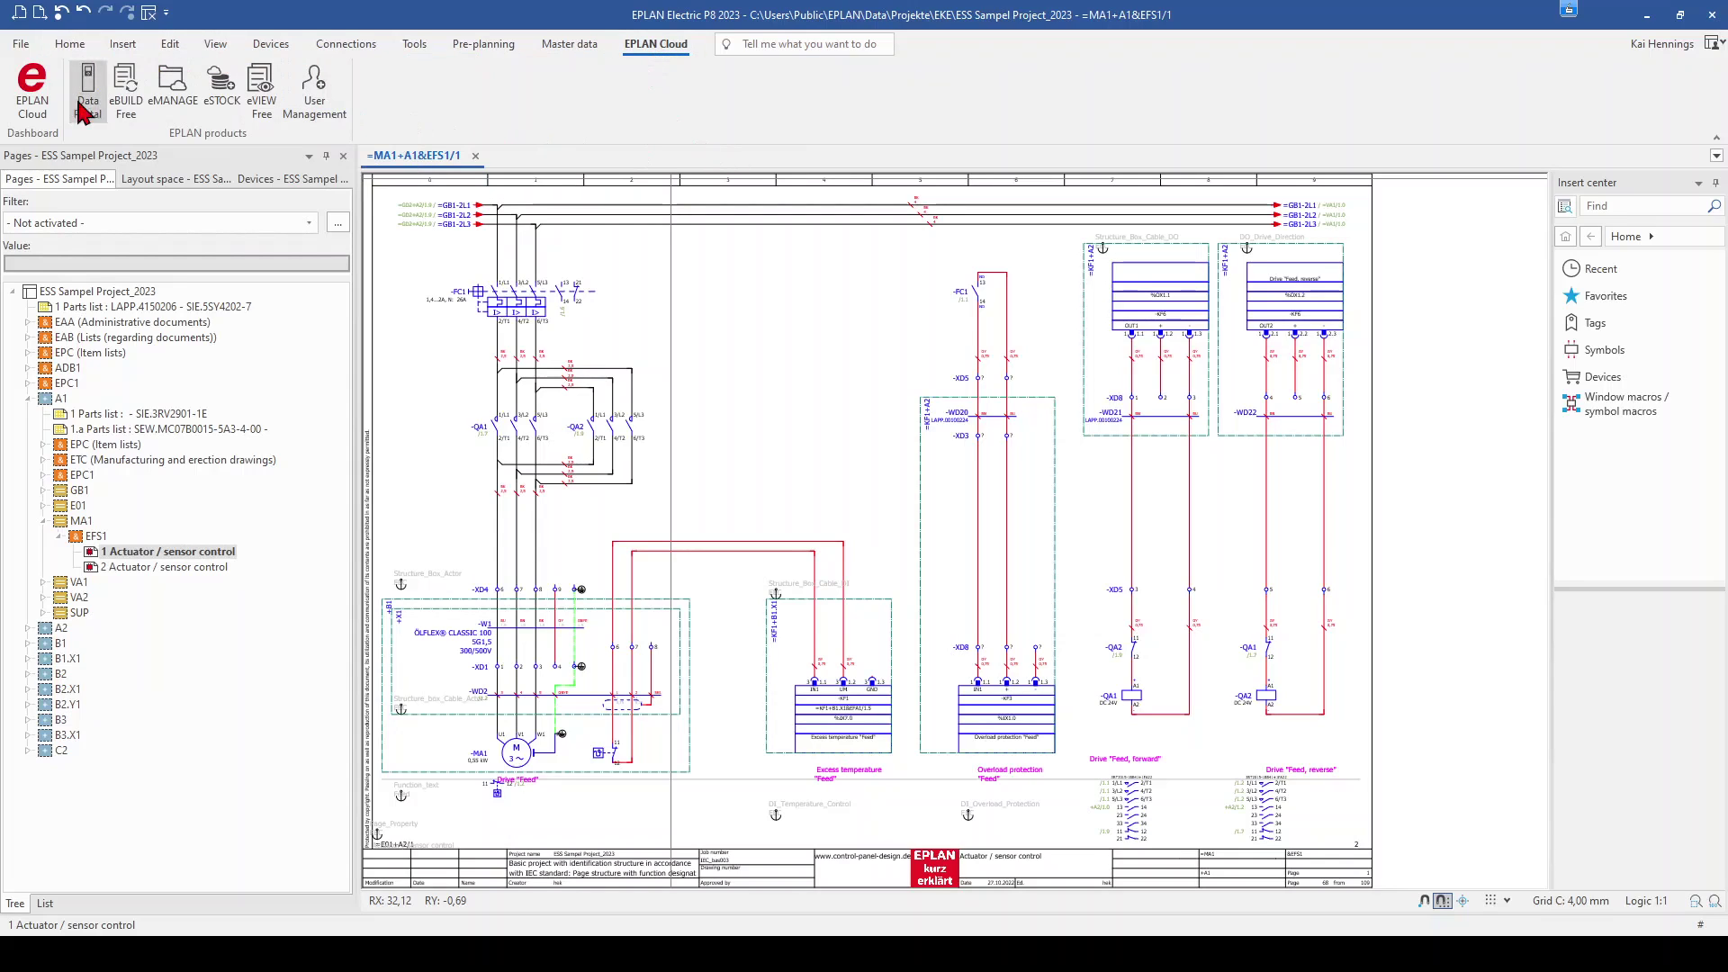
pyautogui.click(227, 105)
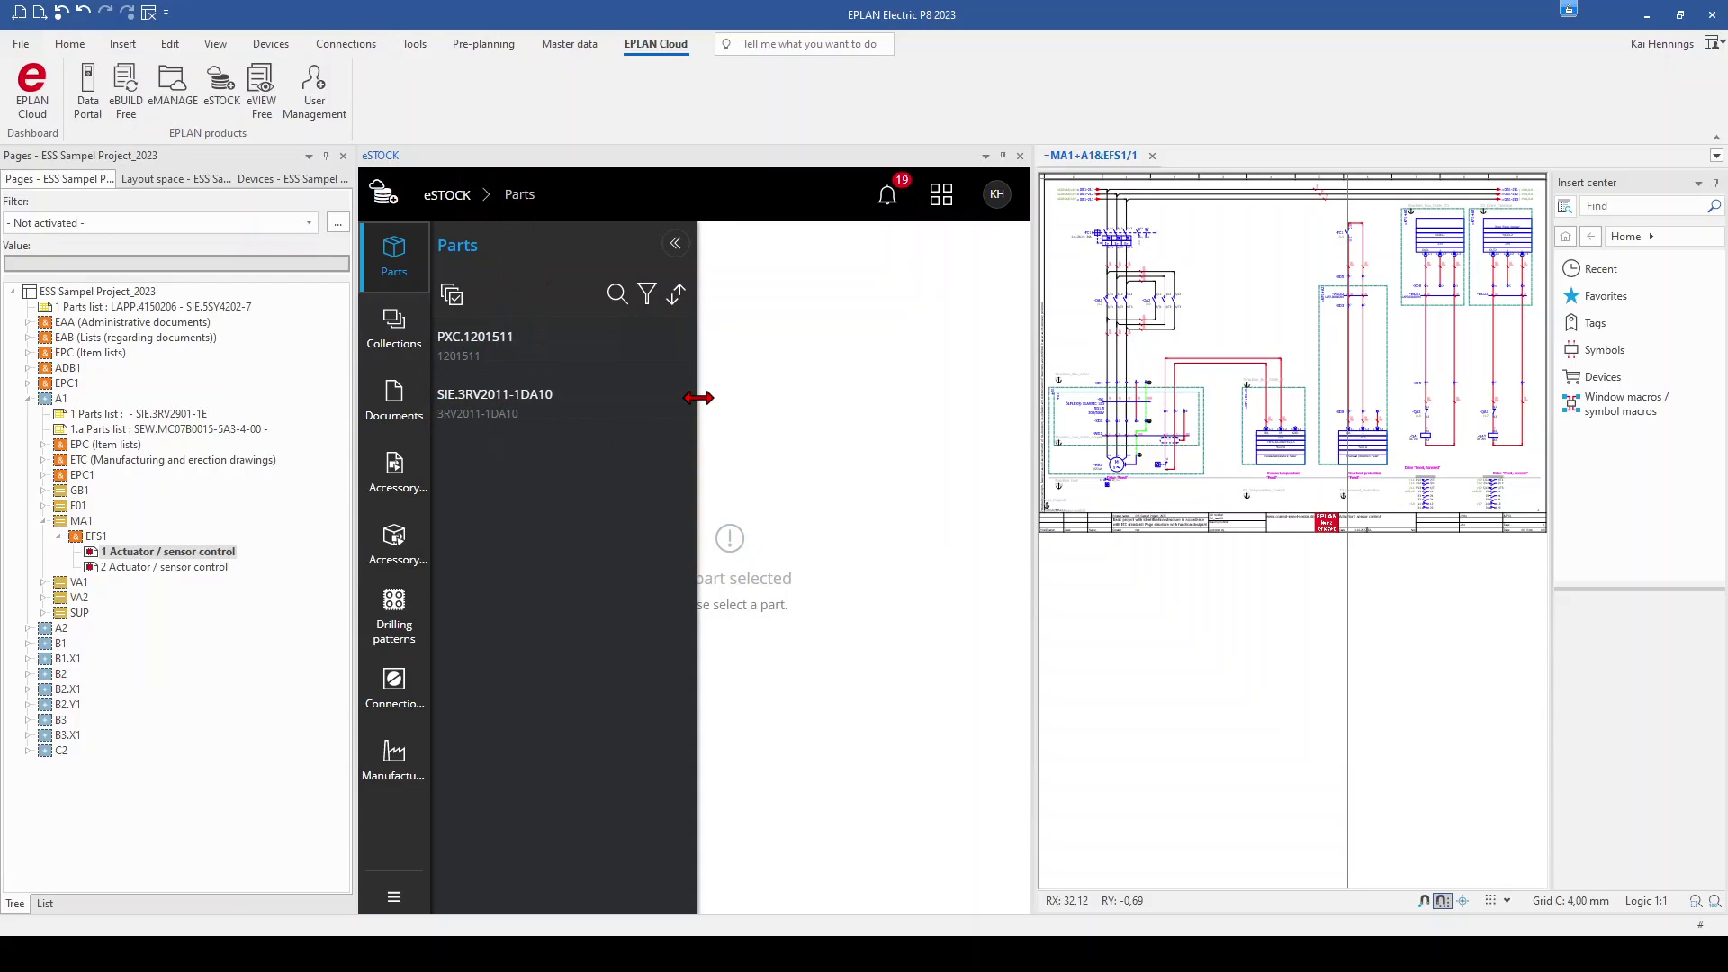
pyautogui.moveTo(697, 393); pyautogui.dragTo(816, 393)
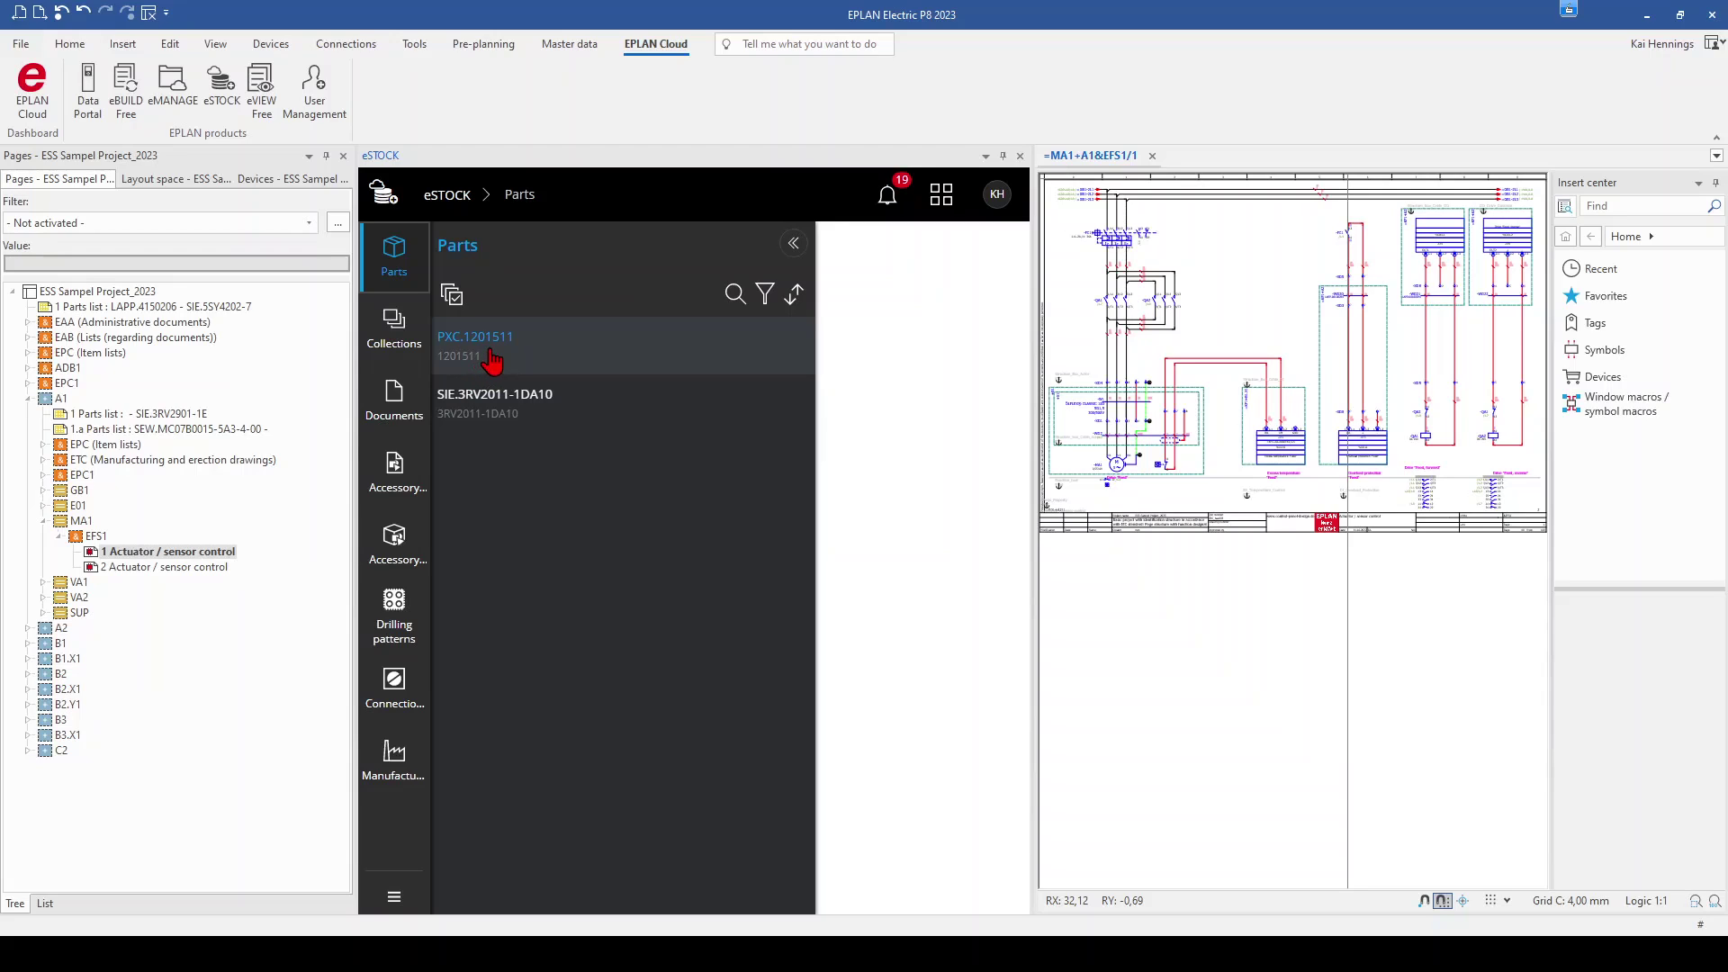
pyautogui.click(404, 336)
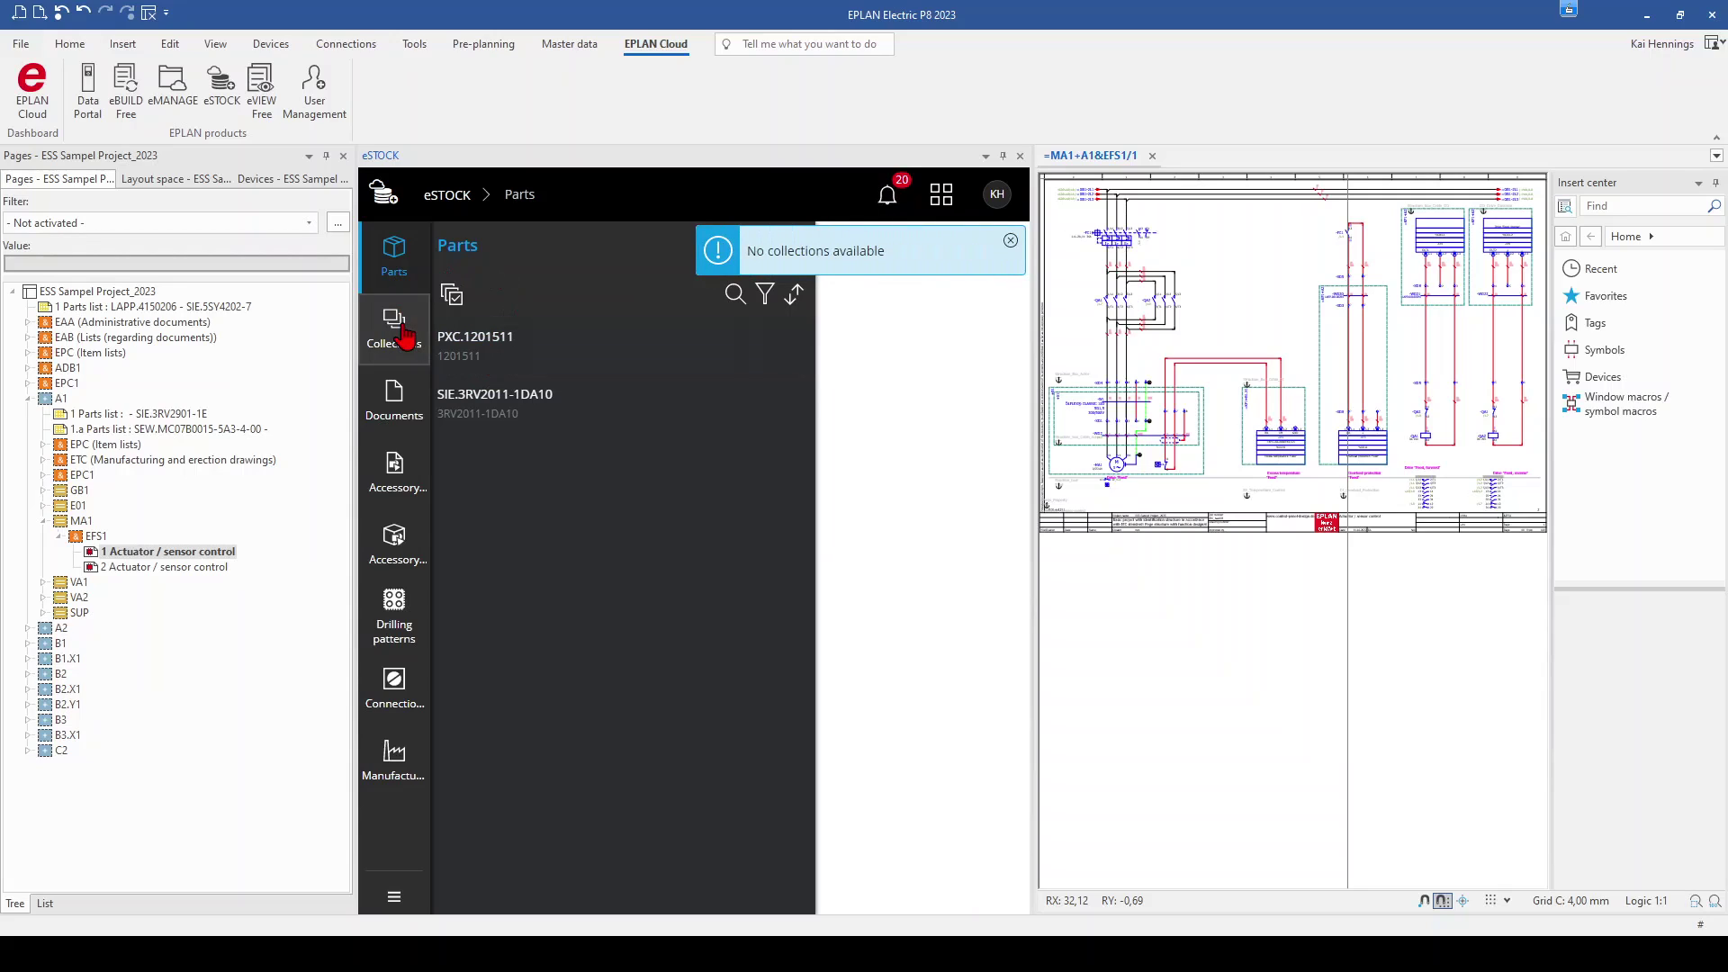
pyautogui.click(397, 263)
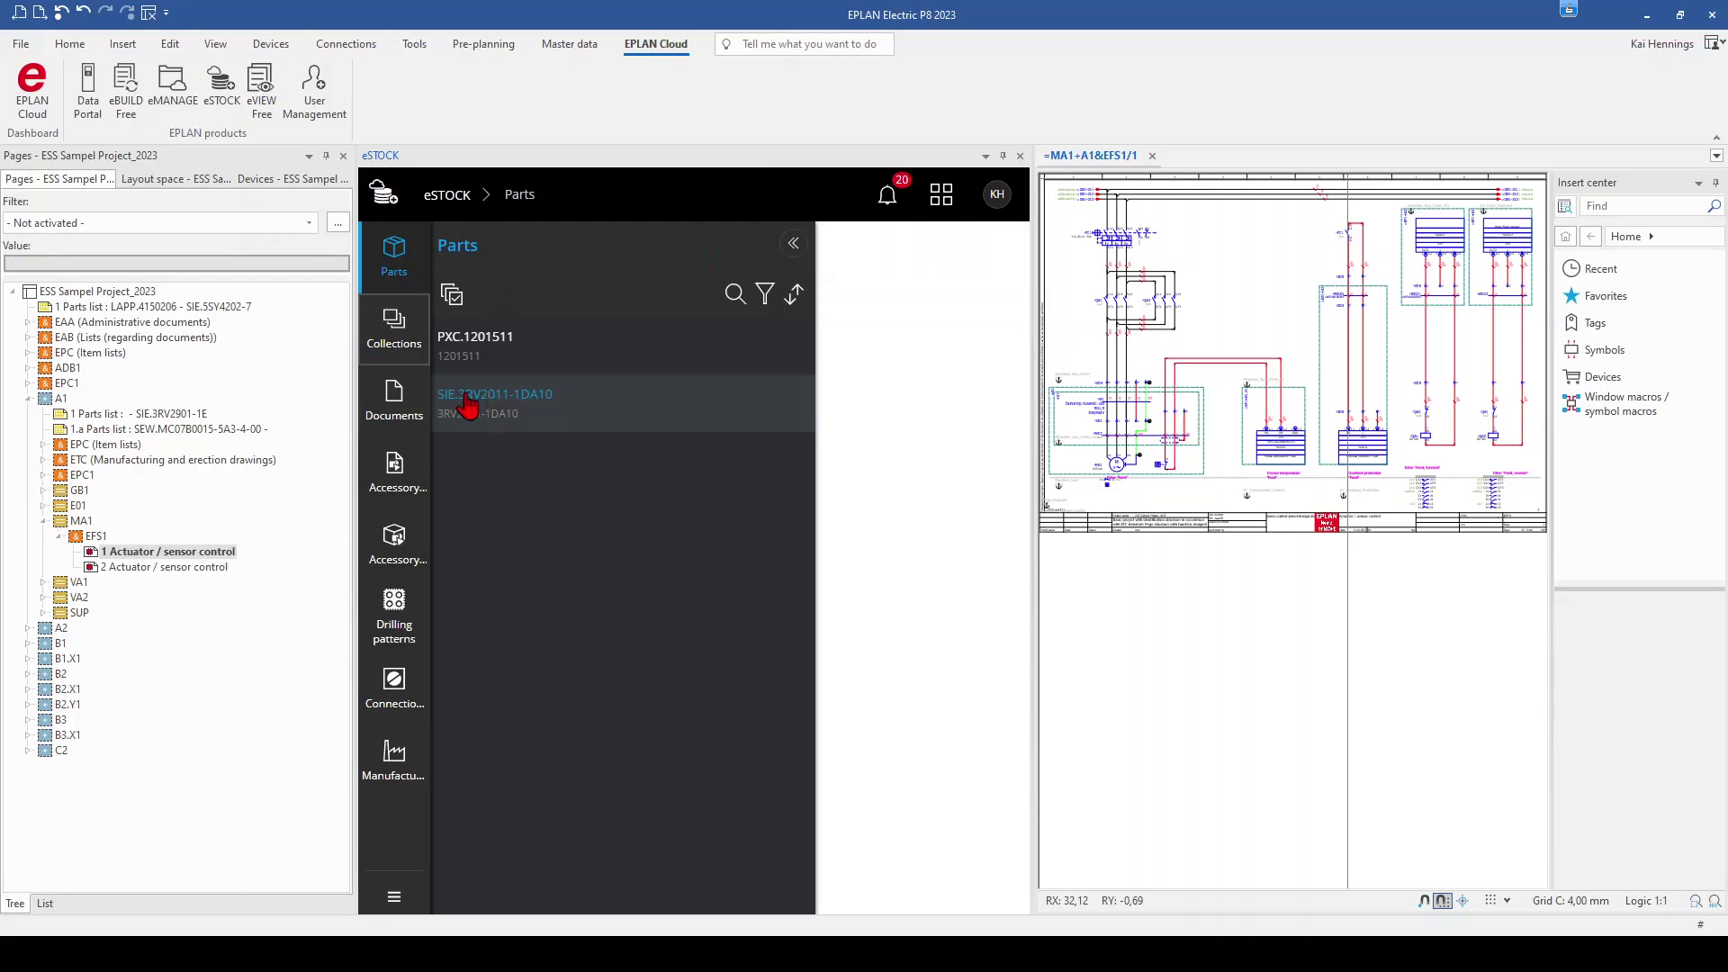
# - Set the account's eSTOCK role to Designer in User Management, save the change and close User Management
pyautogui.click(316, 112)
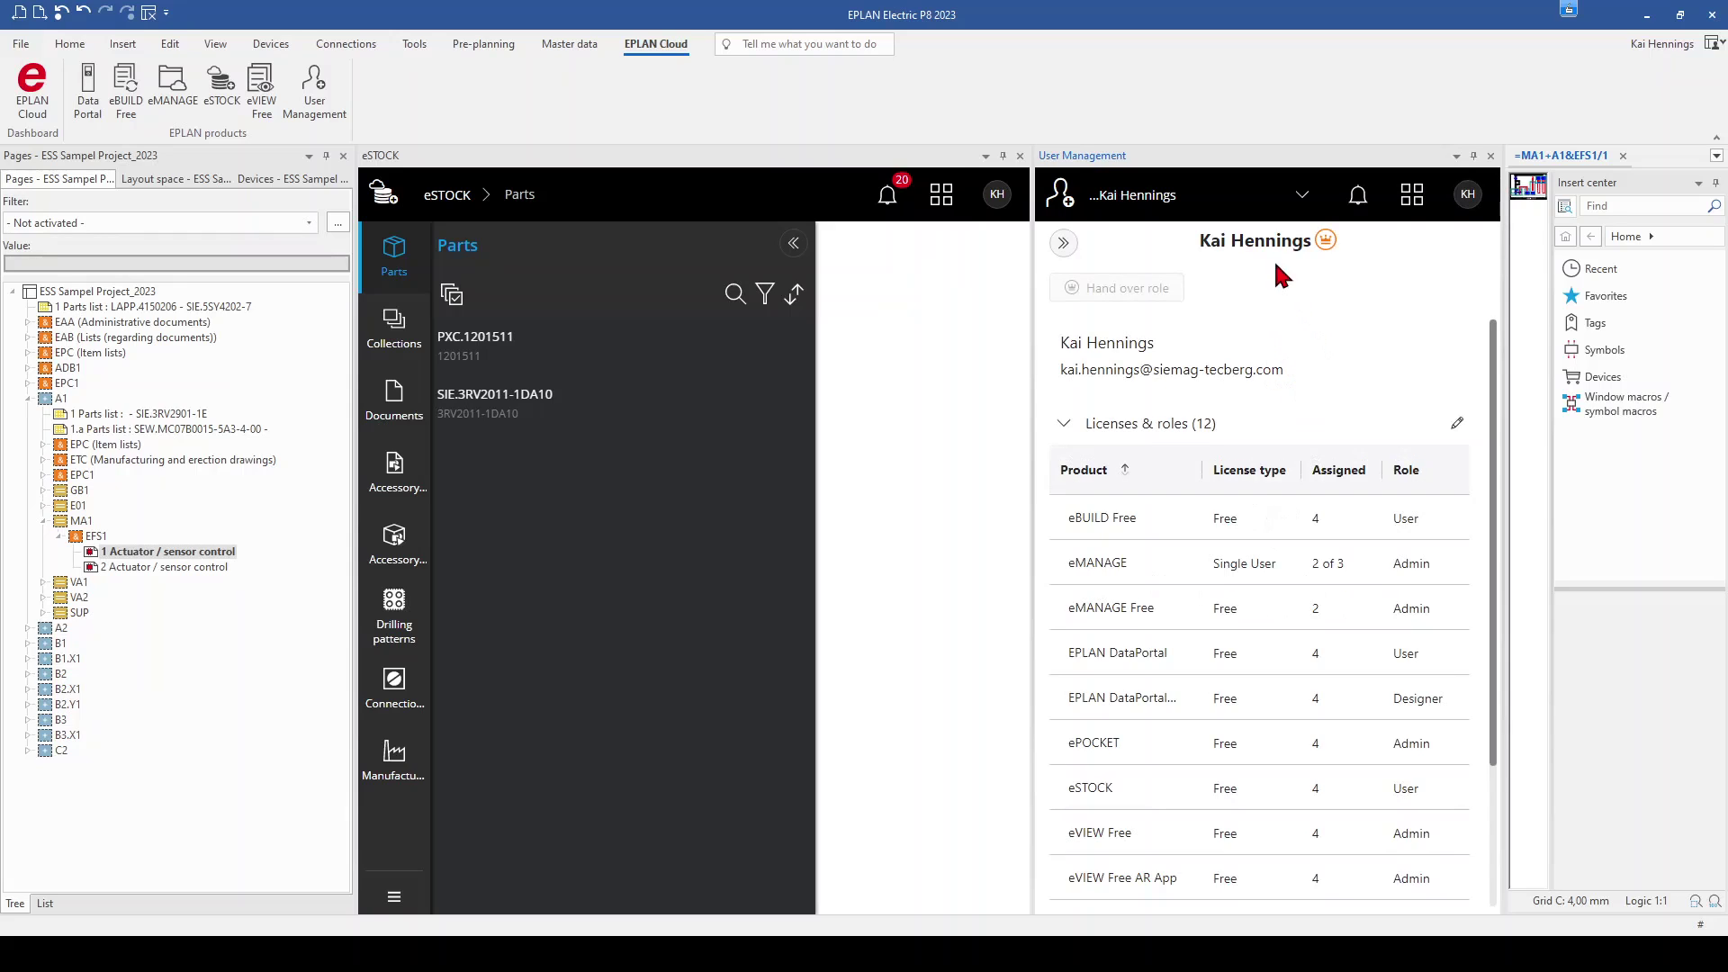
pyautogui.scroll(-2, 1219, 551)
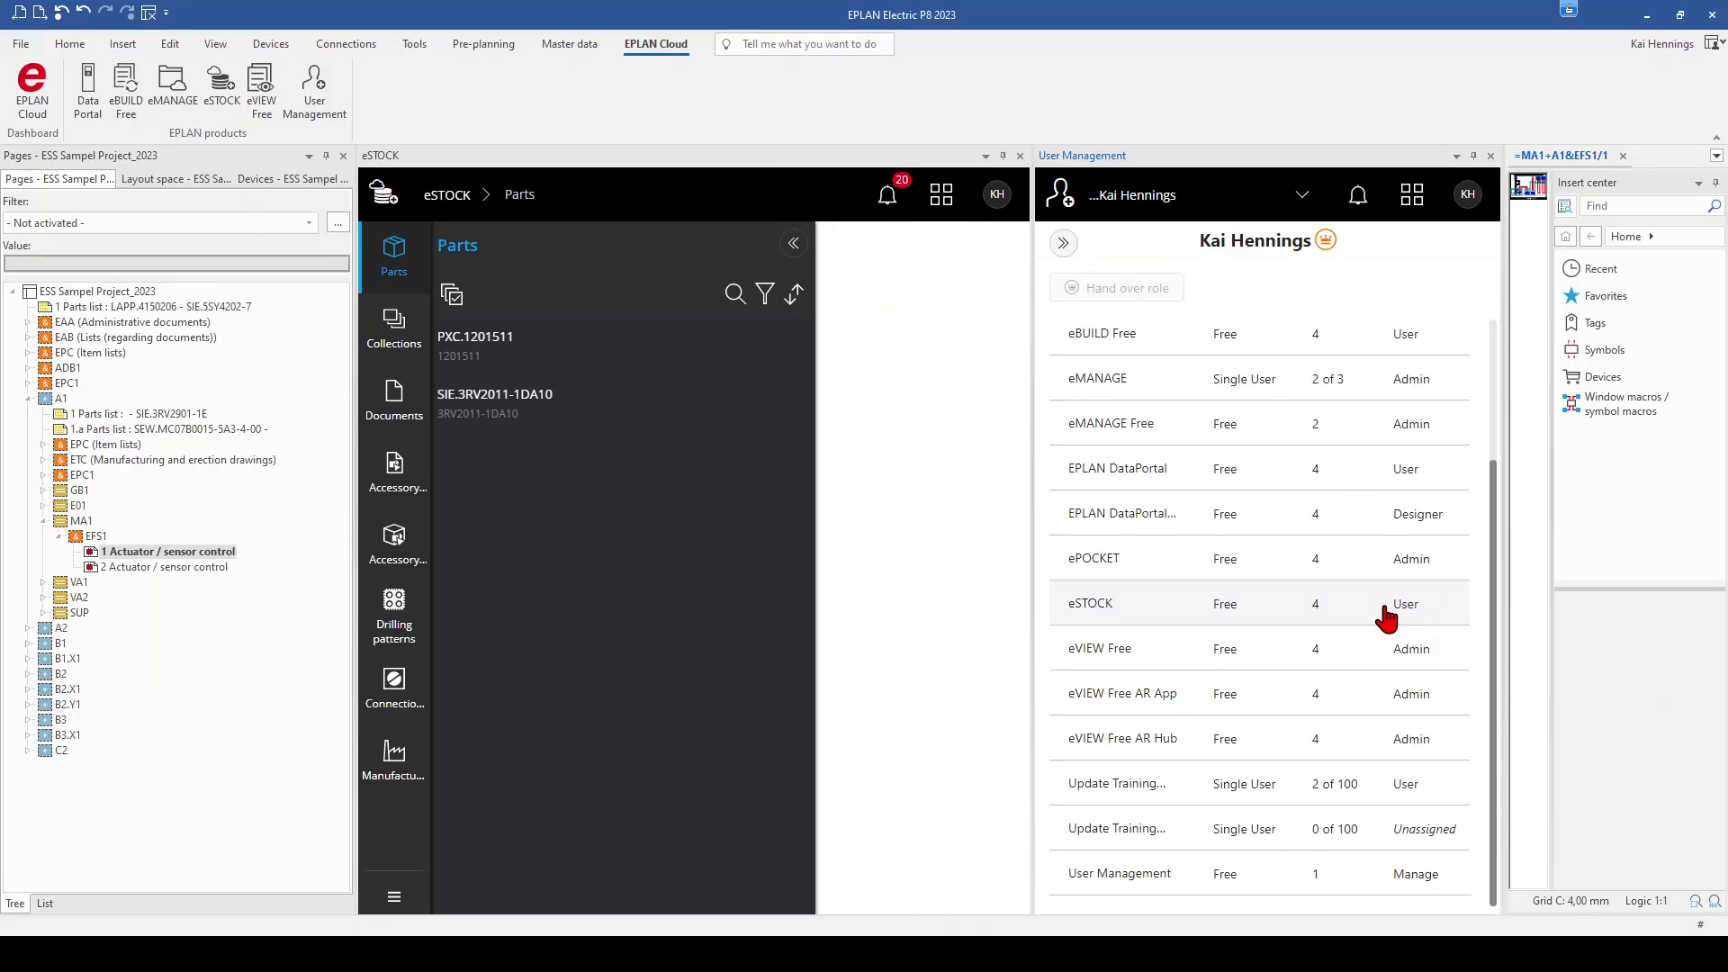
pyautogui.scroll(3, 1391, 612)
pyautogui.click(1455, 425)
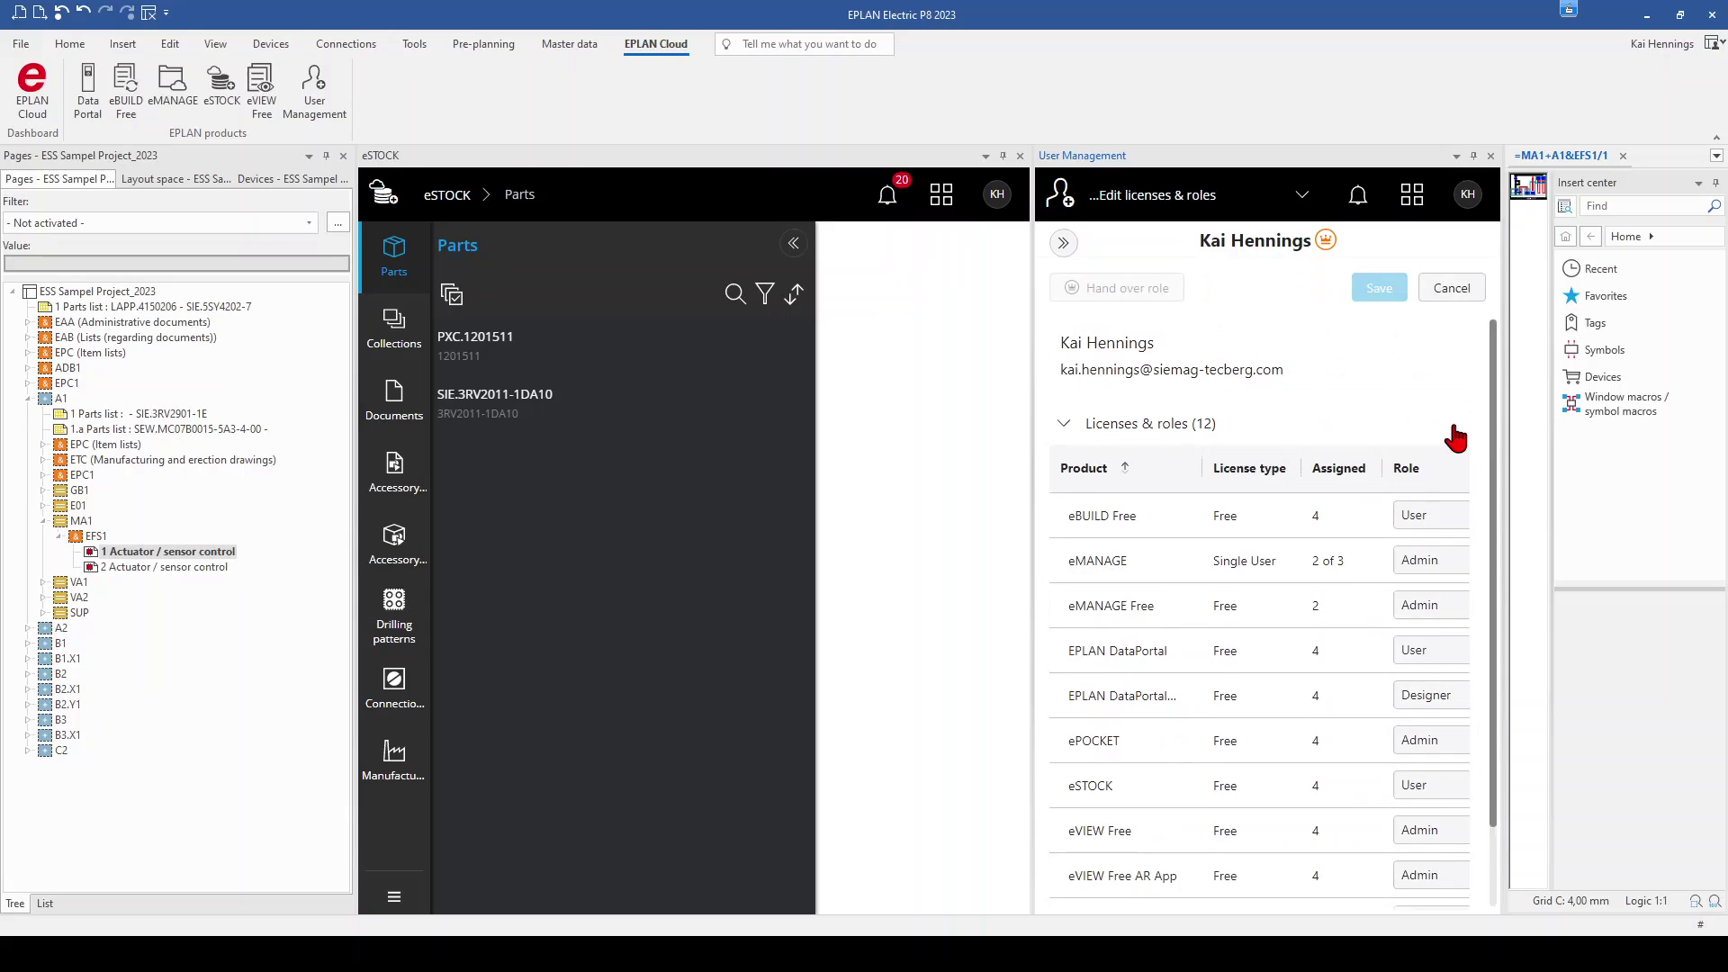
pyautogui.scroll(-2, 1289, 540)
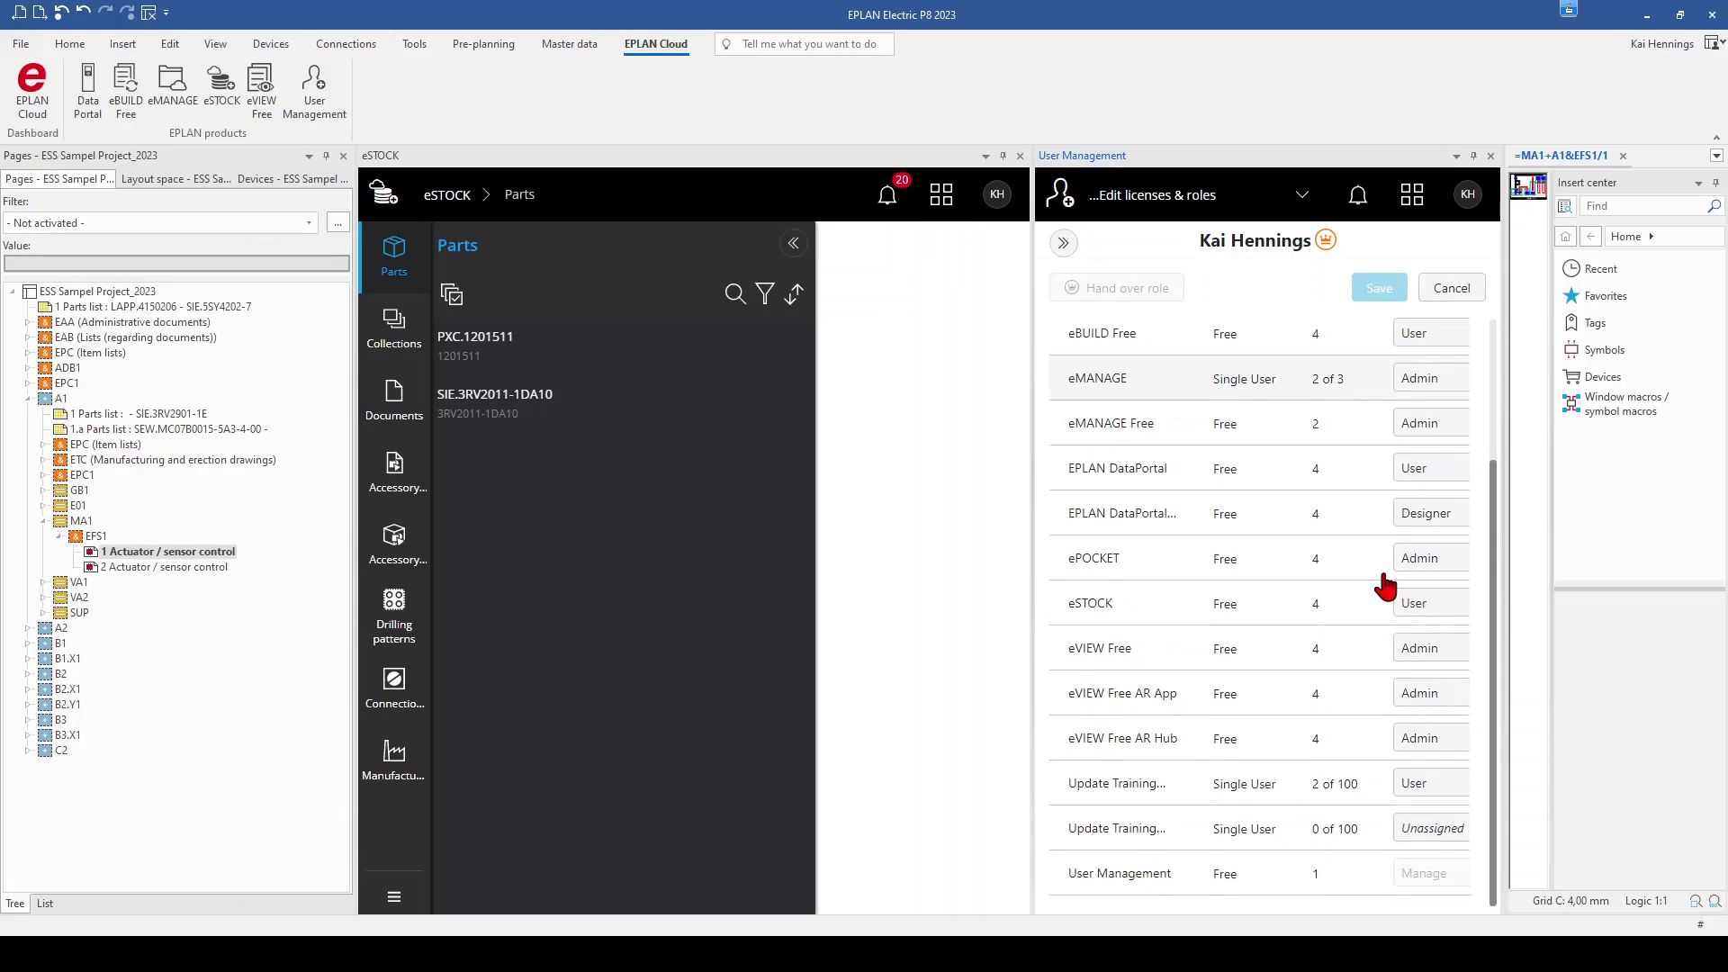
pyautogui.click(1437, 617)
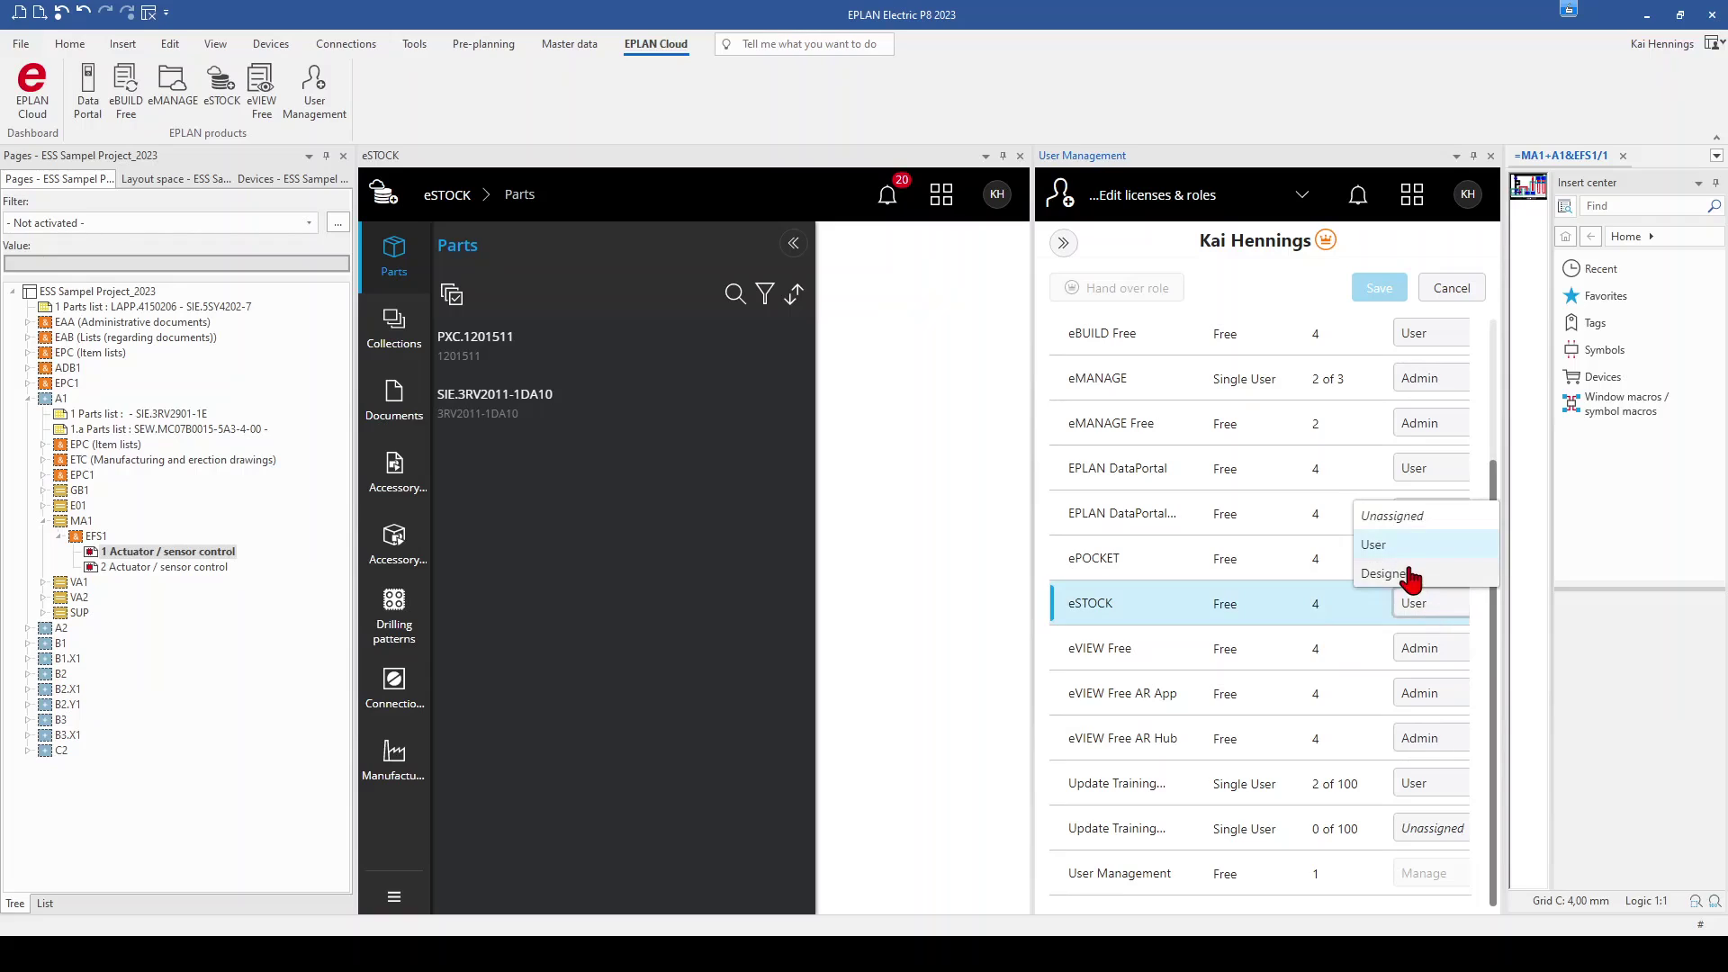
pyautogui.click(1410, 574)
pyautogui.click(1379, 287)
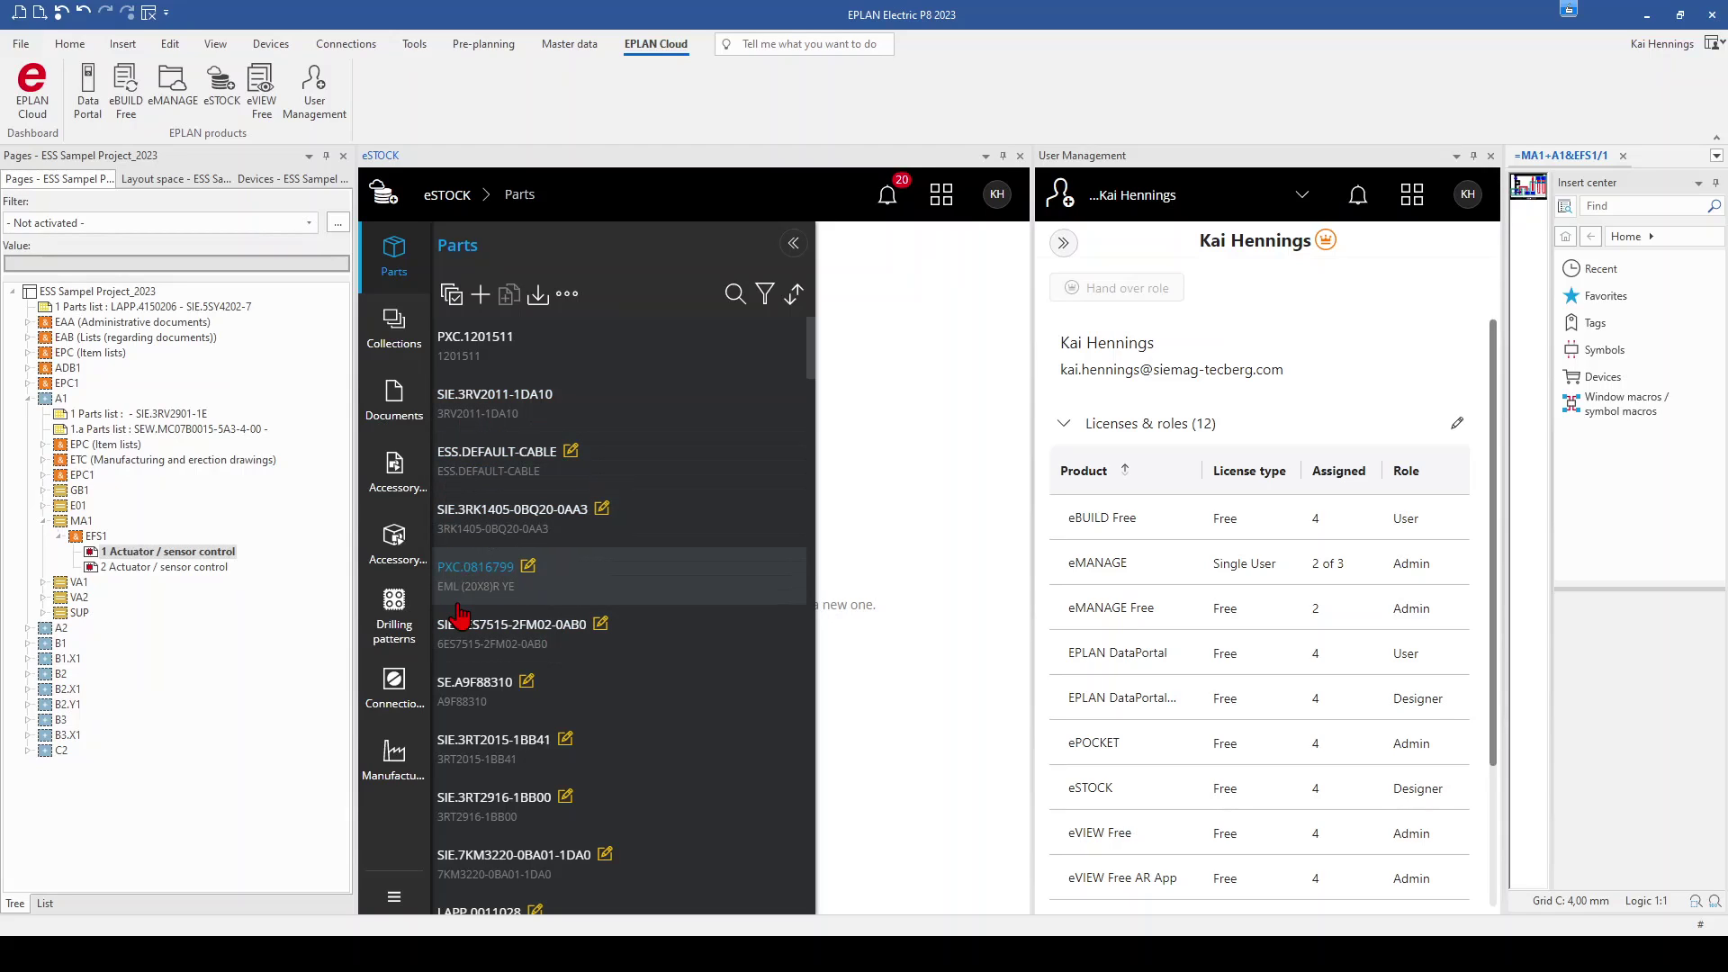
pyautogui.click(1491, 155)
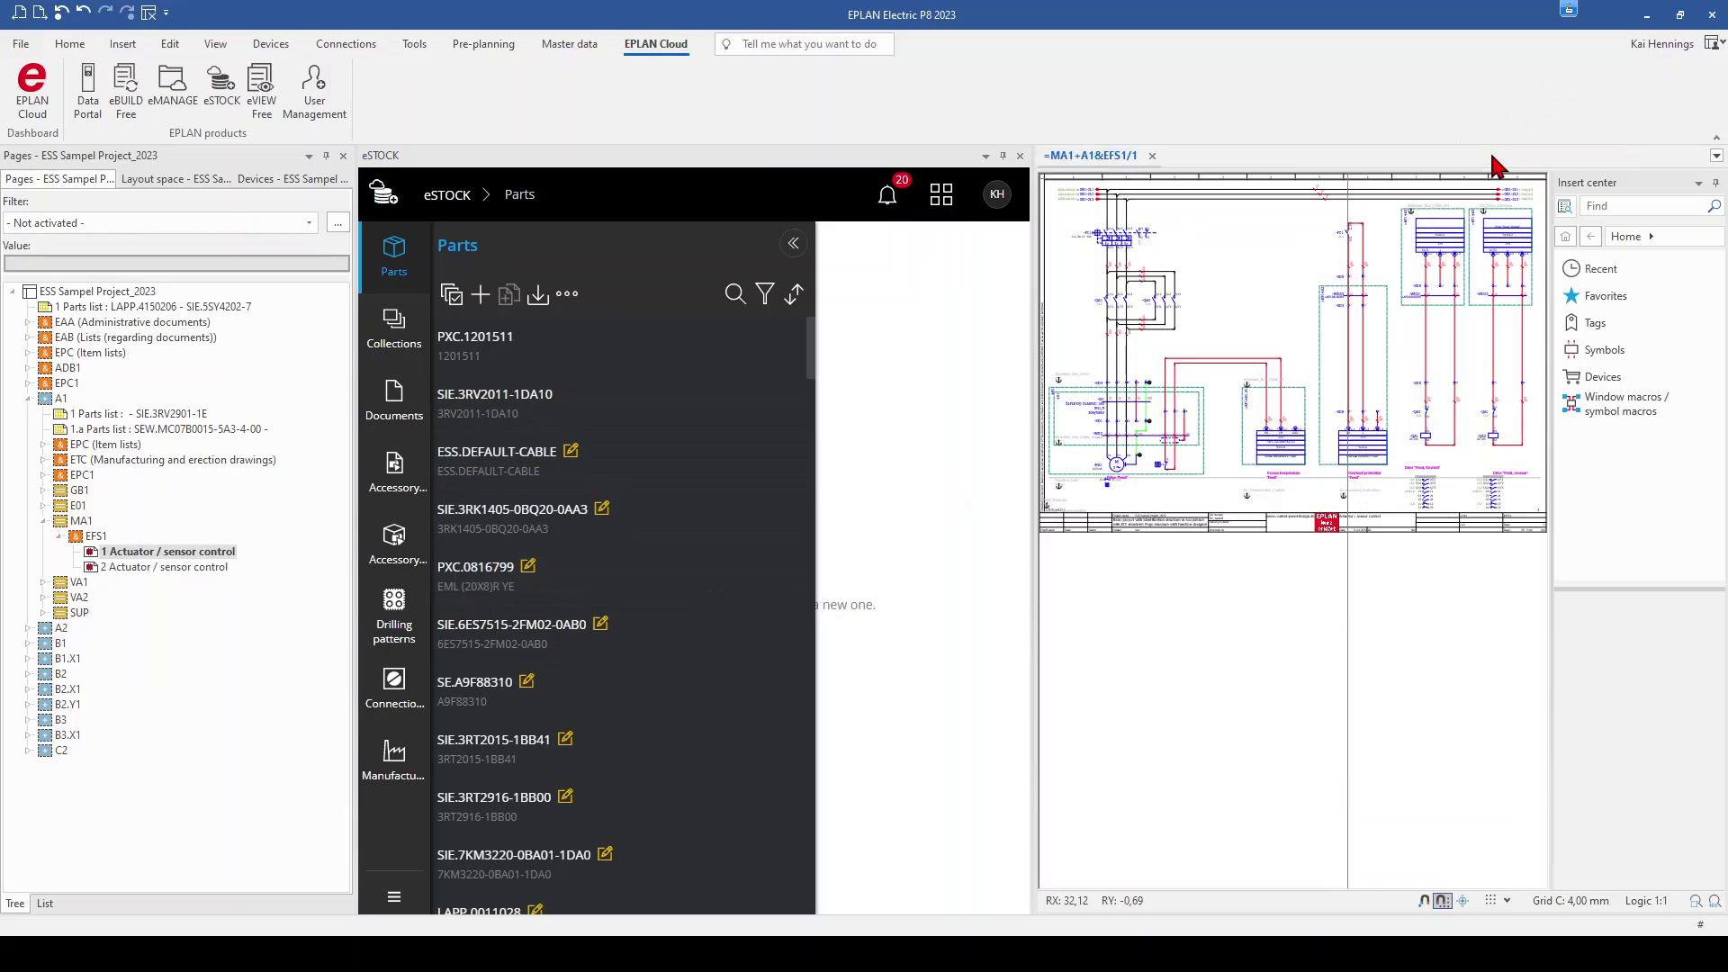
pyautogui.moveTo(1035, 409); pyautogui.dragTo(1047, 424)
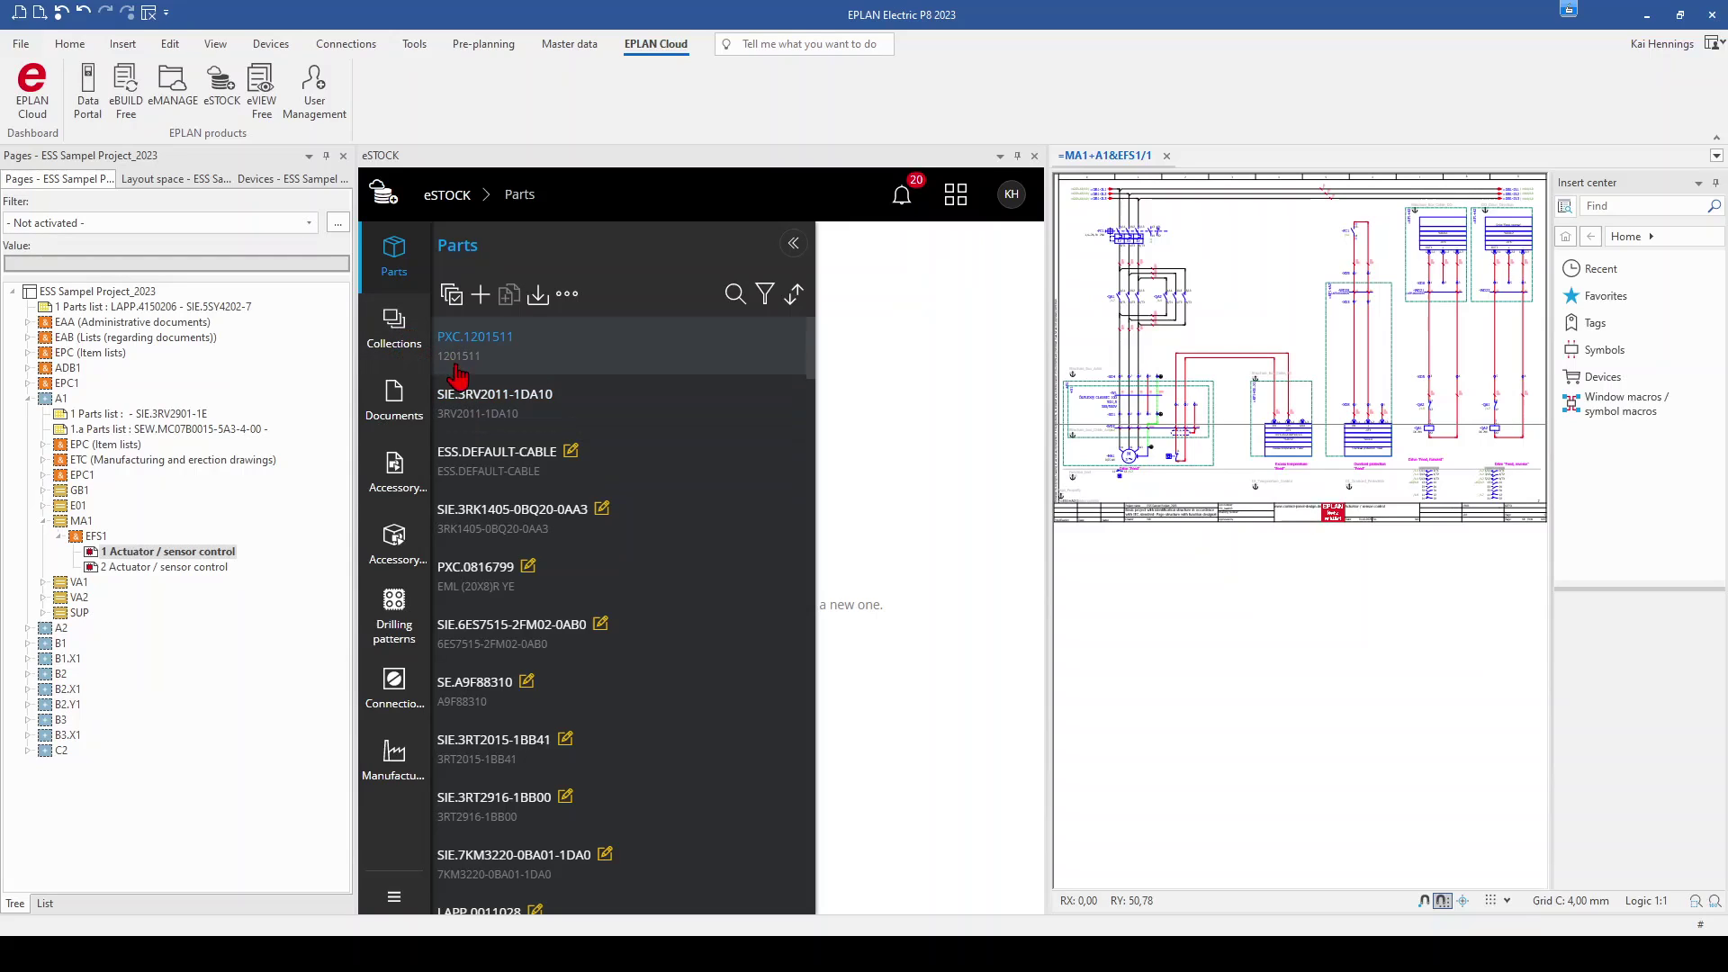
# - View the parts SIE.3RV2011-1DA10 and ESS.DEFAULT-CABLE, check the existing collection and return to the parts list
pyautogui.click(497, 399)
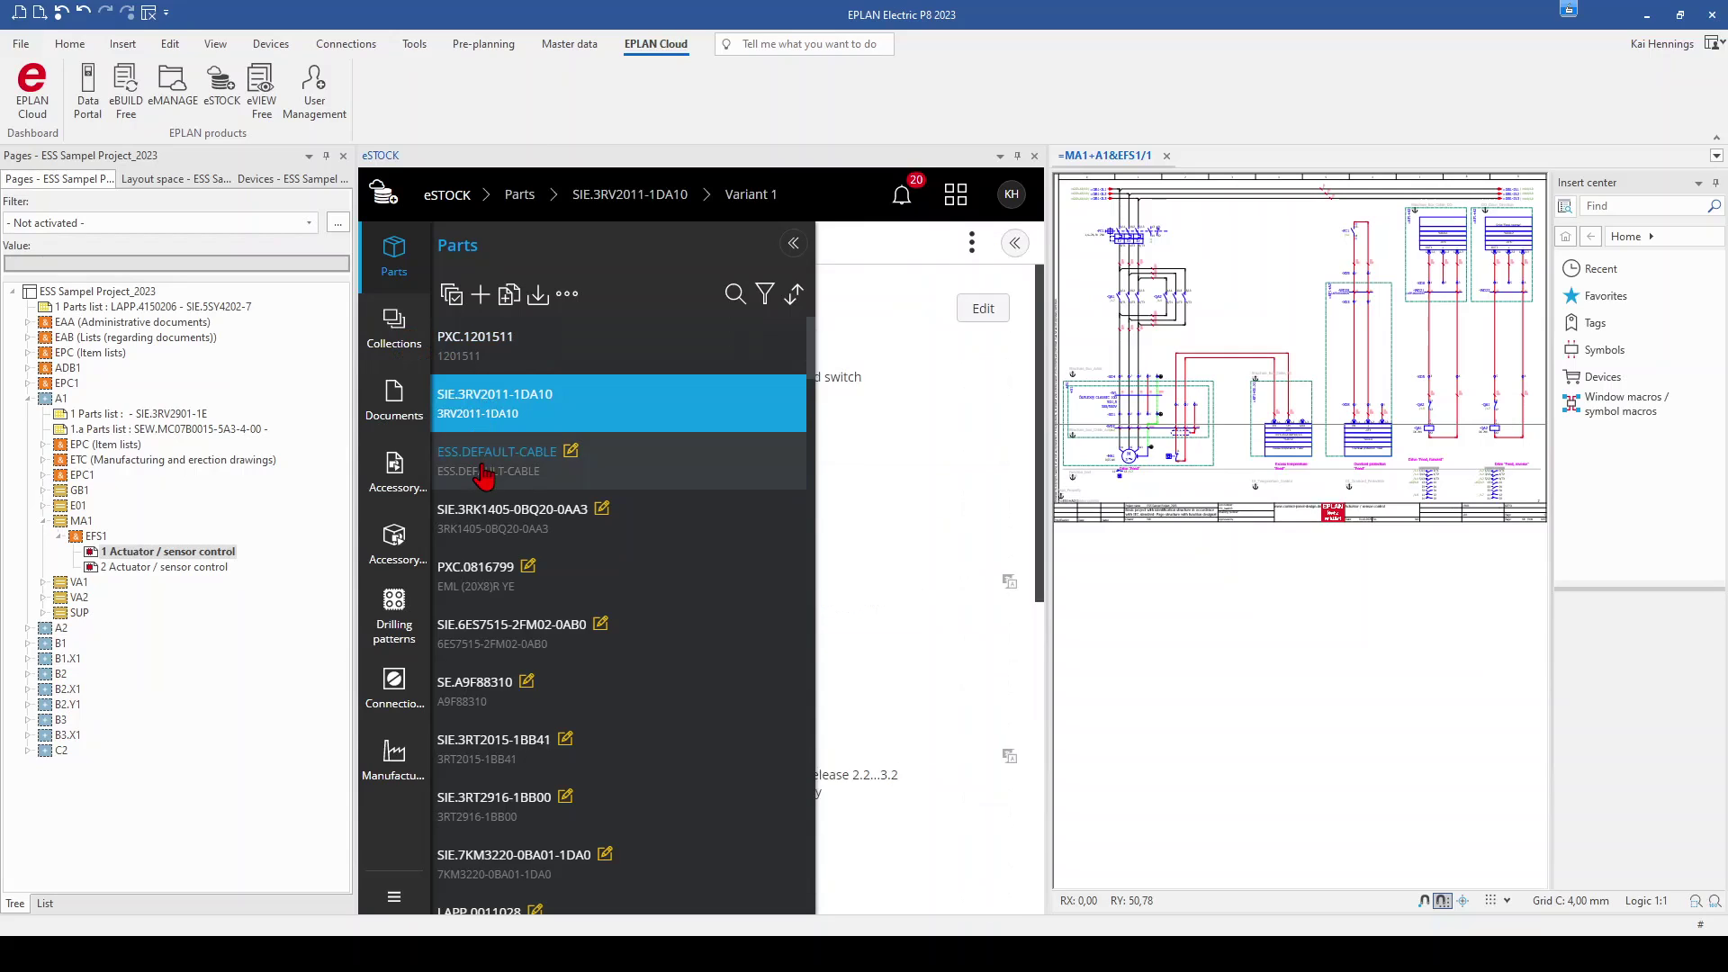
pyautogui.click(486, 468)
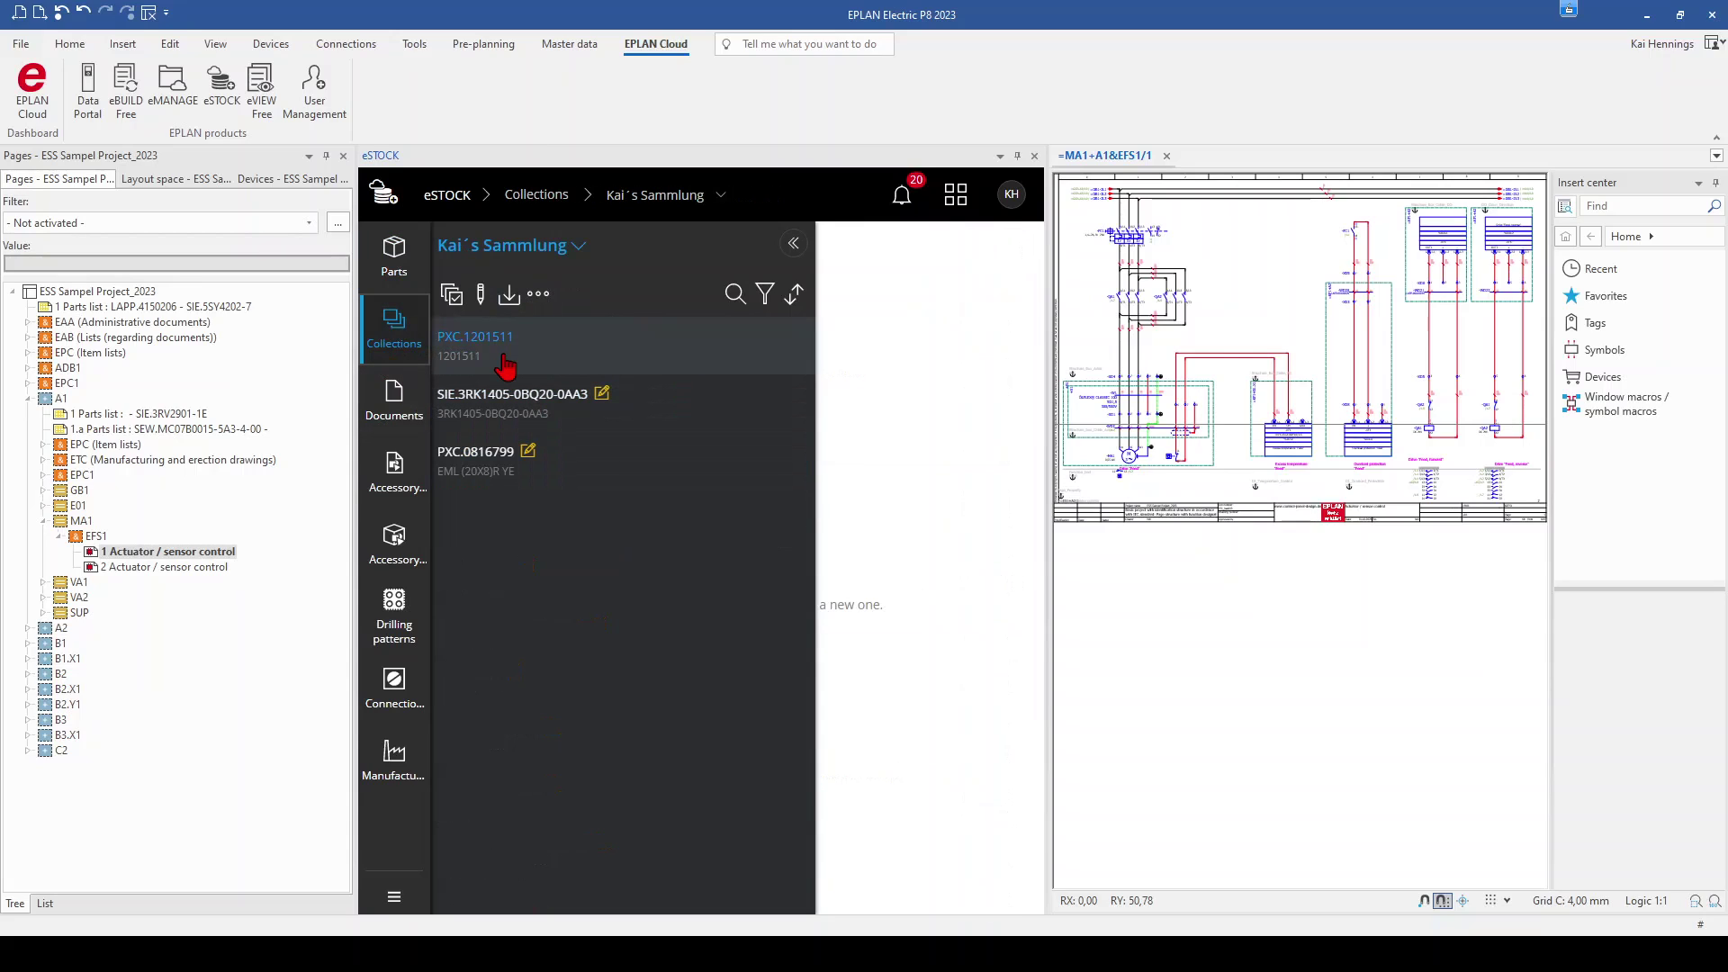
pyautogui.click(393, 256)
# - Create a collection named Berlin containing PXC.1201511, SIE.3RV2011-1DA10 and SIE.3RK1405-0BQ20-0AA3, leaving out ESS.DEFAULT-CABLE
pyautogui.click(480, 300)
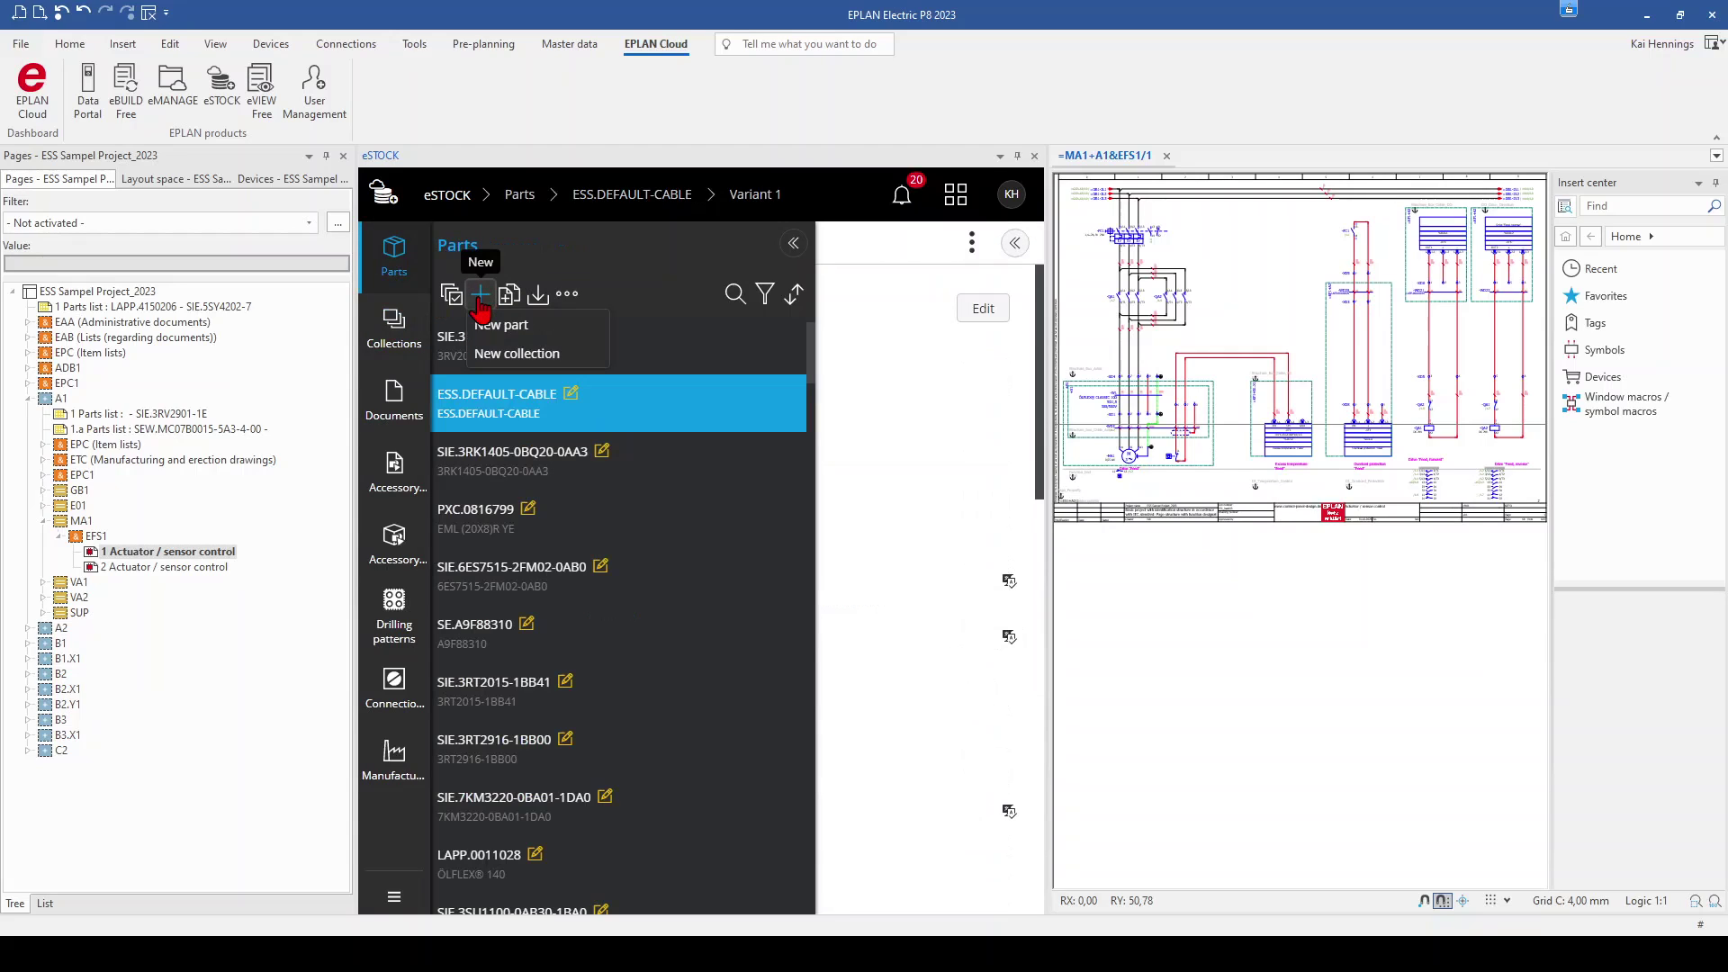
pyautogui.click(504, 353)
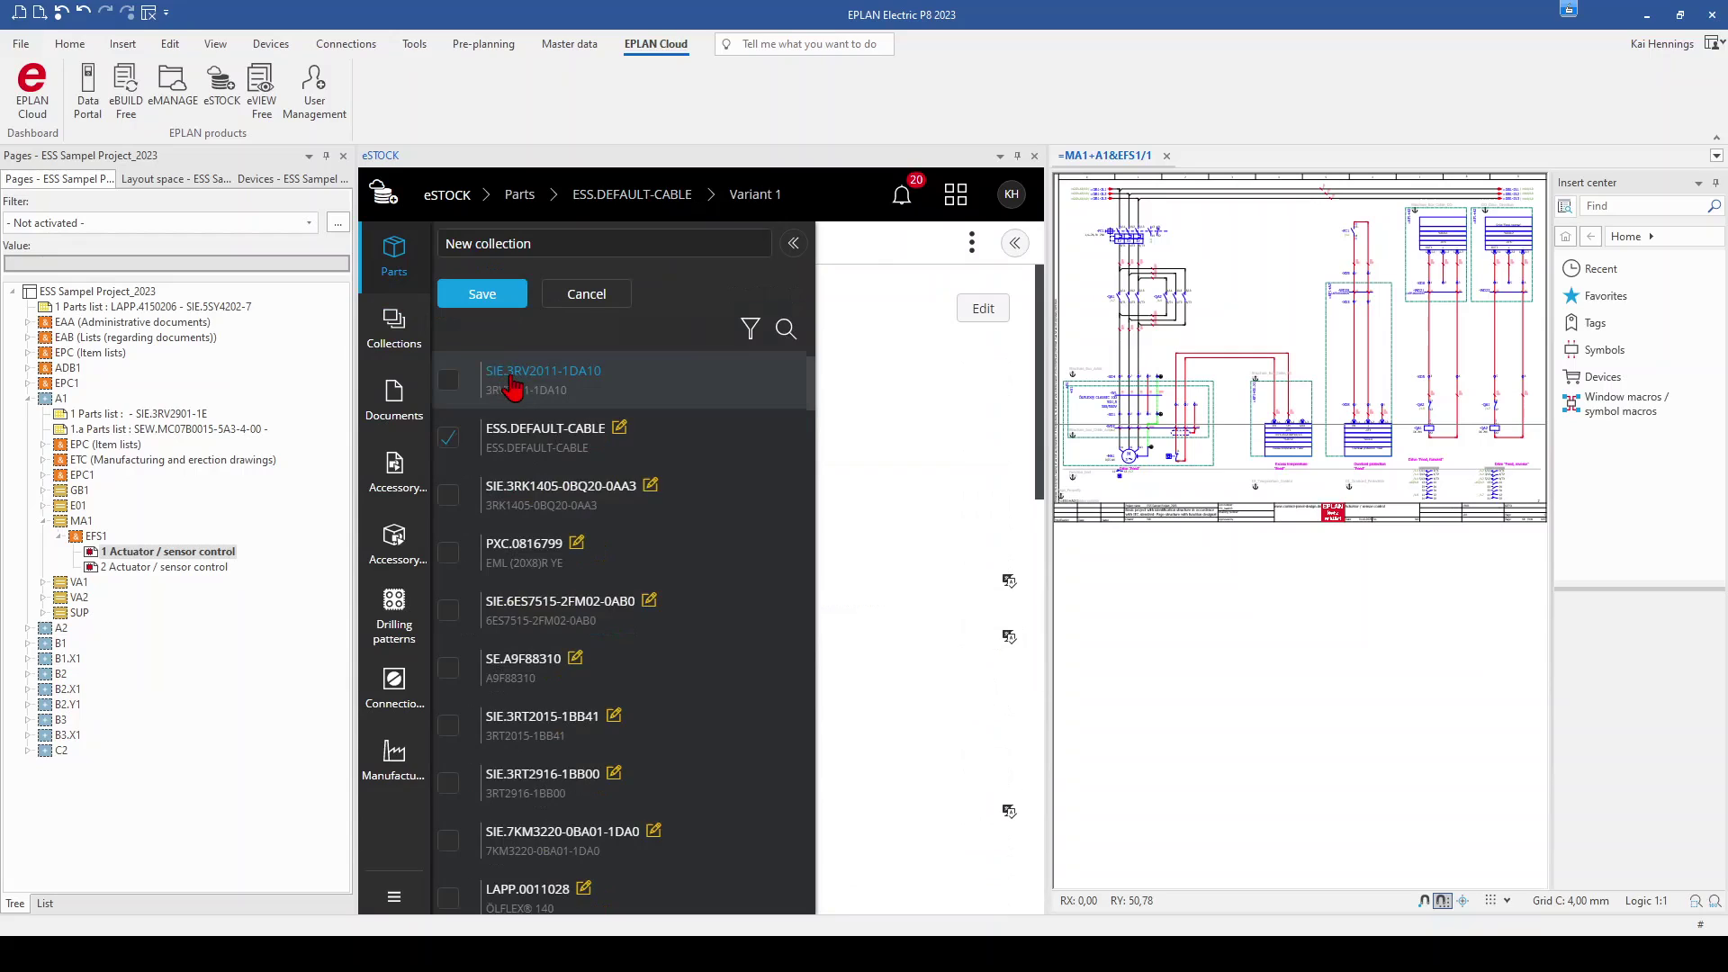
pyautogui.click(551, 241)
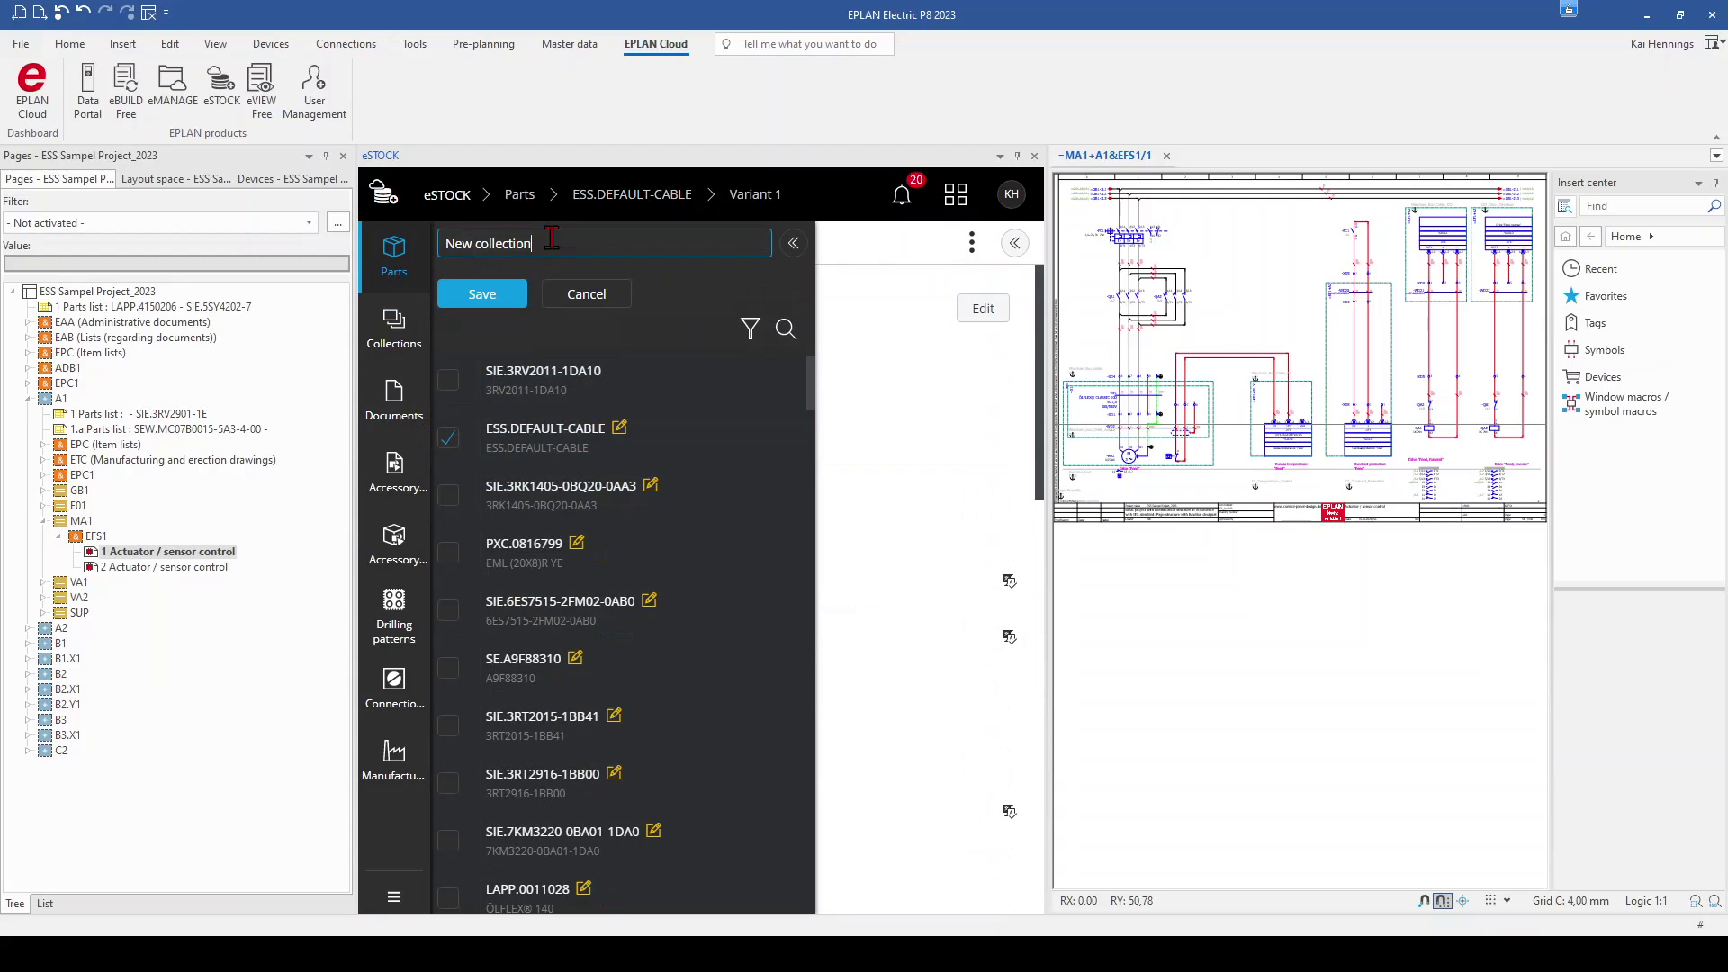
pyautogui.hotkey('ctrl', 'a')
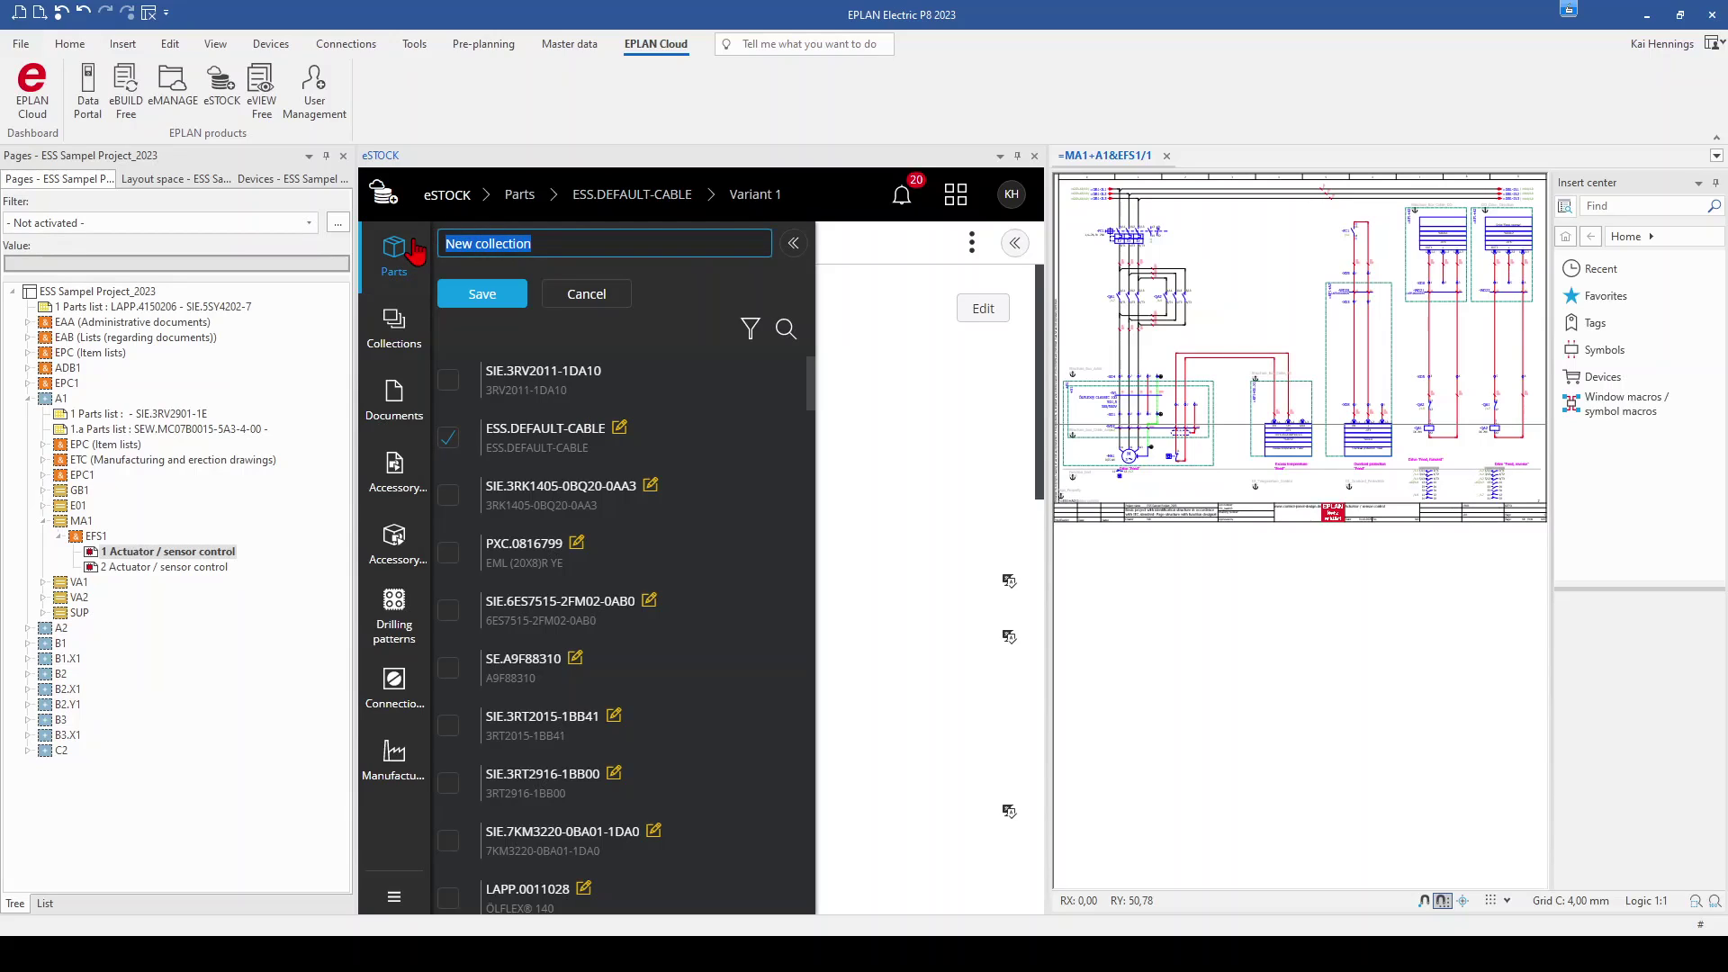
pyautogui.write('Berlin')
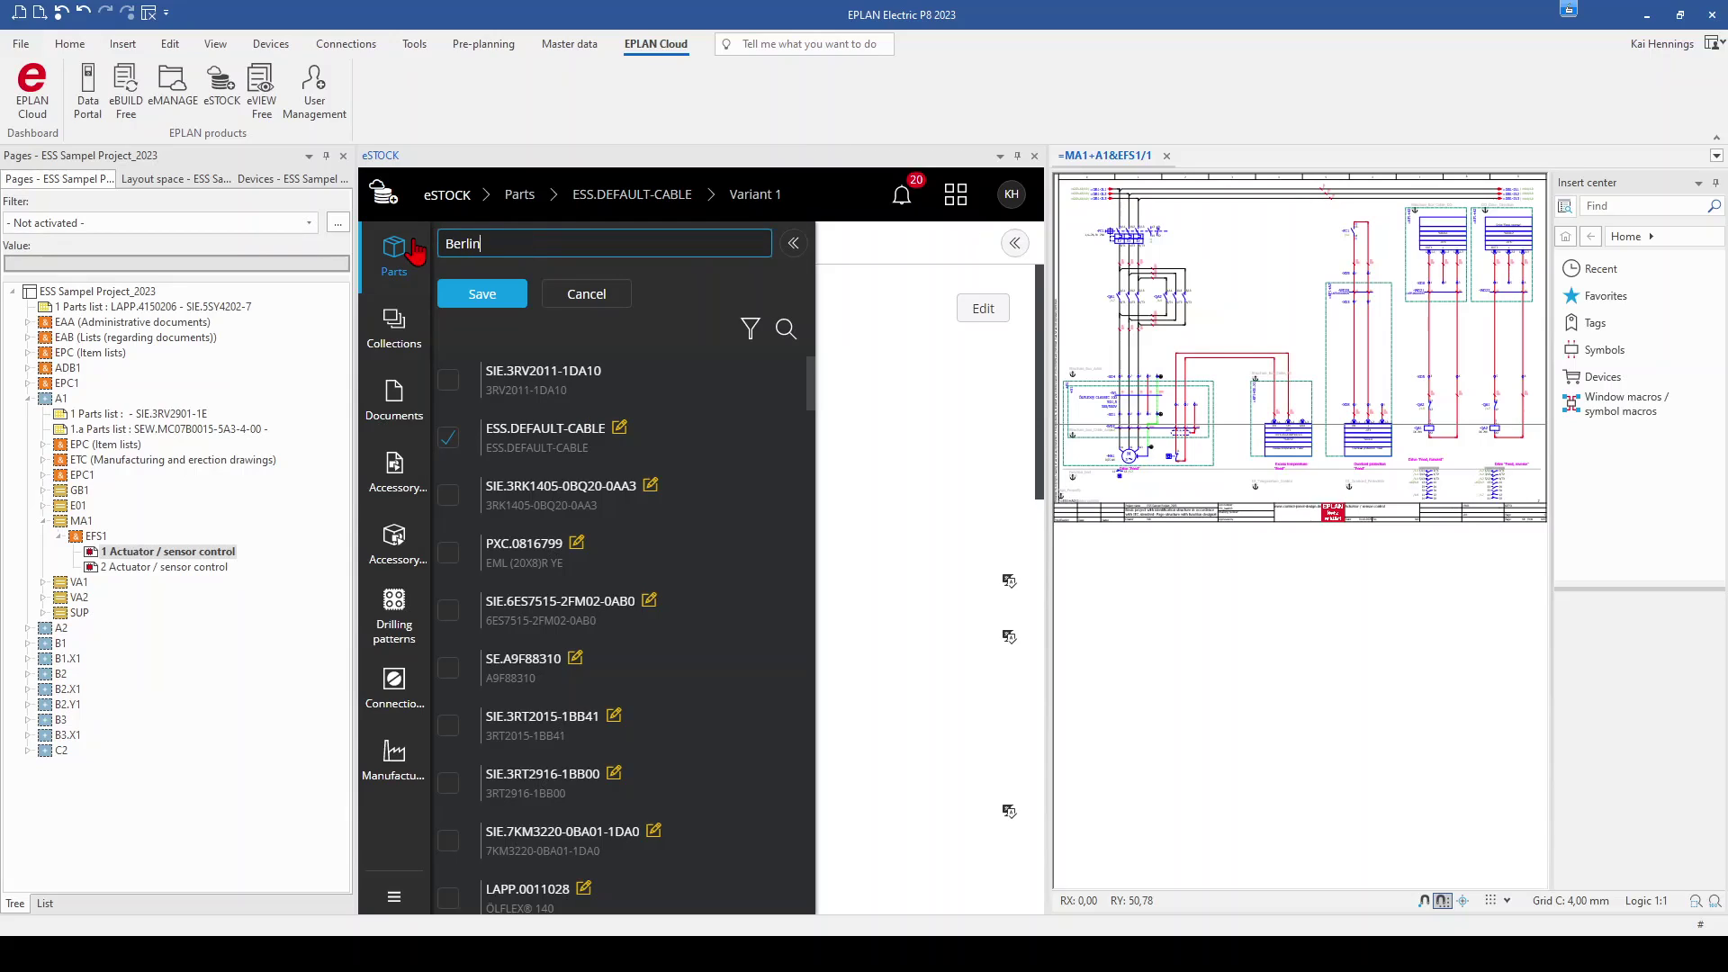
pyautogui.click(449, 382)
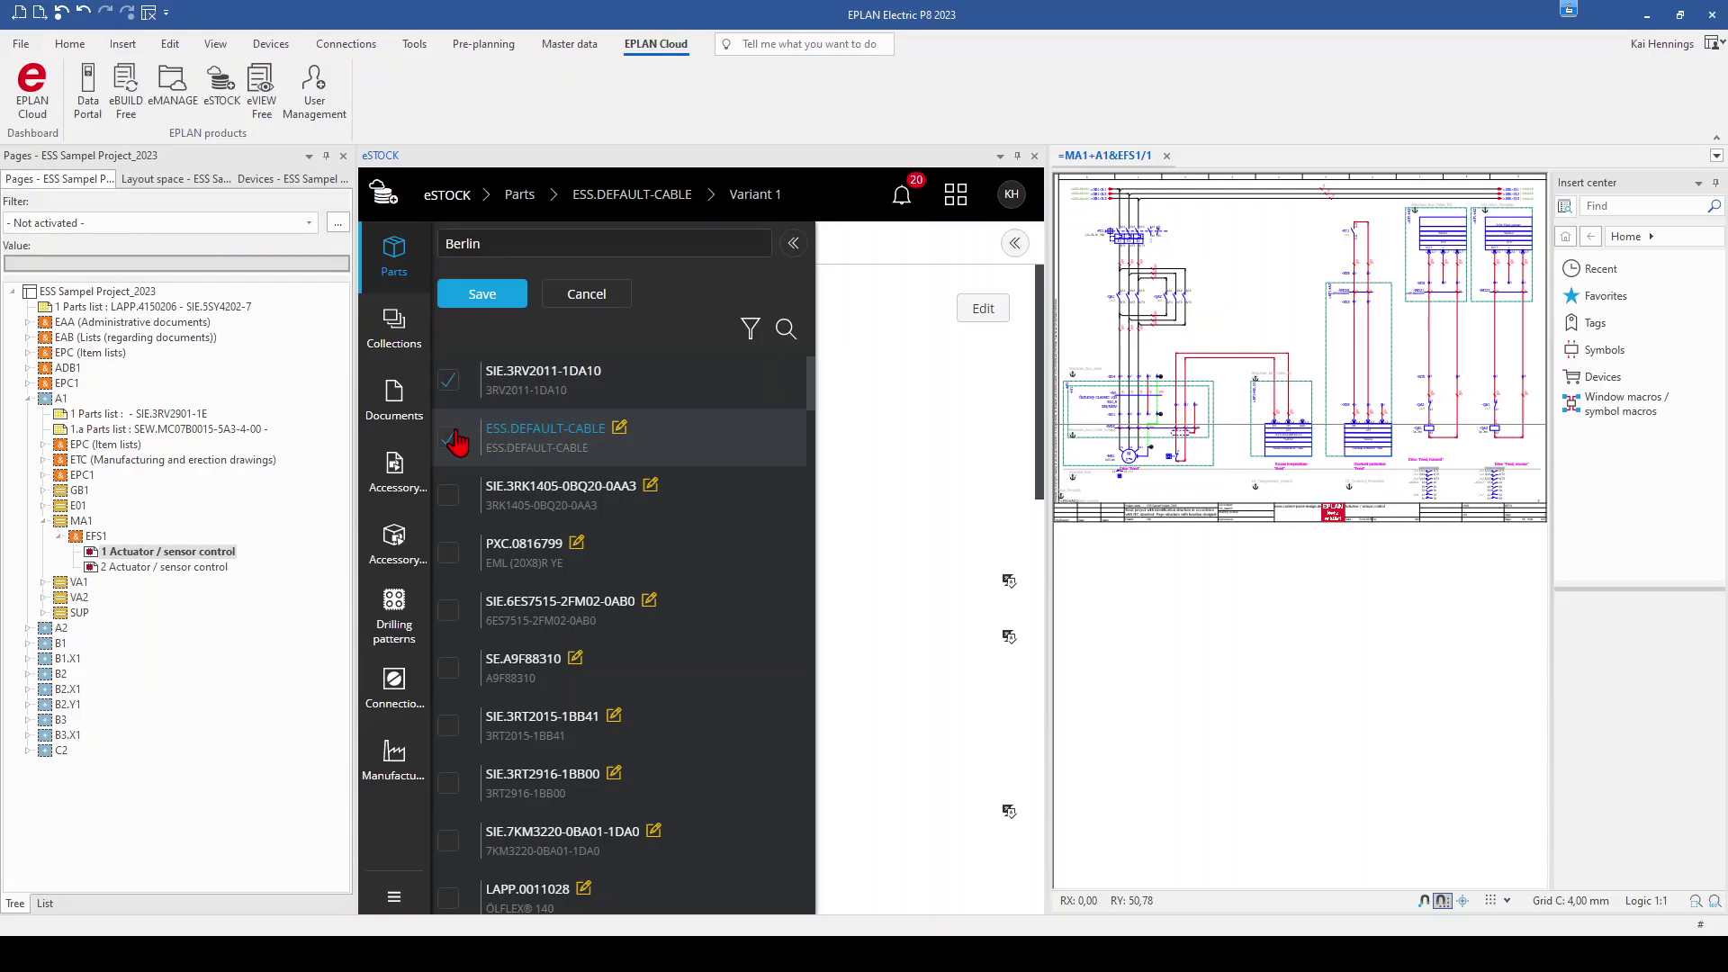
pyautogui.click(448, 498)
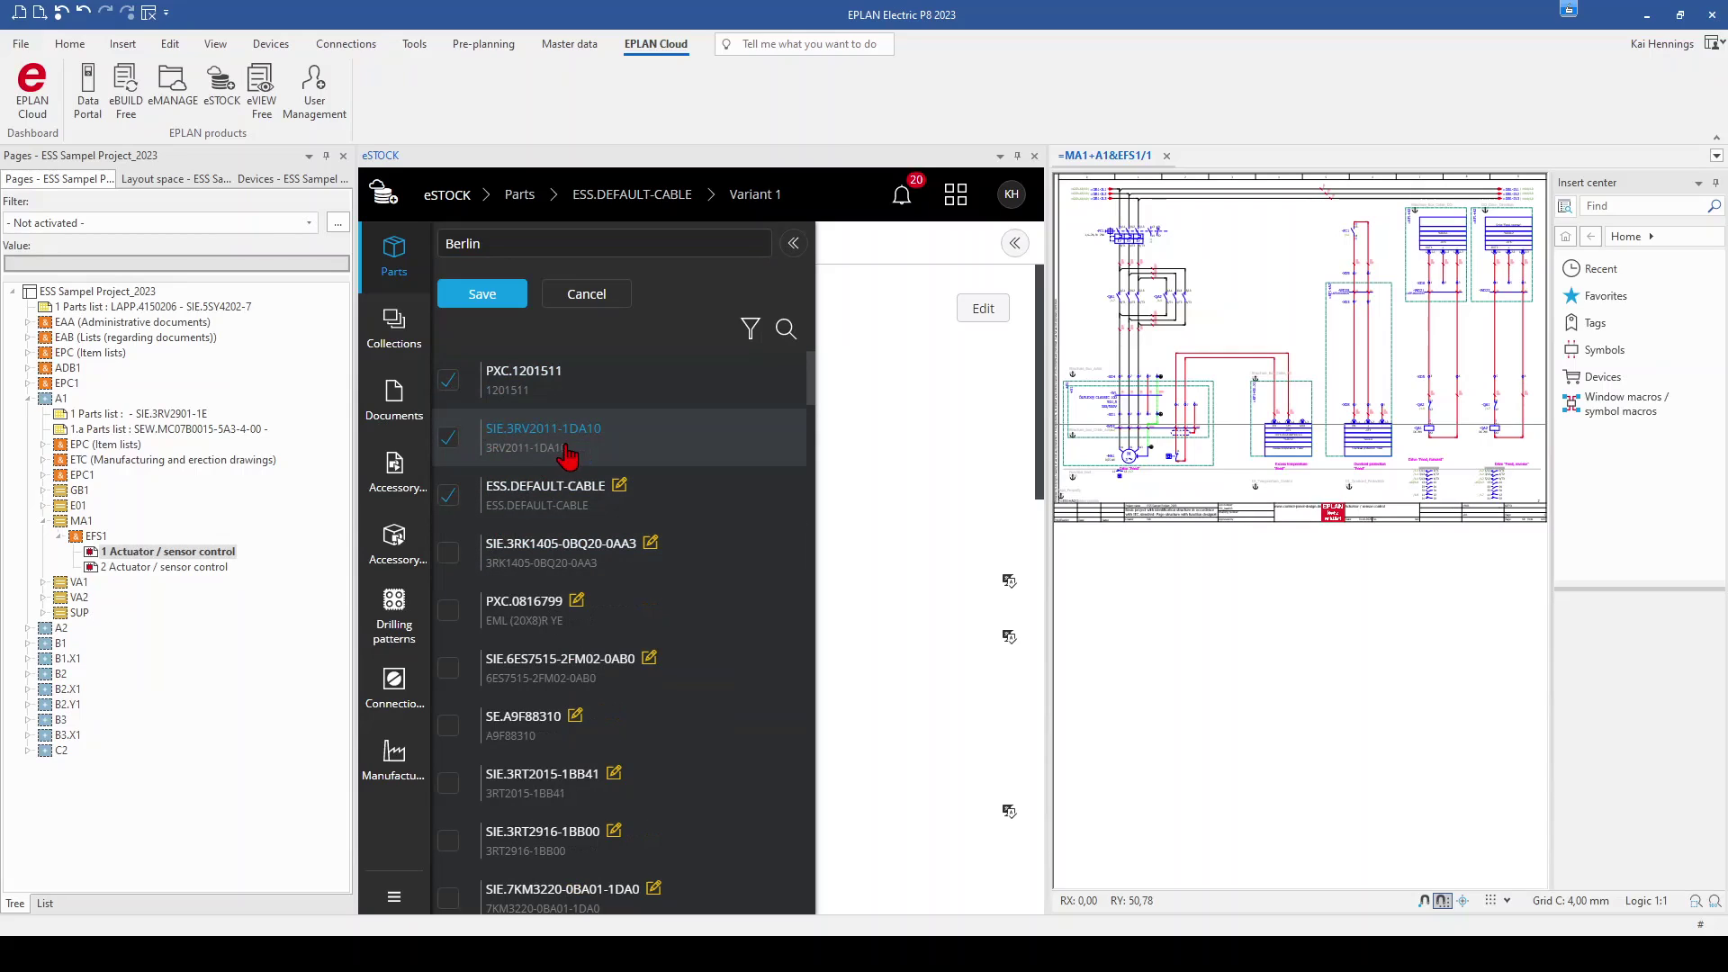
pyautogui.click(449, 498)
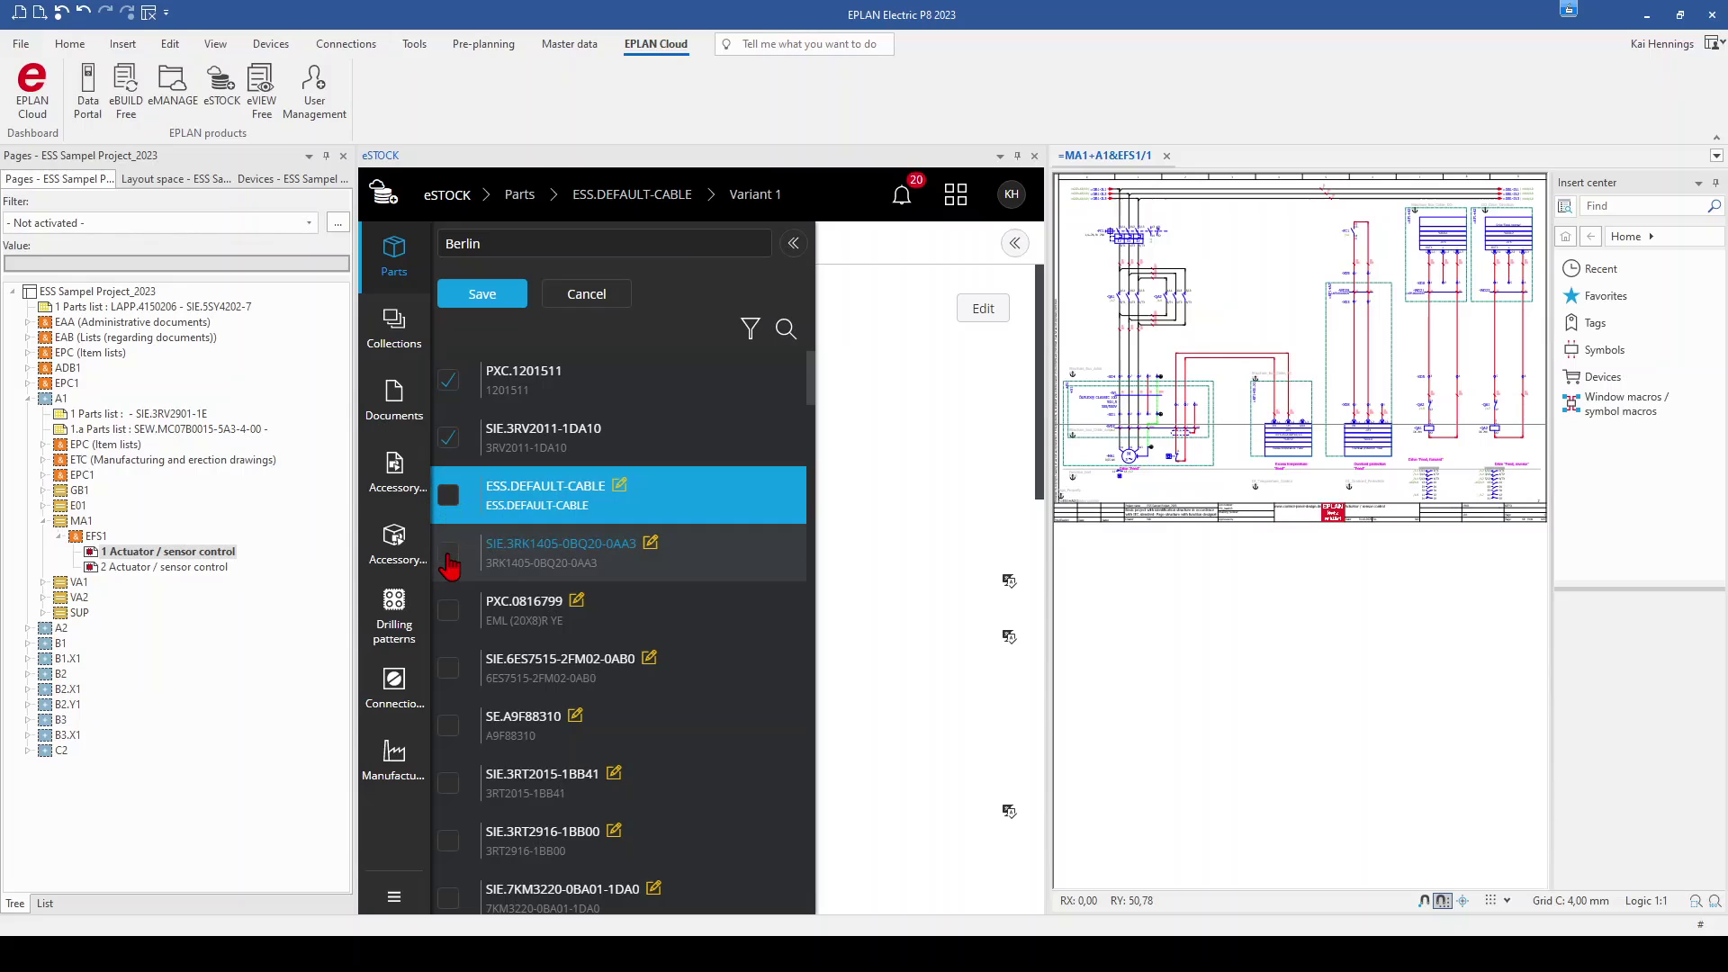
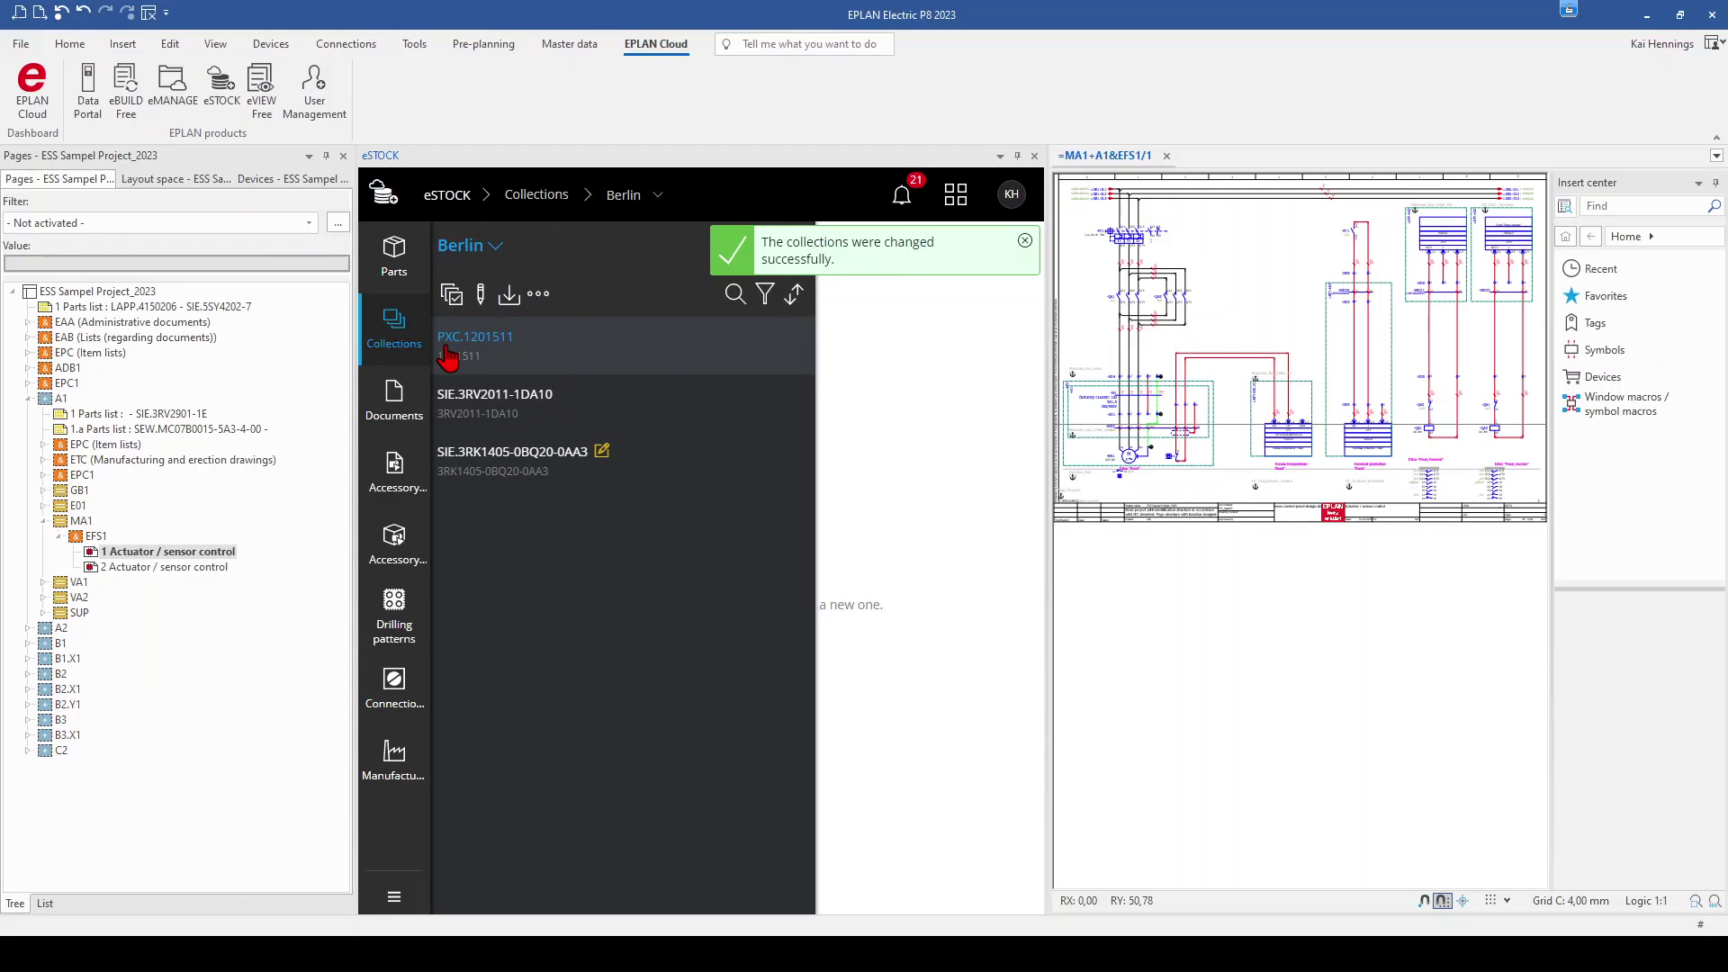
# - View part PXC.1201511 in the Berlin collection and compare the collection with the full parts list
pyautogui.click(448, 357)
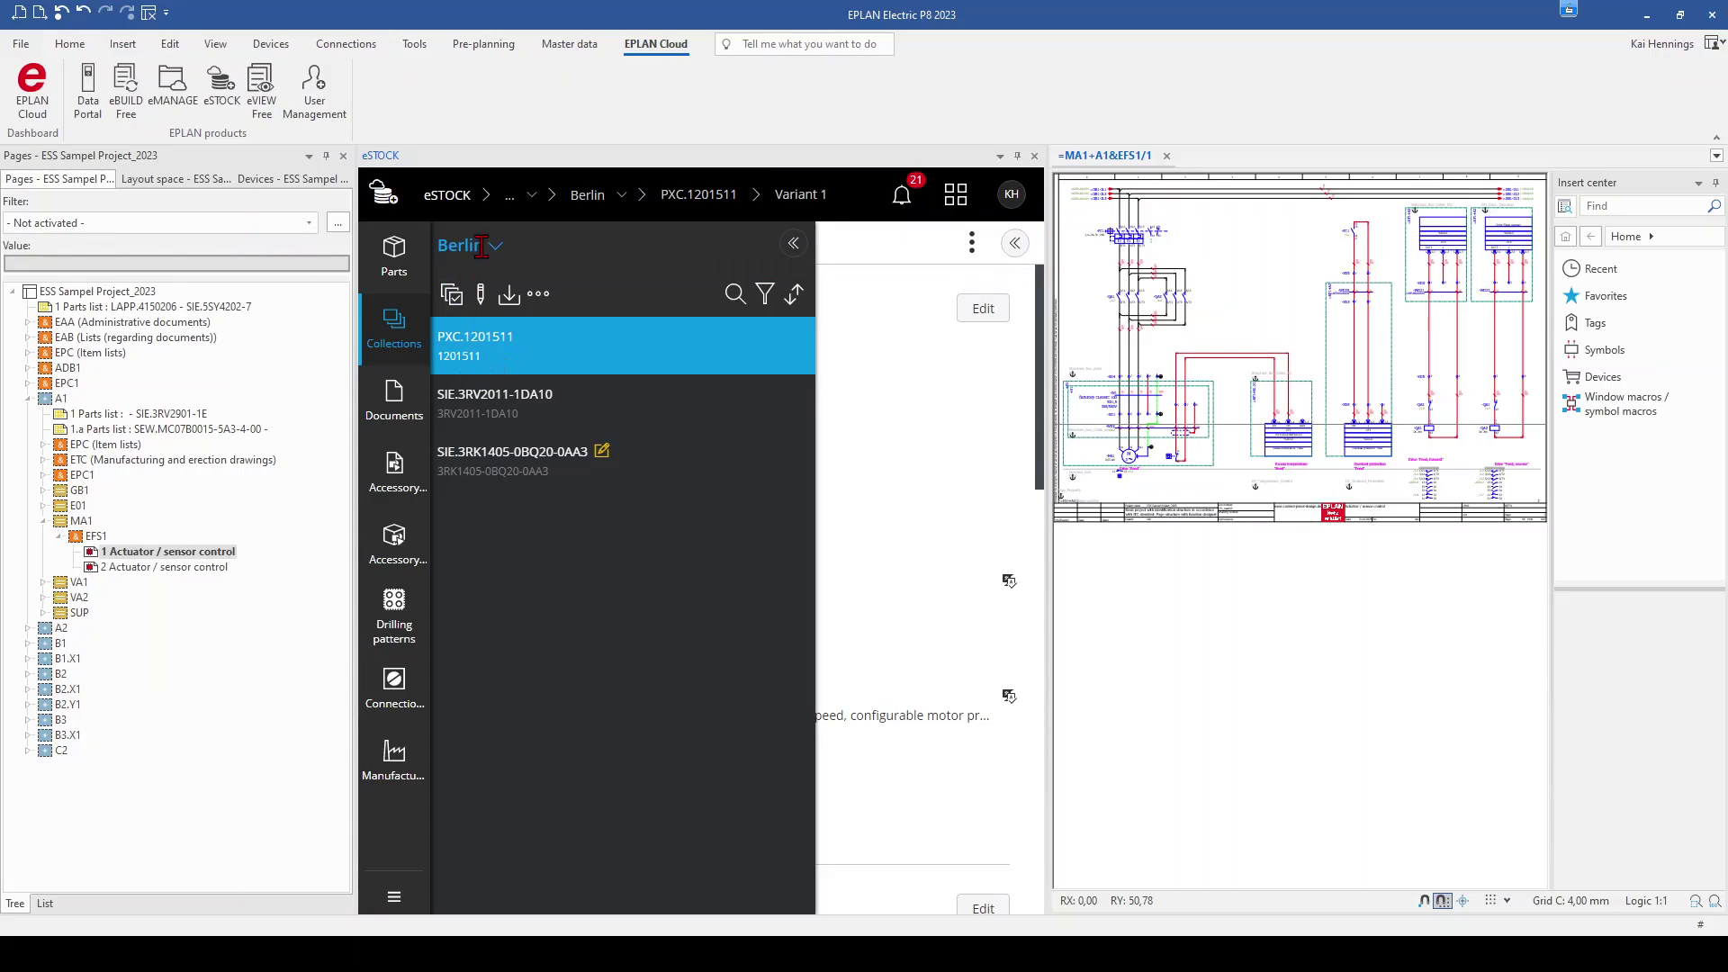
pyautogui.click(394, 255)
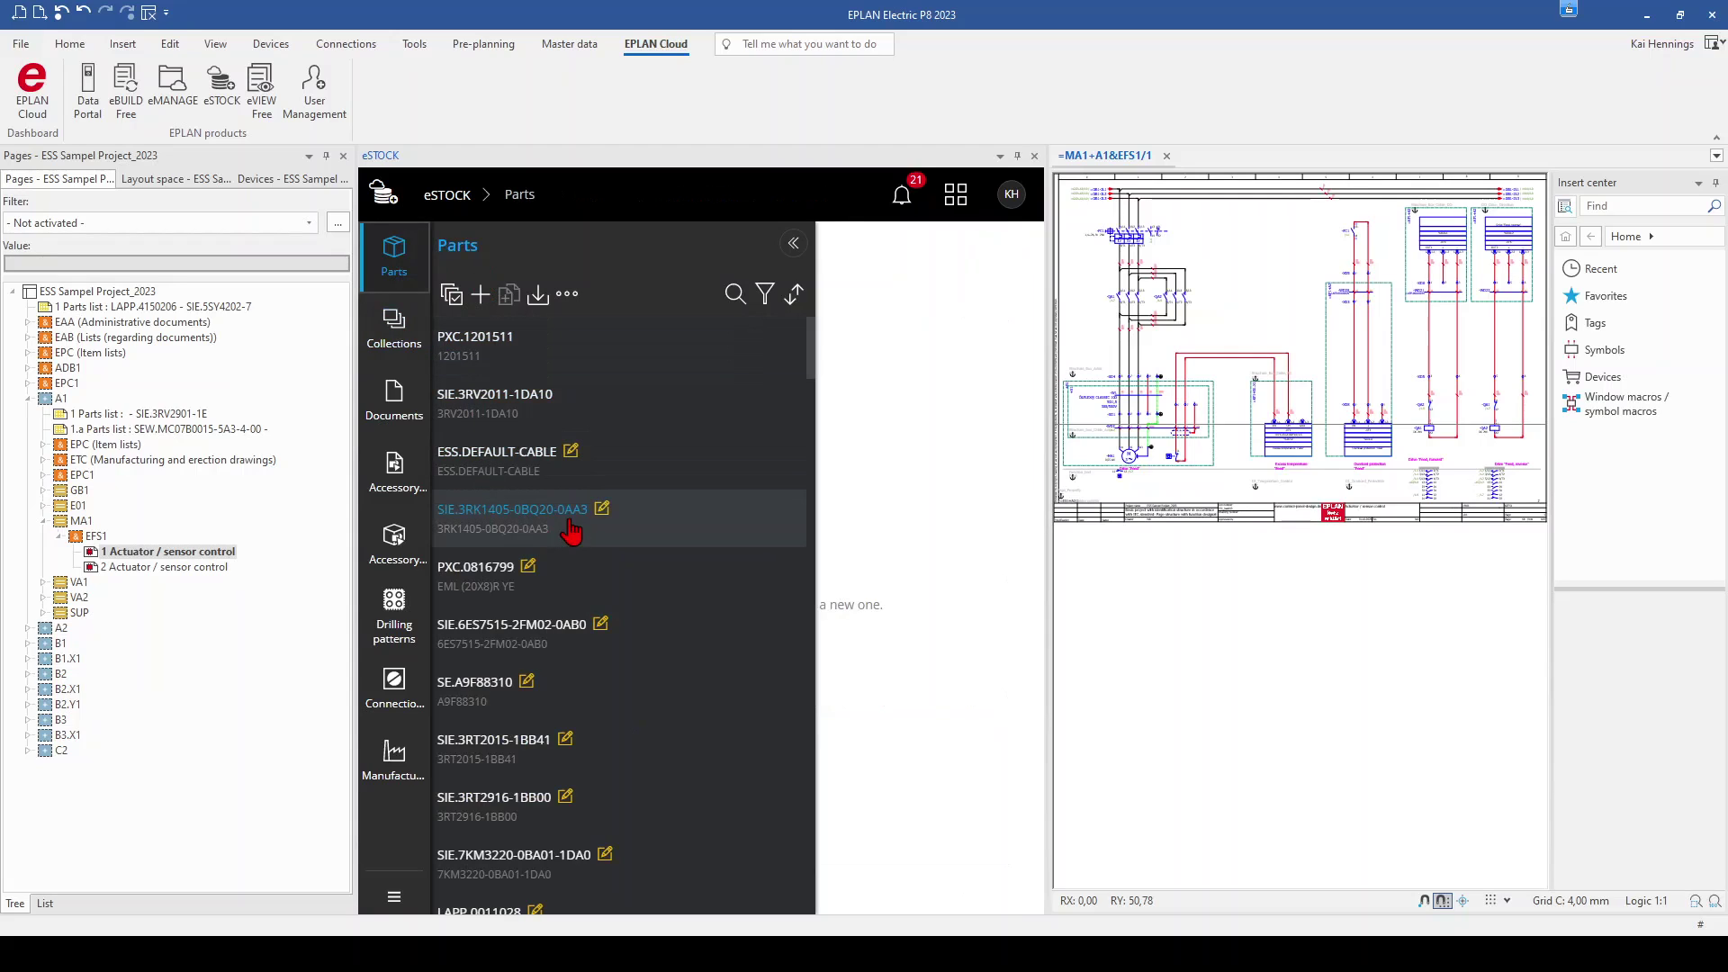
pyautogui.click(405, 335)
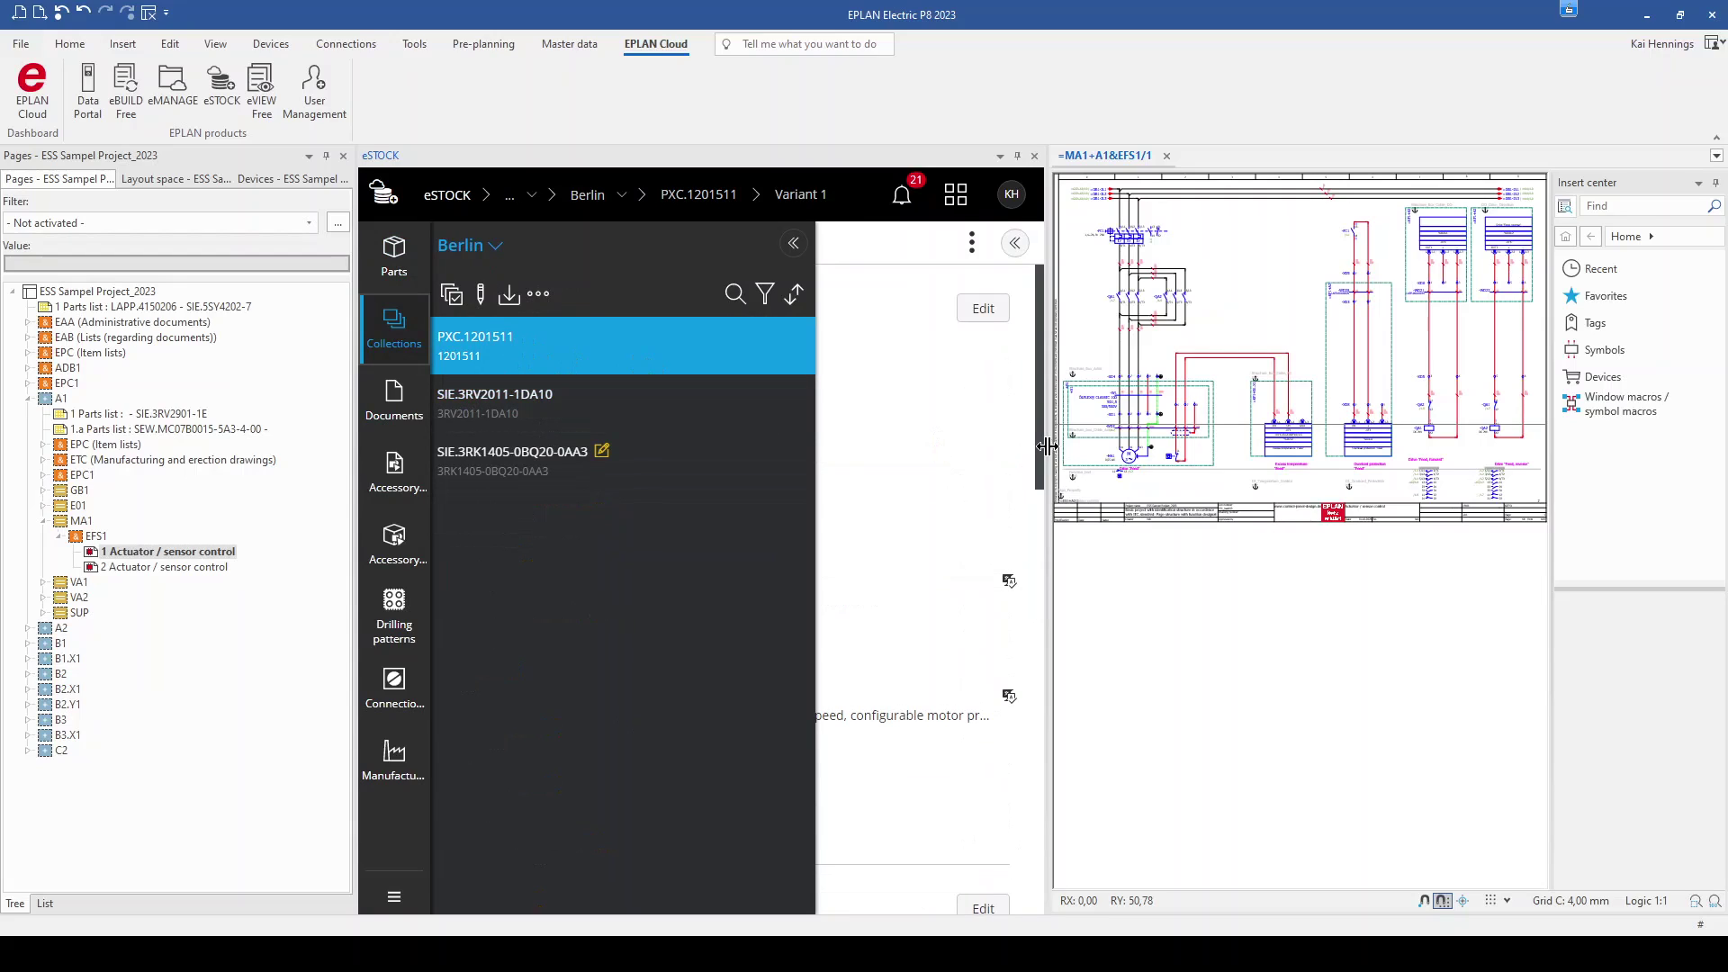
# - Widen the eSTOCK view and set the ERP number of part PXC.1201511 to 123456 in its General properties
pyautogui.moveTo(1049, 458); pyautogui.dragTo(1359, 448)
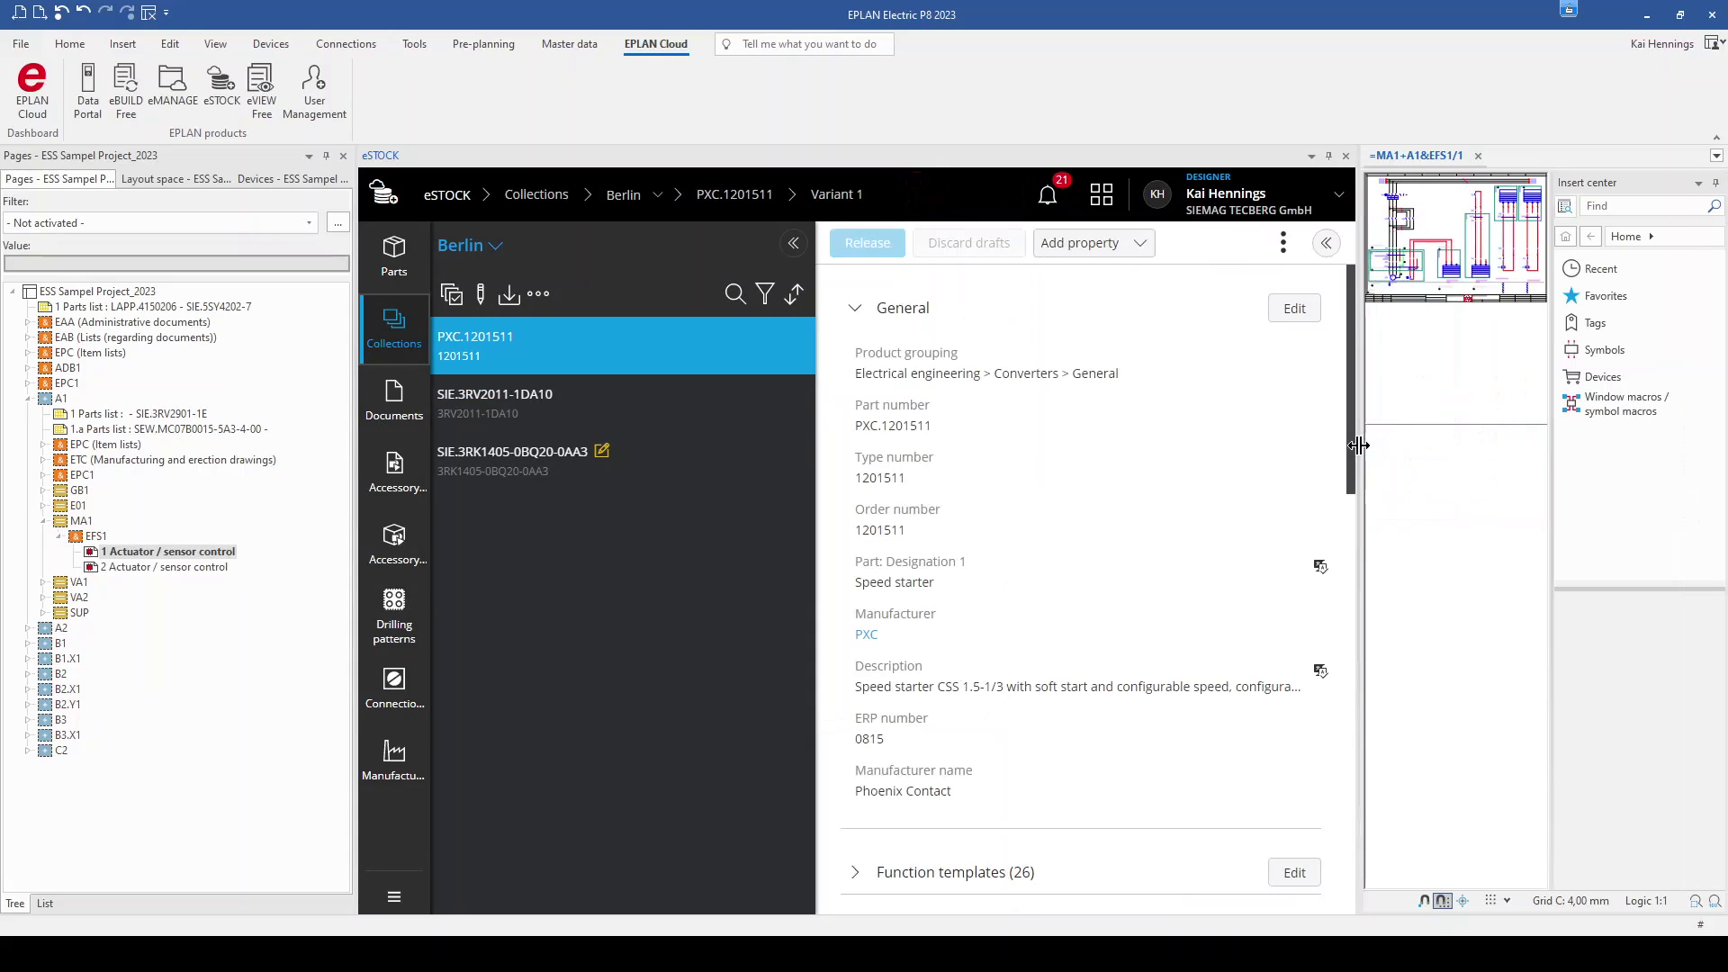
pyautogui.click(1294, 311)
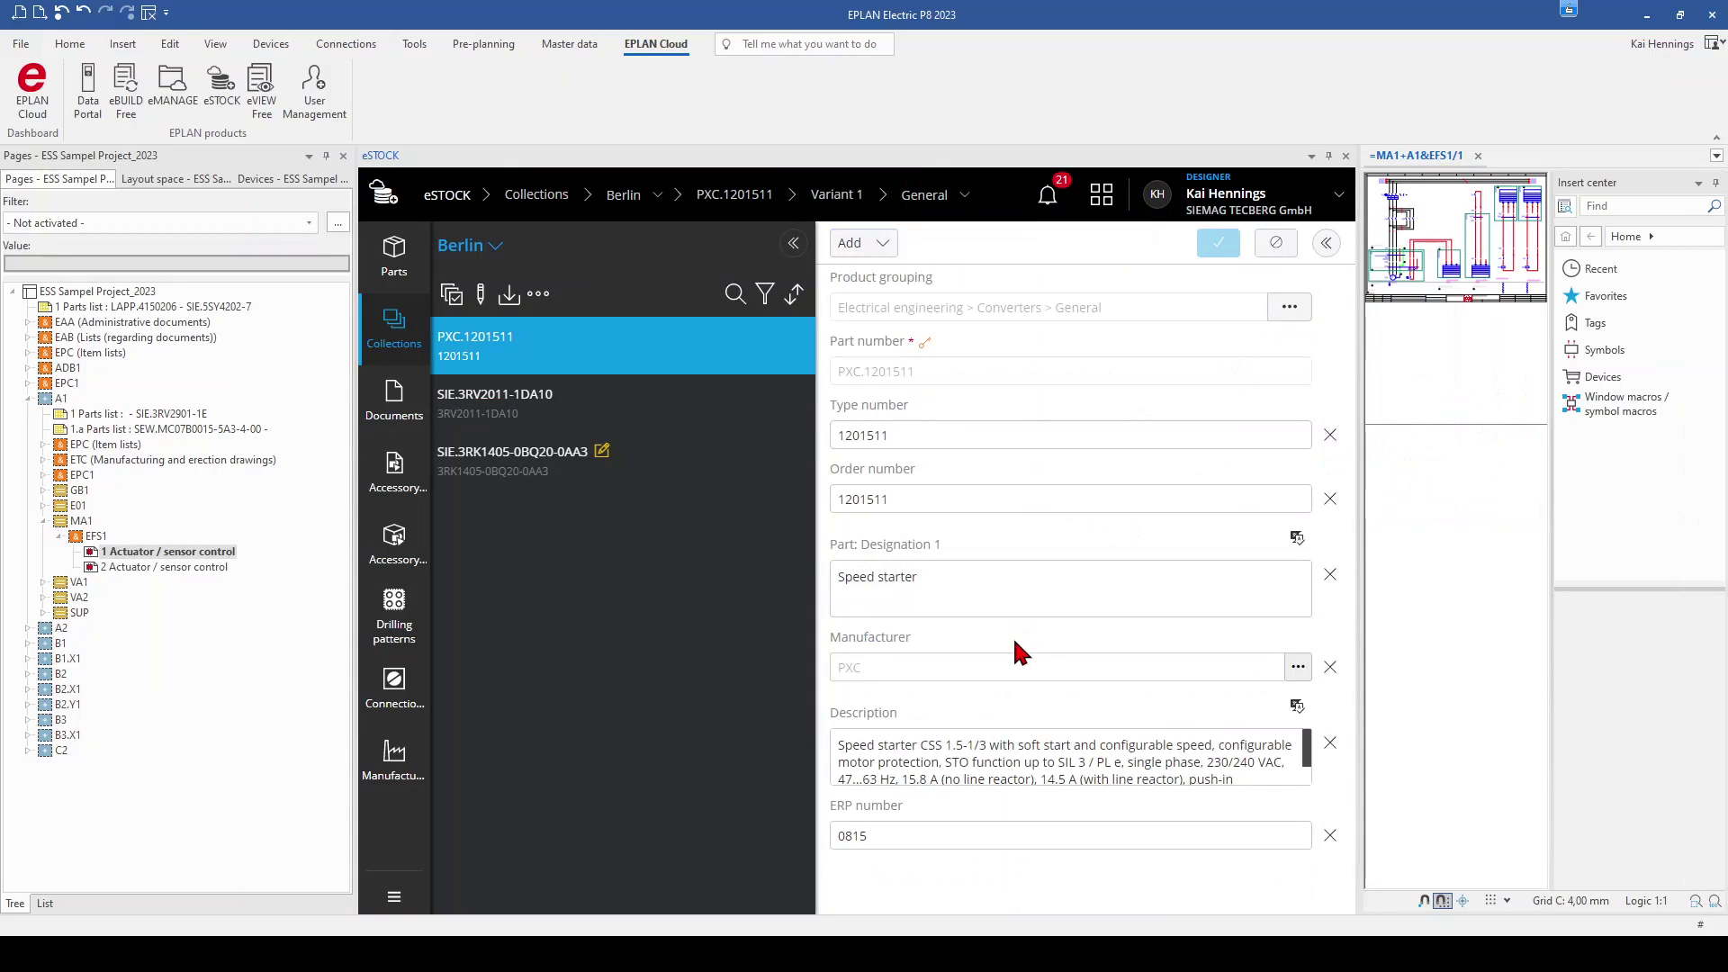
pyautogui.doubleClick(926, 834)
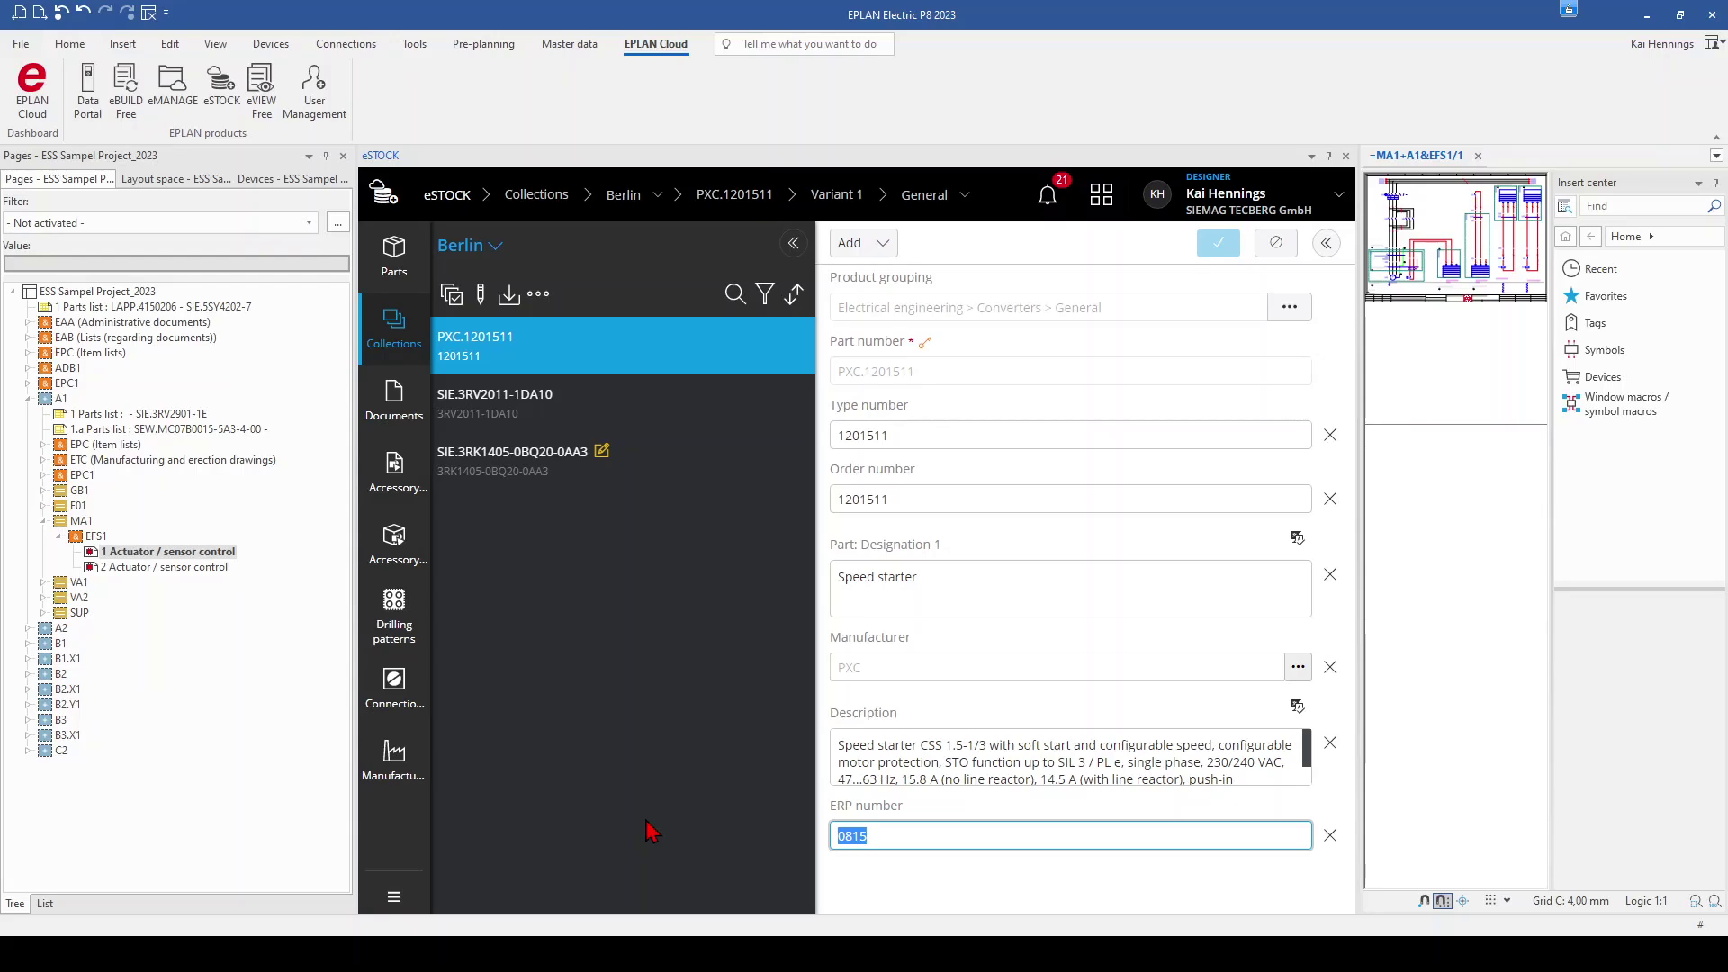
pyautogui.write('123456')
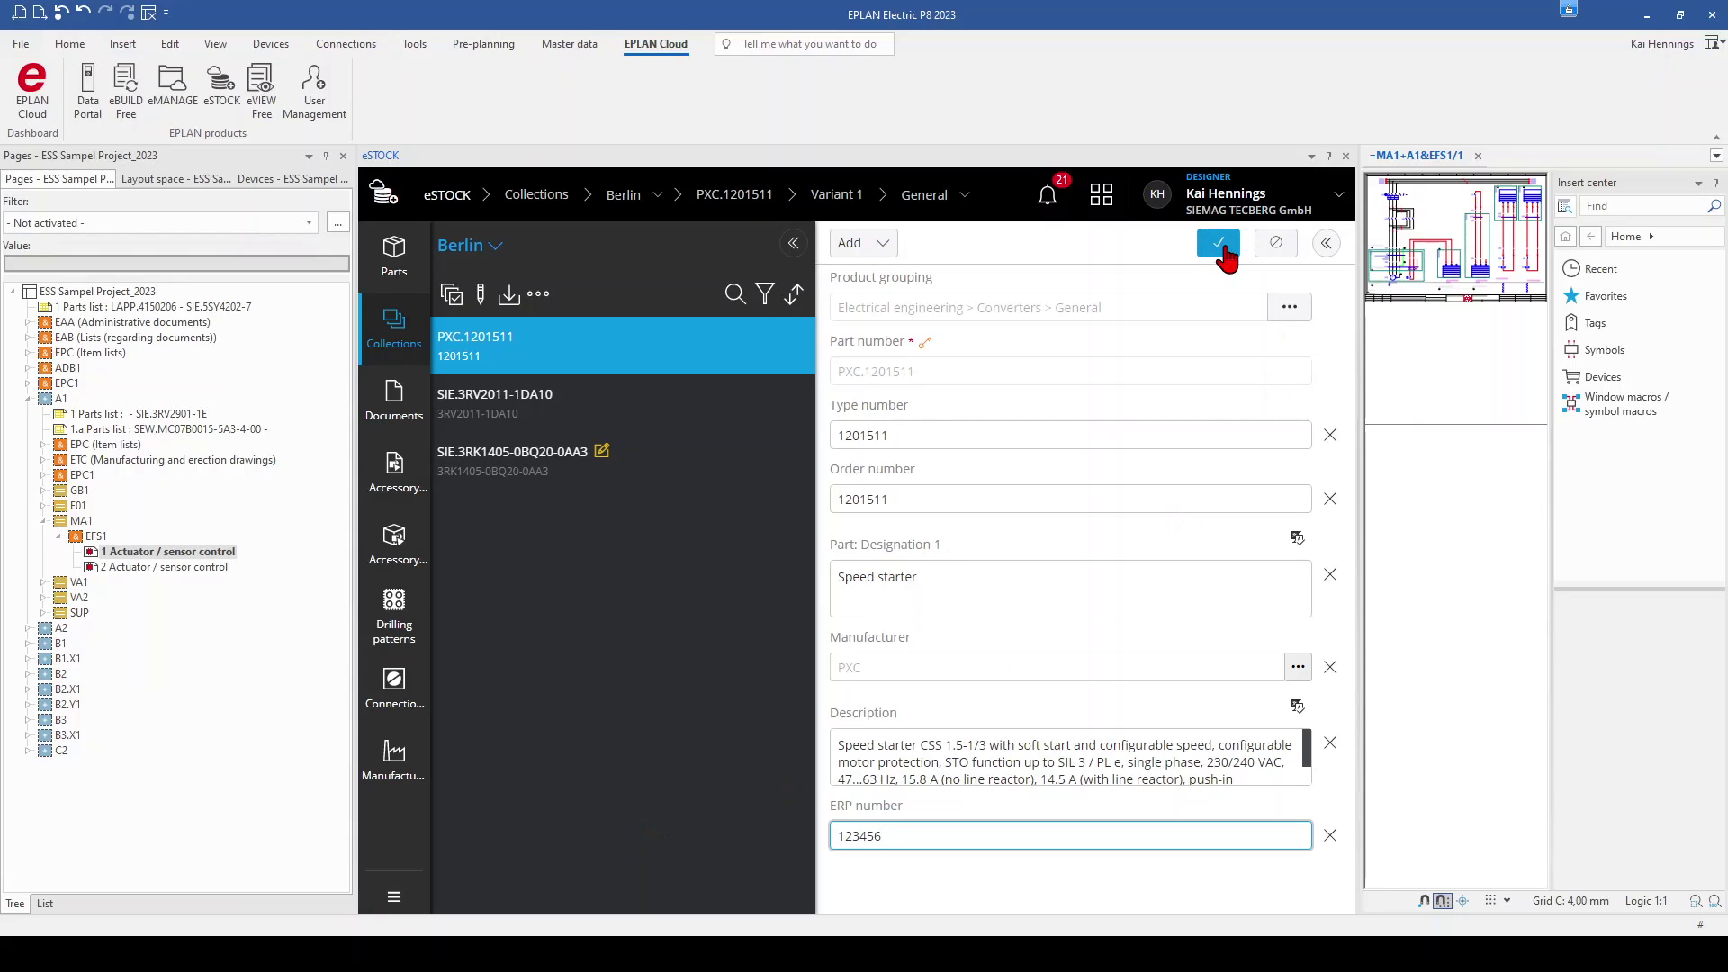
pyautogui.click(1219, 245)
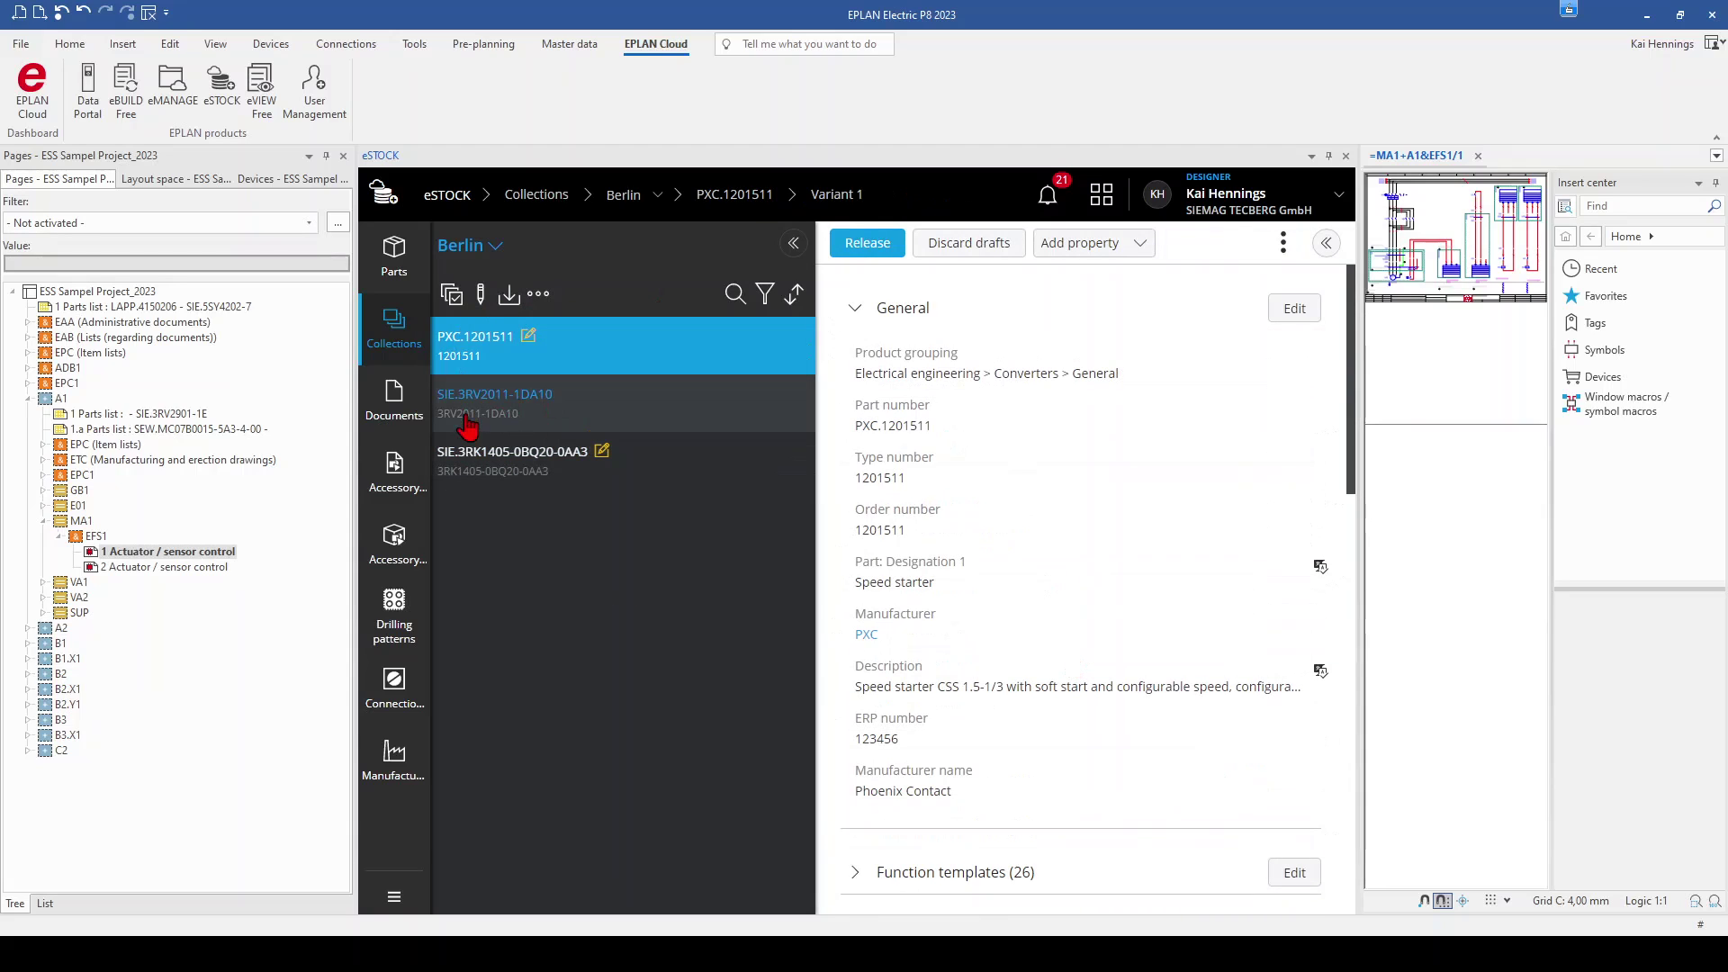
pyautogui.moveTo(923, 742); pyautogui.dragTo(849, 739)
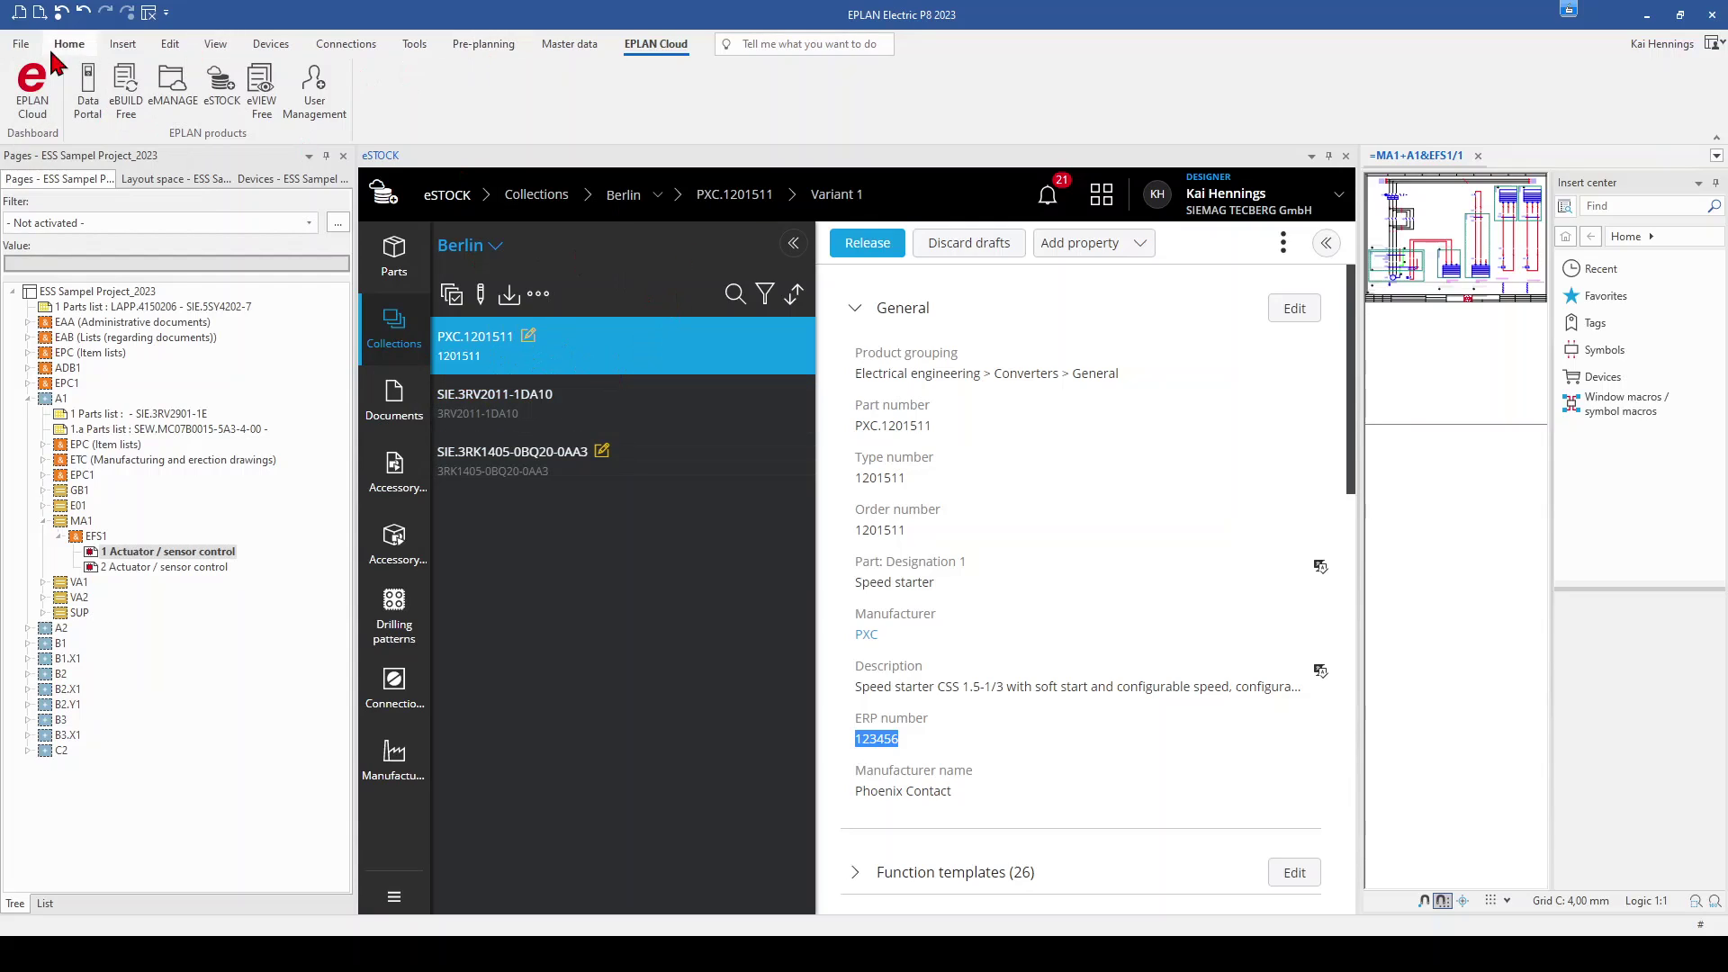
# - In the user's parts management settings, set the database source to the eSTOCK collection Berlin and accept the download of its files
pyautogui.click(21, 45)
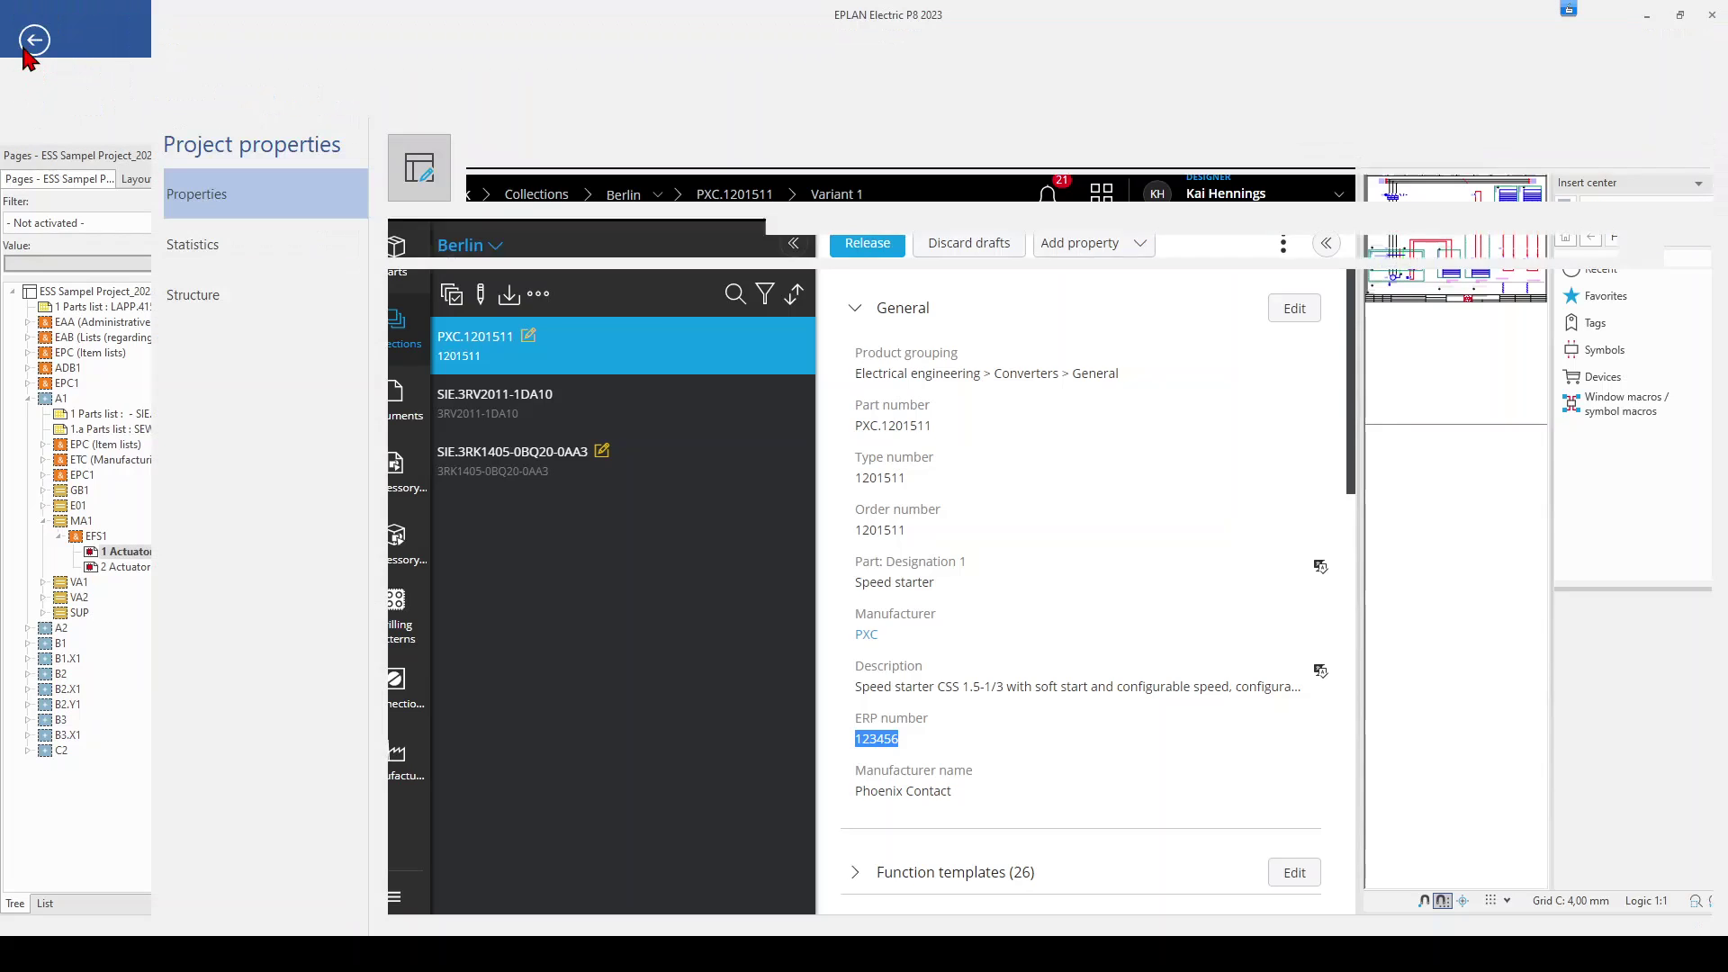
pyautogui.click(42, 542)
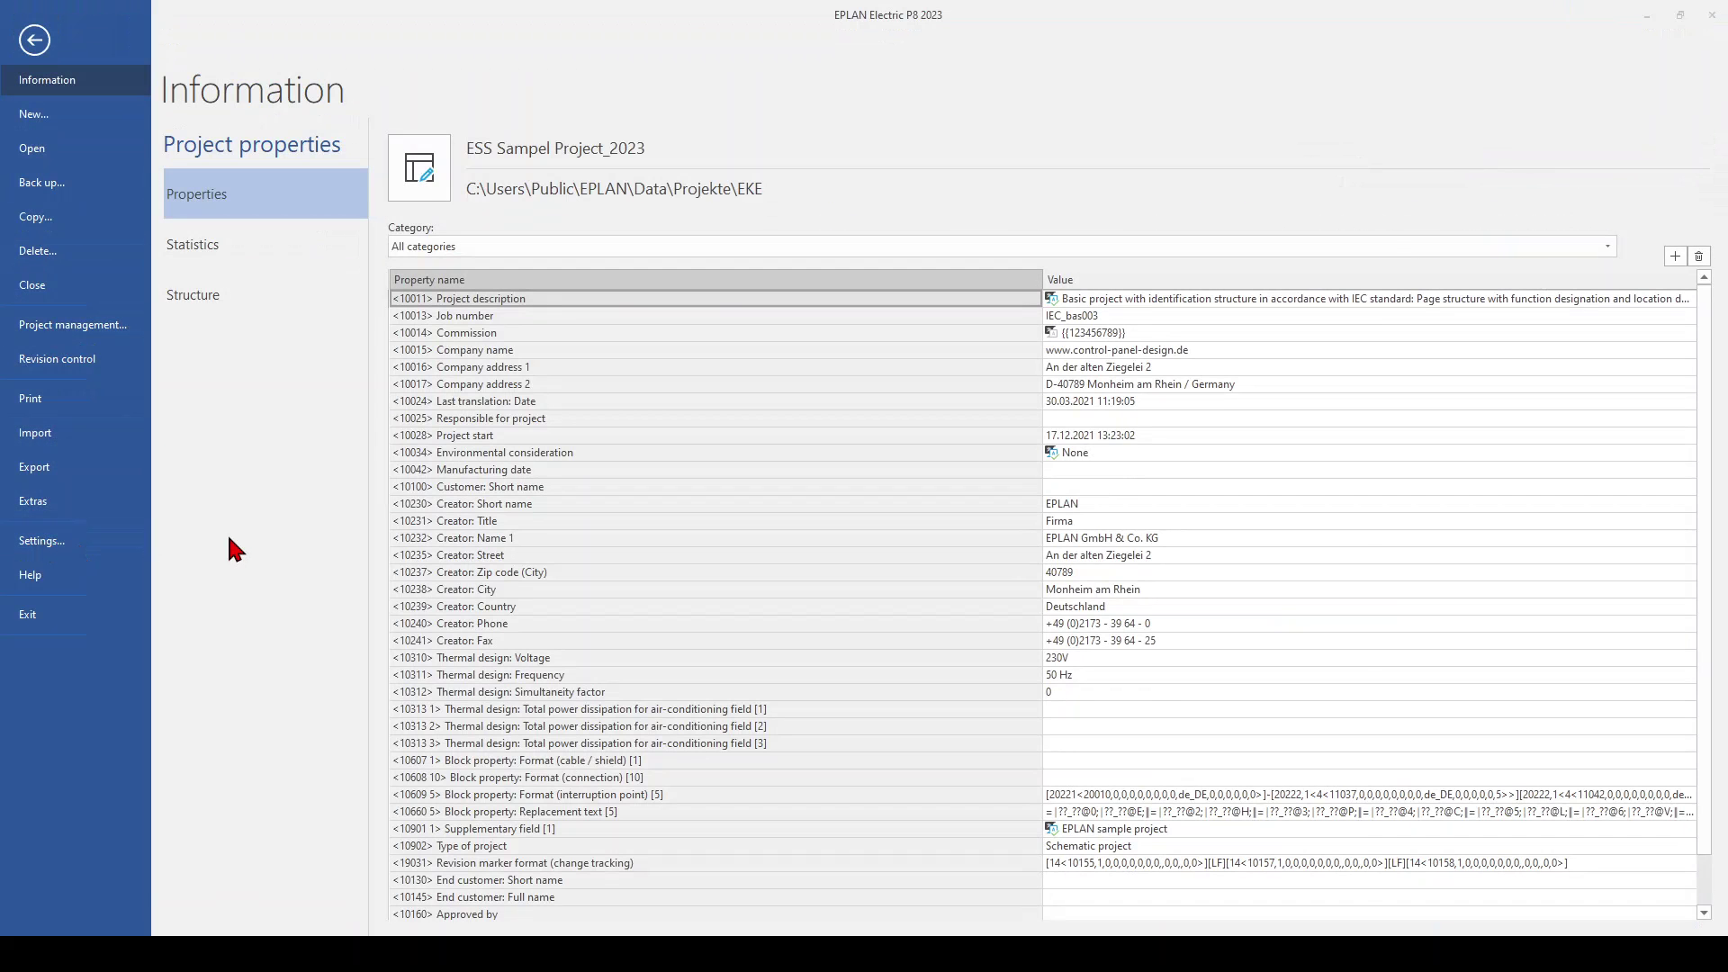
pyautogui.doubleClick(204, 381)
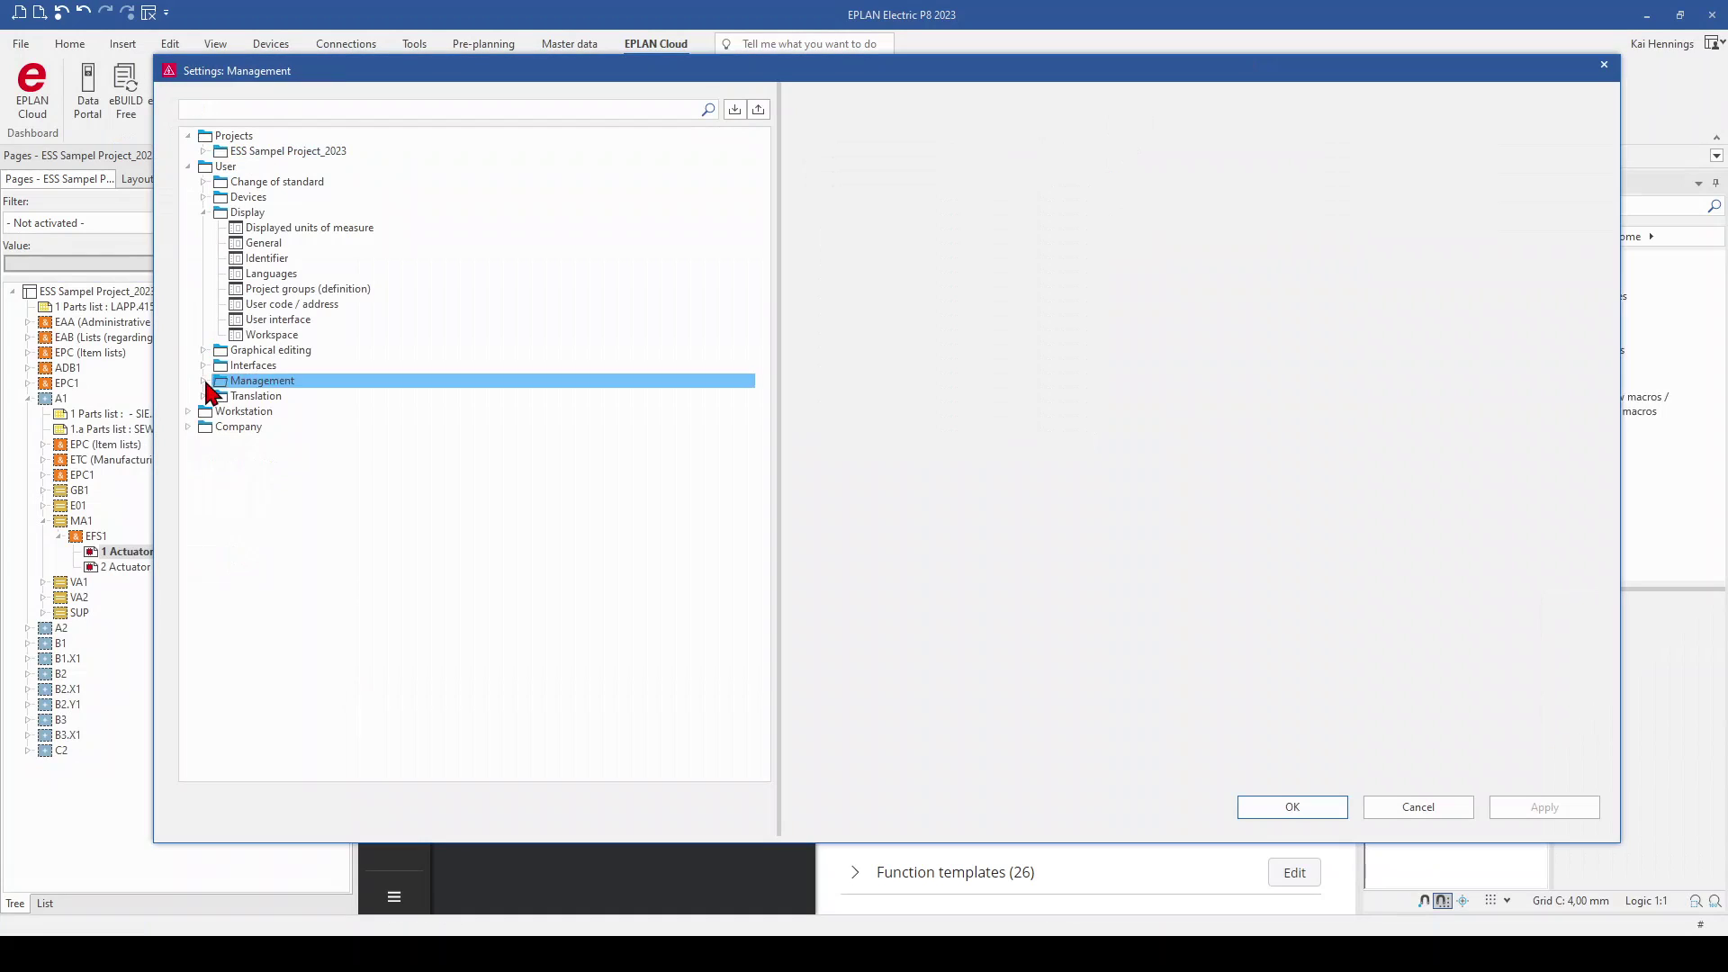
pyautogui.click(258, 428)
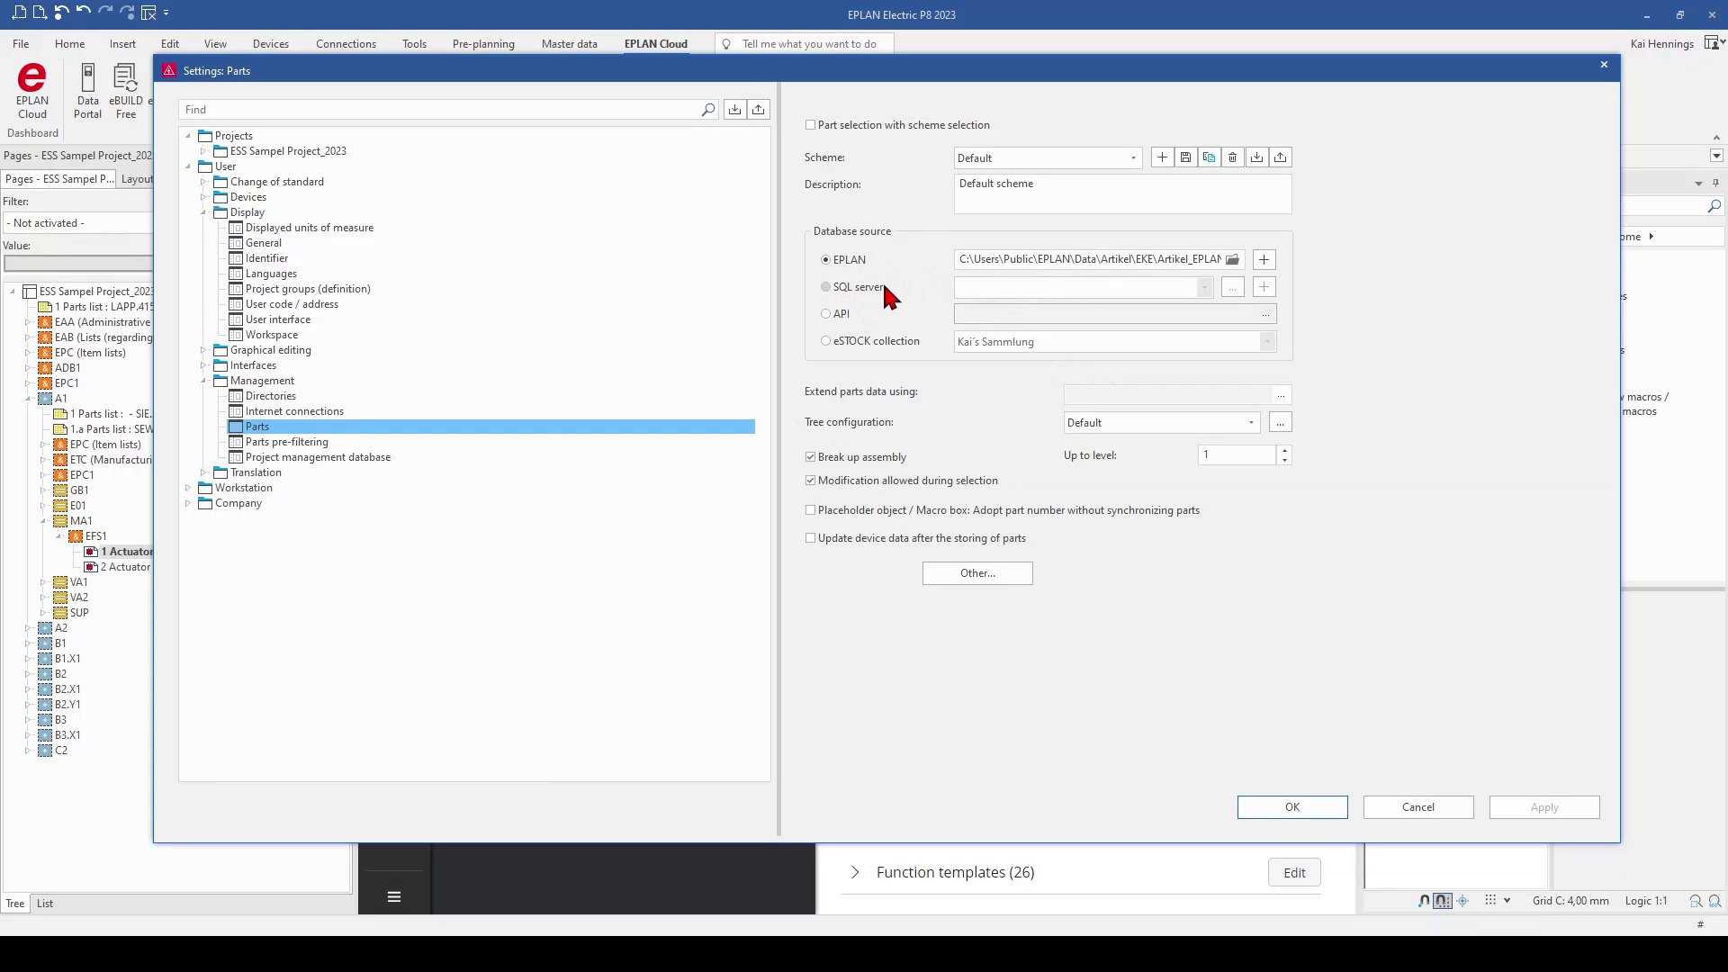
pyautogui.click(826, 342)
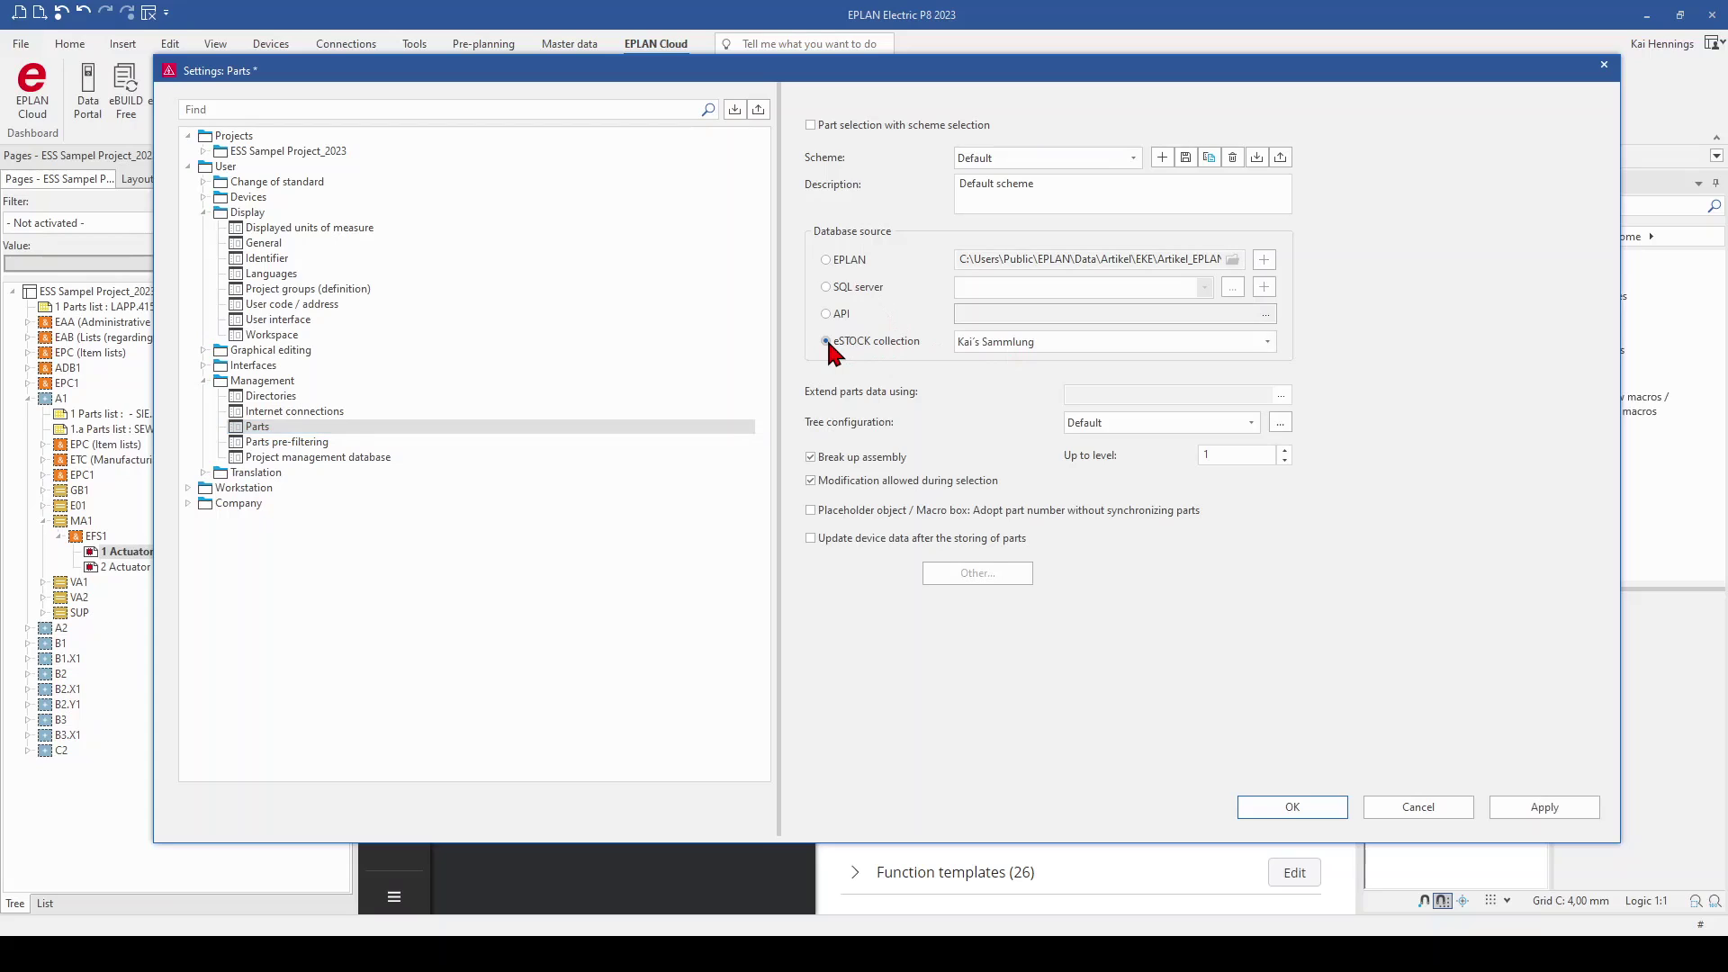
pyautogui.click(1266, 342)
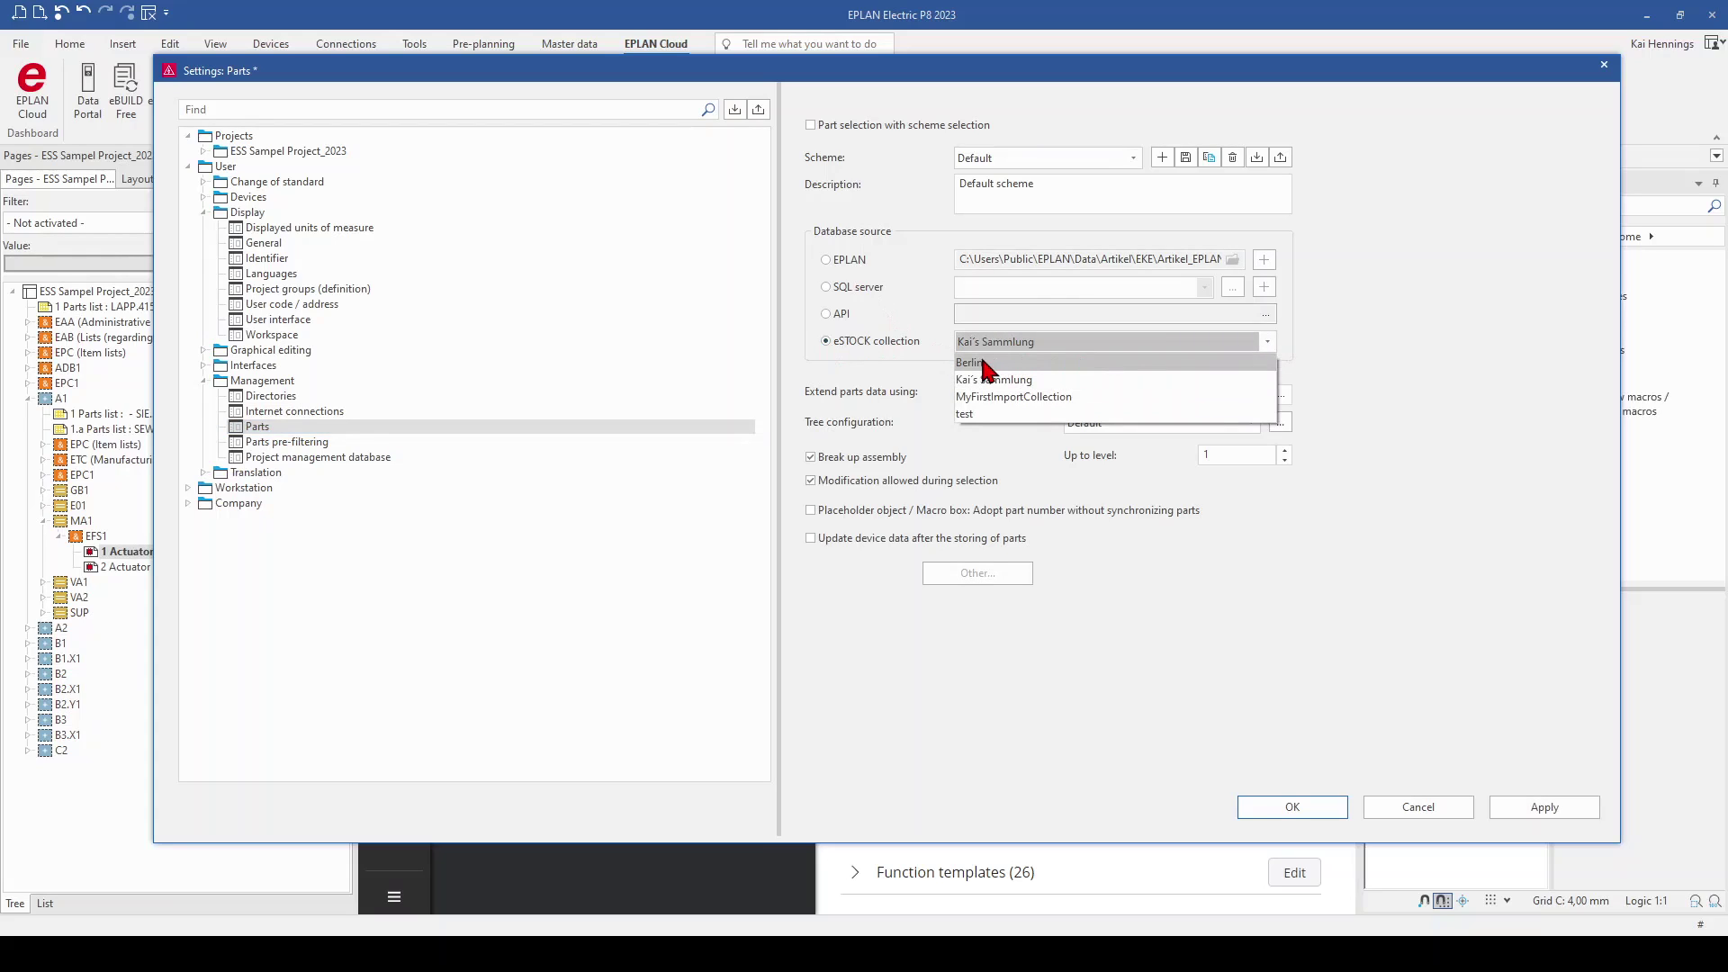
pyautogui.click(977, 364)
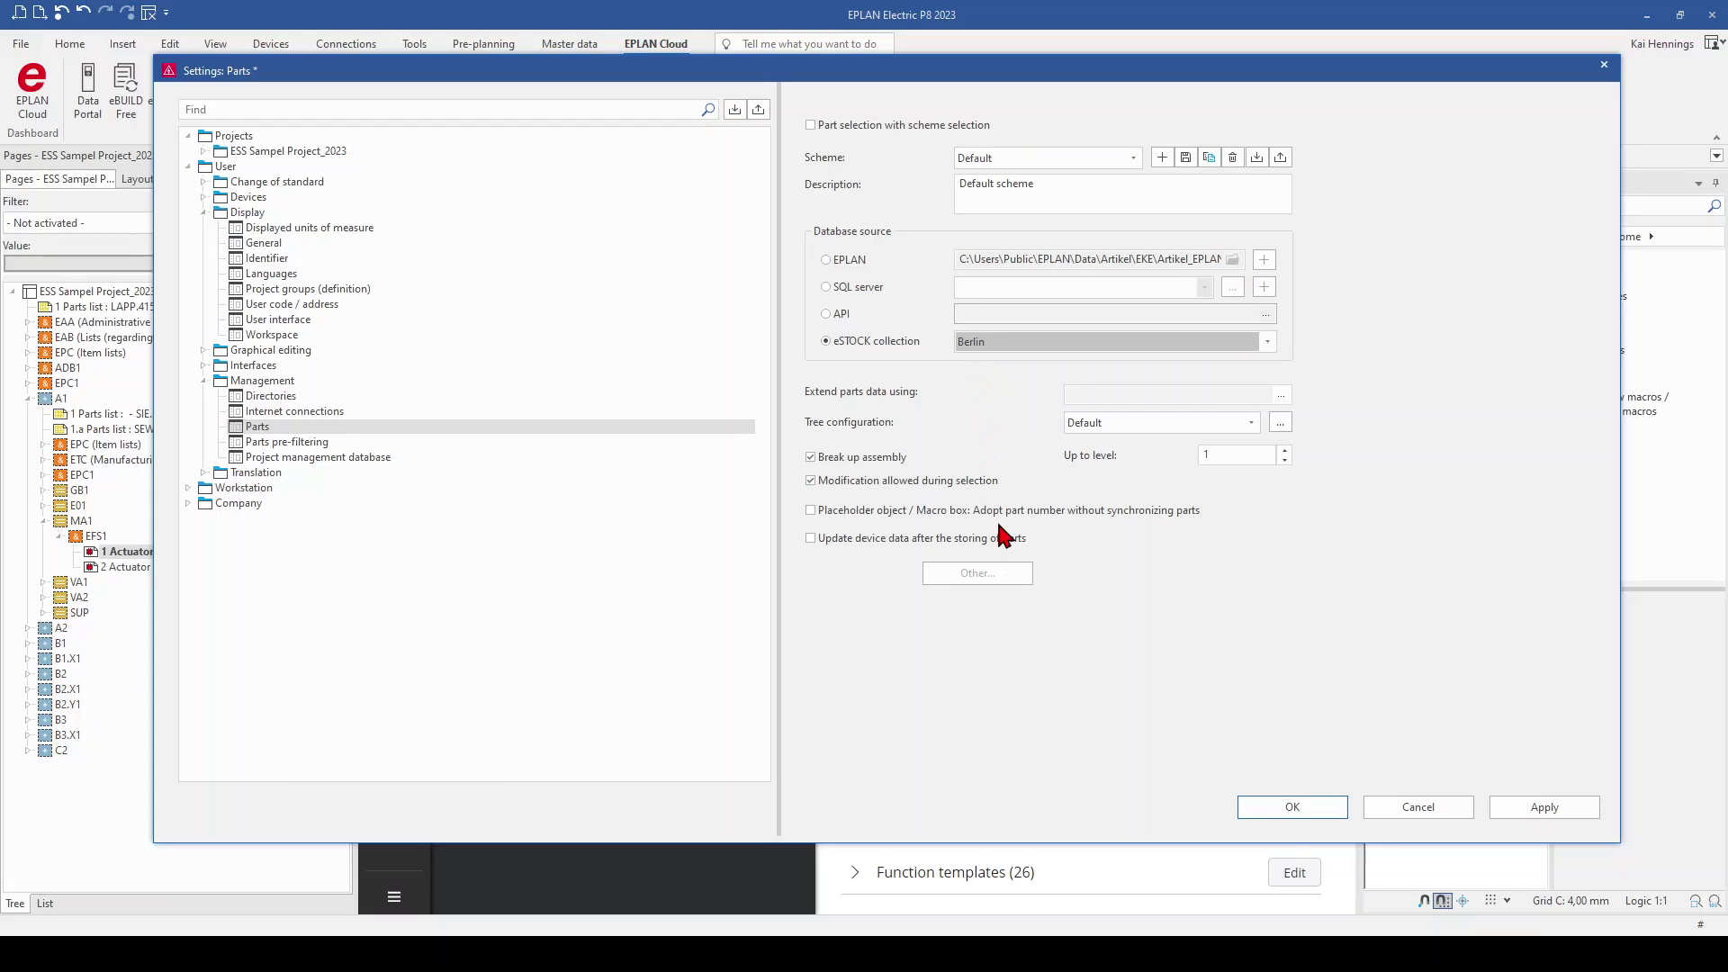
pyautogui.click(1291, 808)
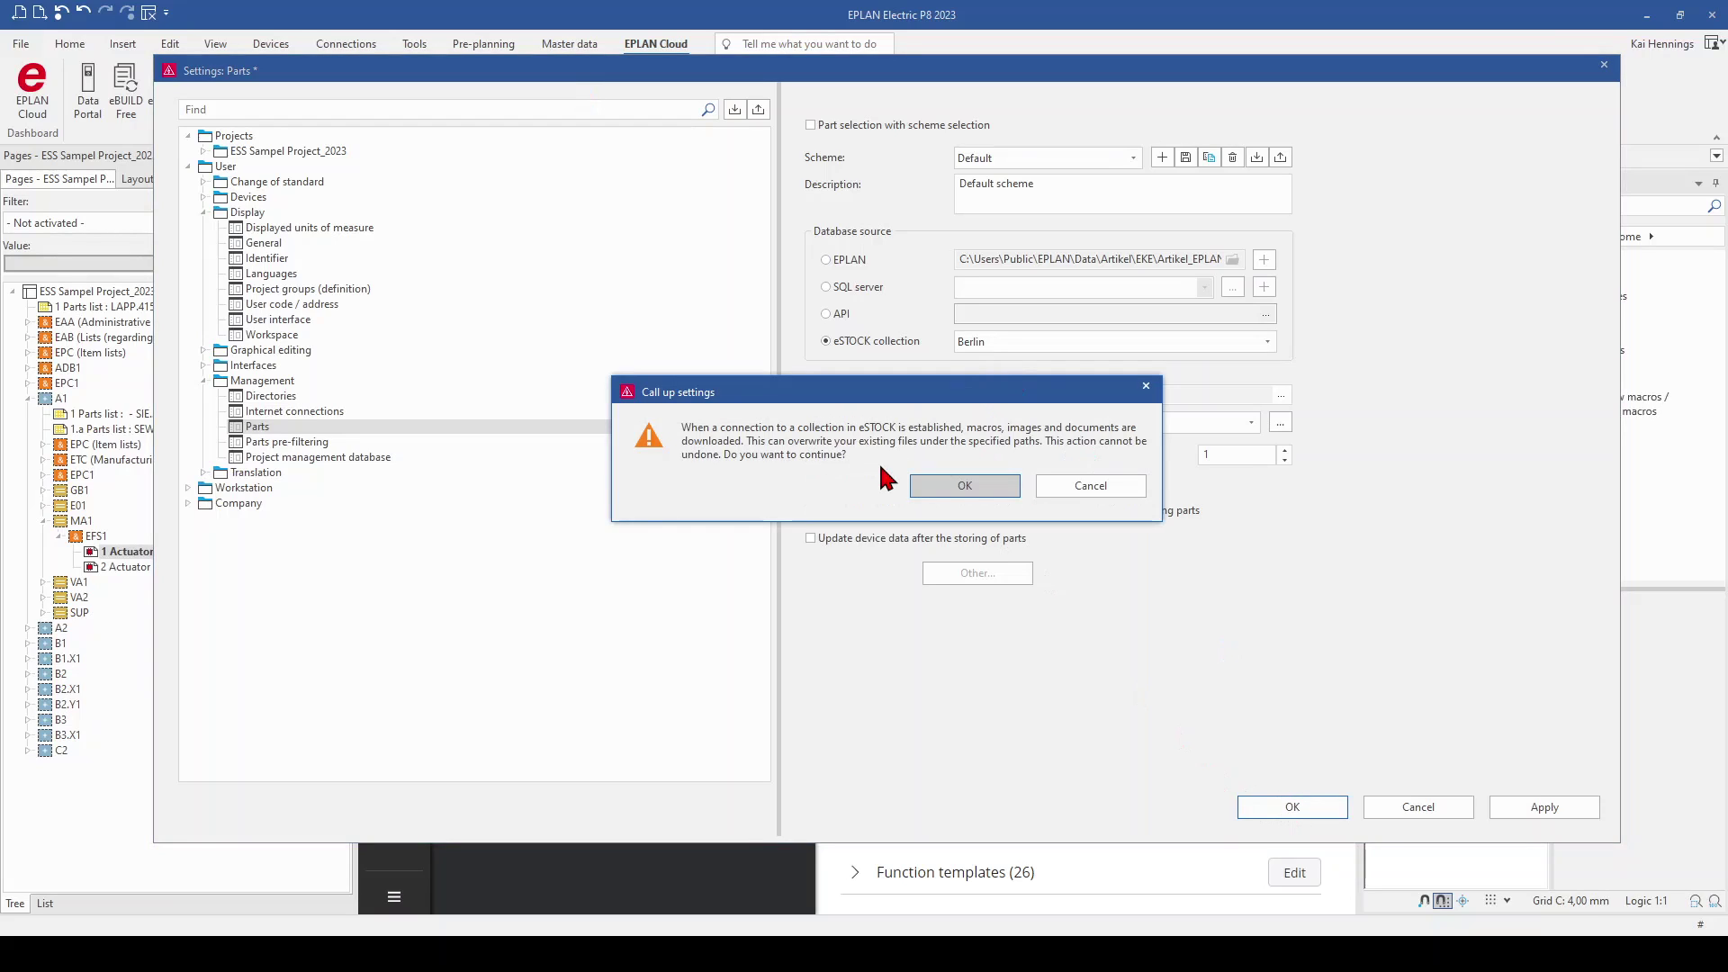
pyautogui.click(959, 487)
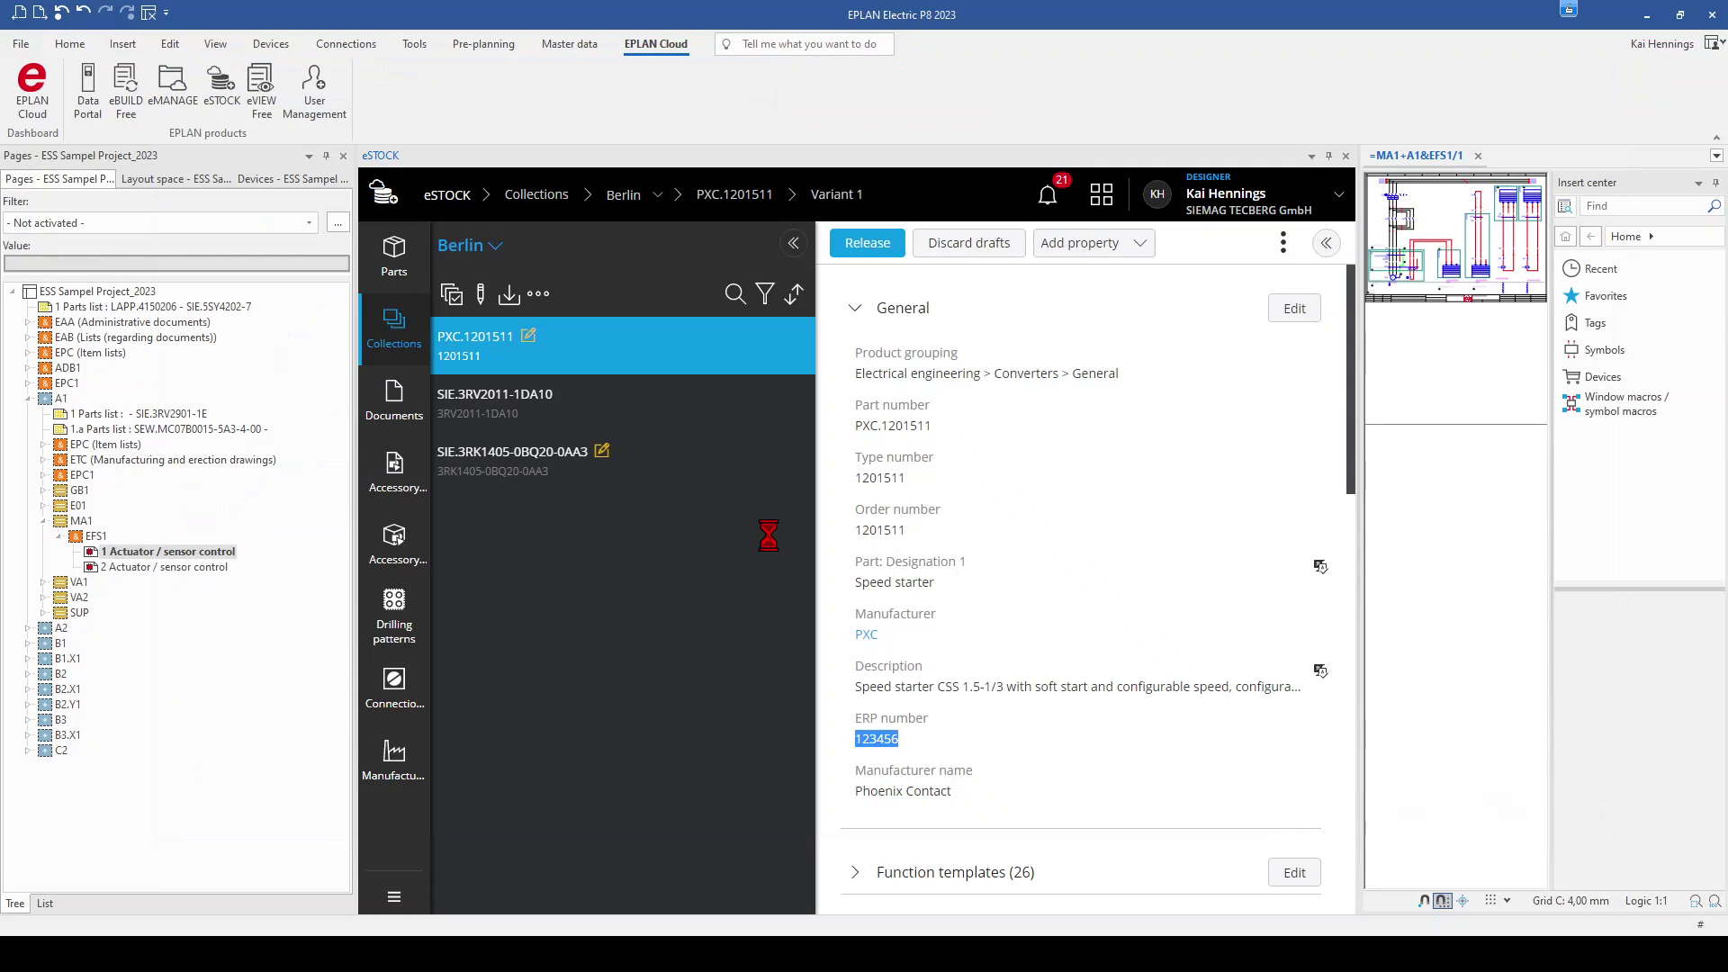
# - Close the eSTOCK view and draw a black box in the free area beside motor protection -FC1 on page =MA1+A1&EFS1/1
pyautogui.click(1346, 157)
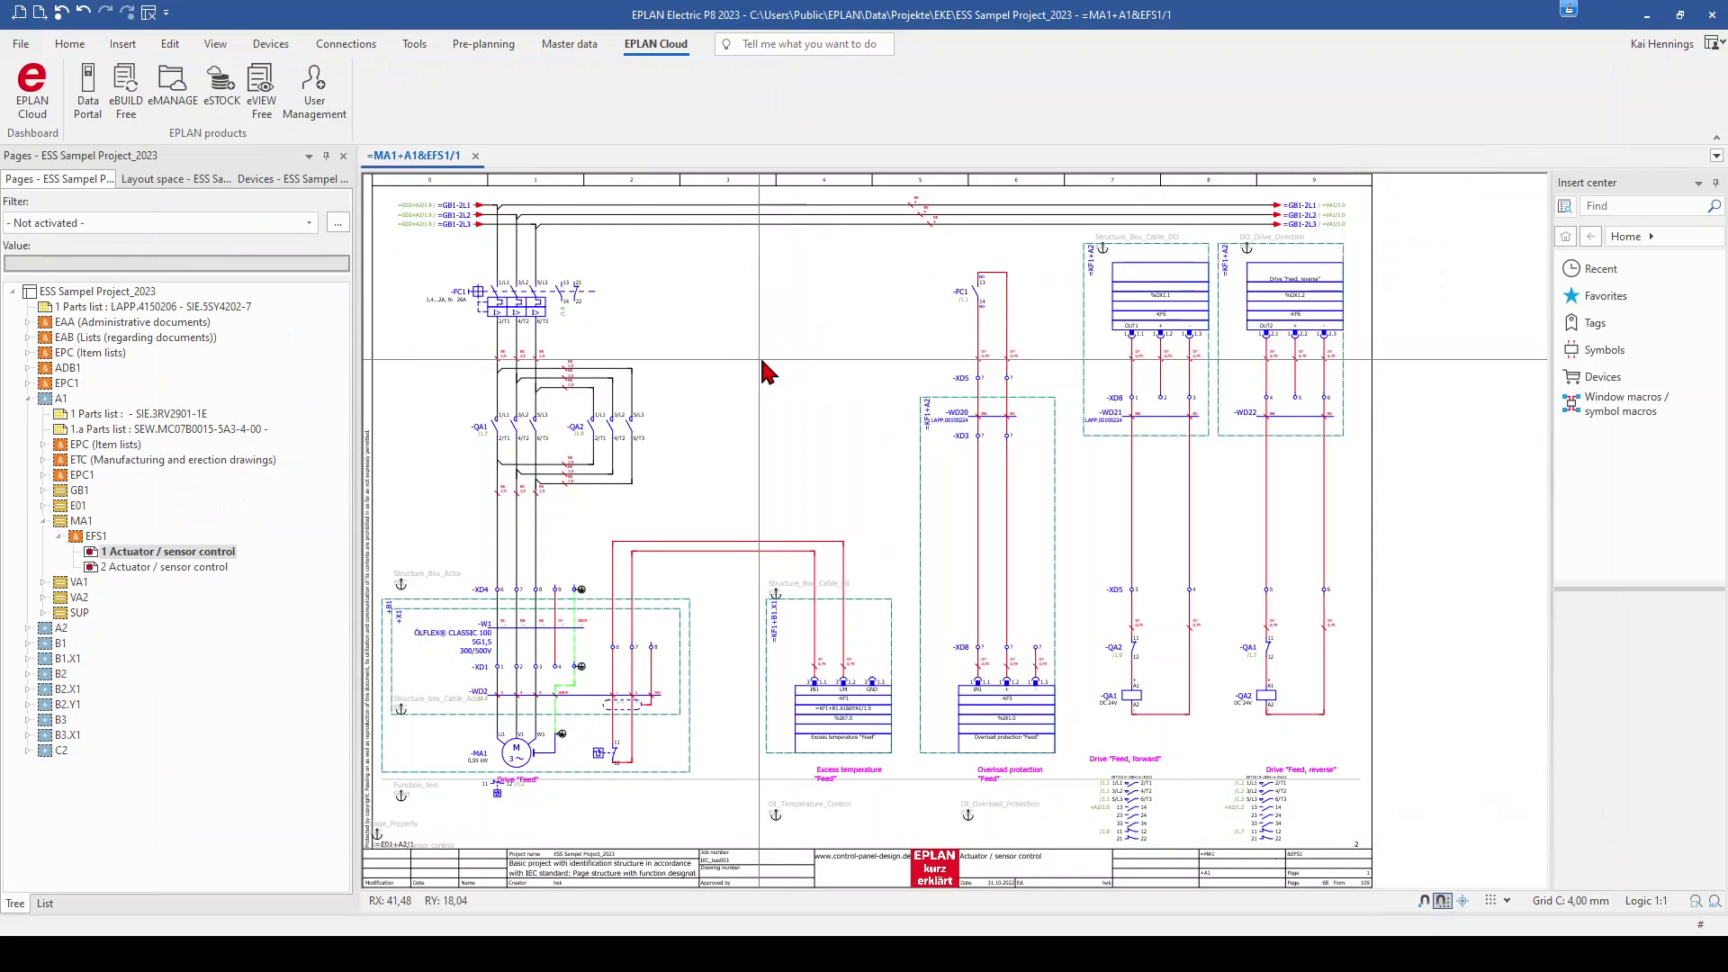
pyautogui.click(125, 47)
pyautogui.click(236, 71)
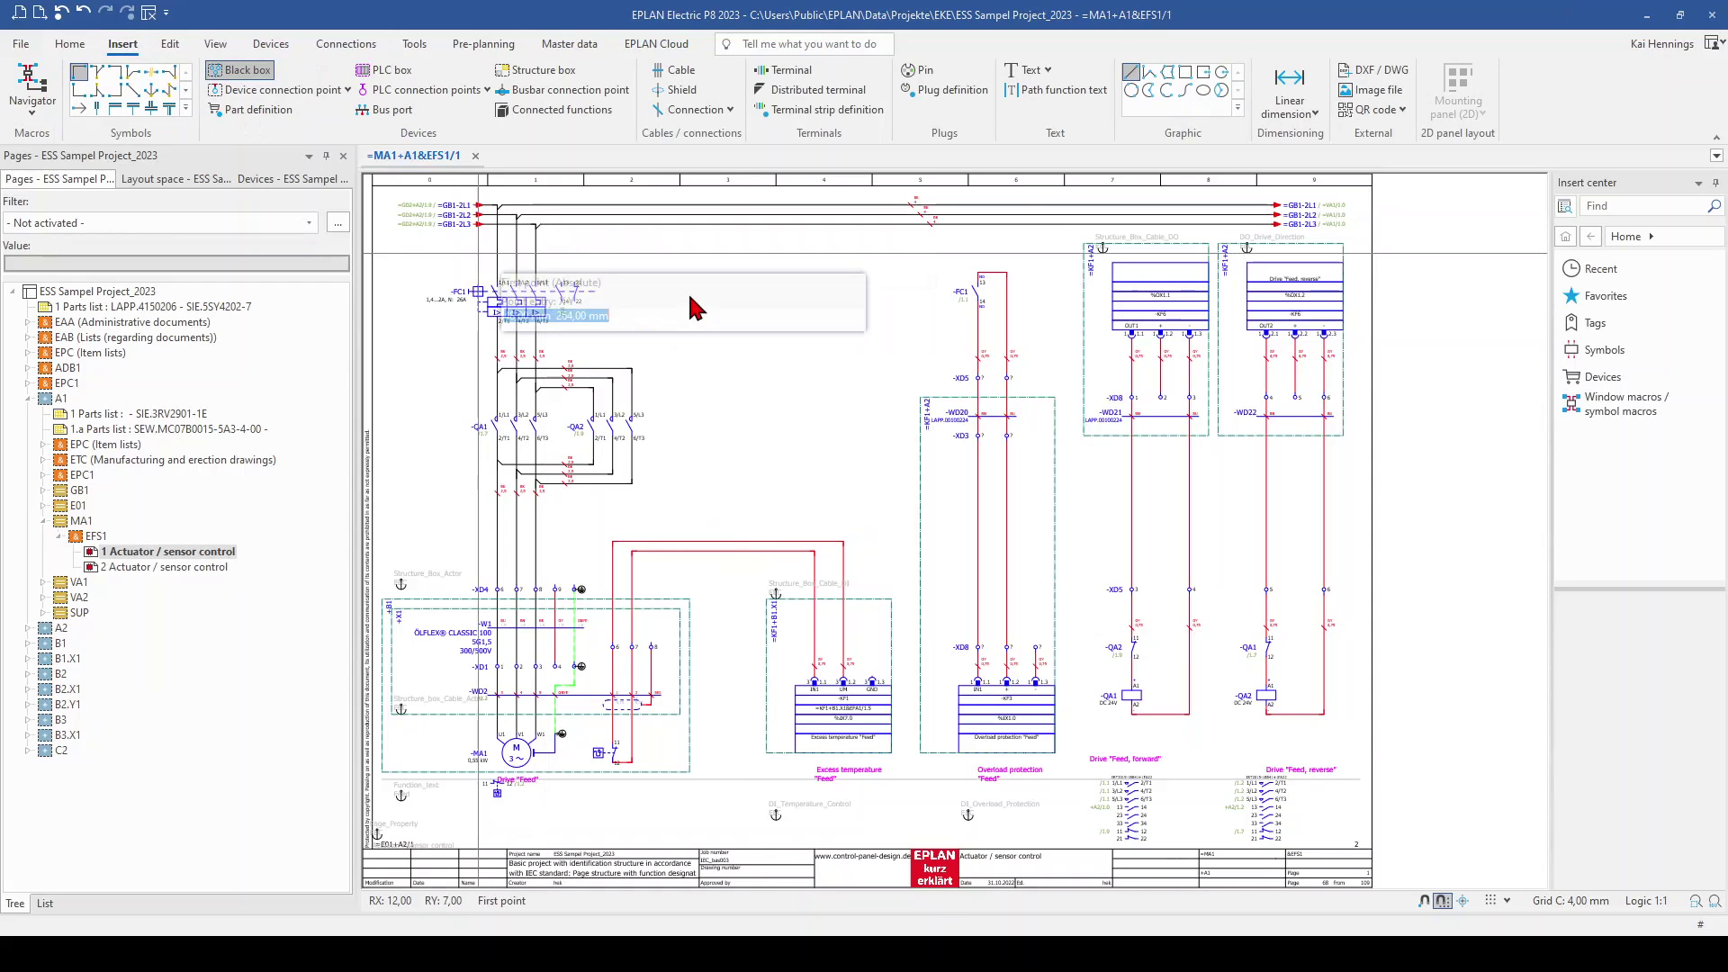
pyautogui.click(718, 311)
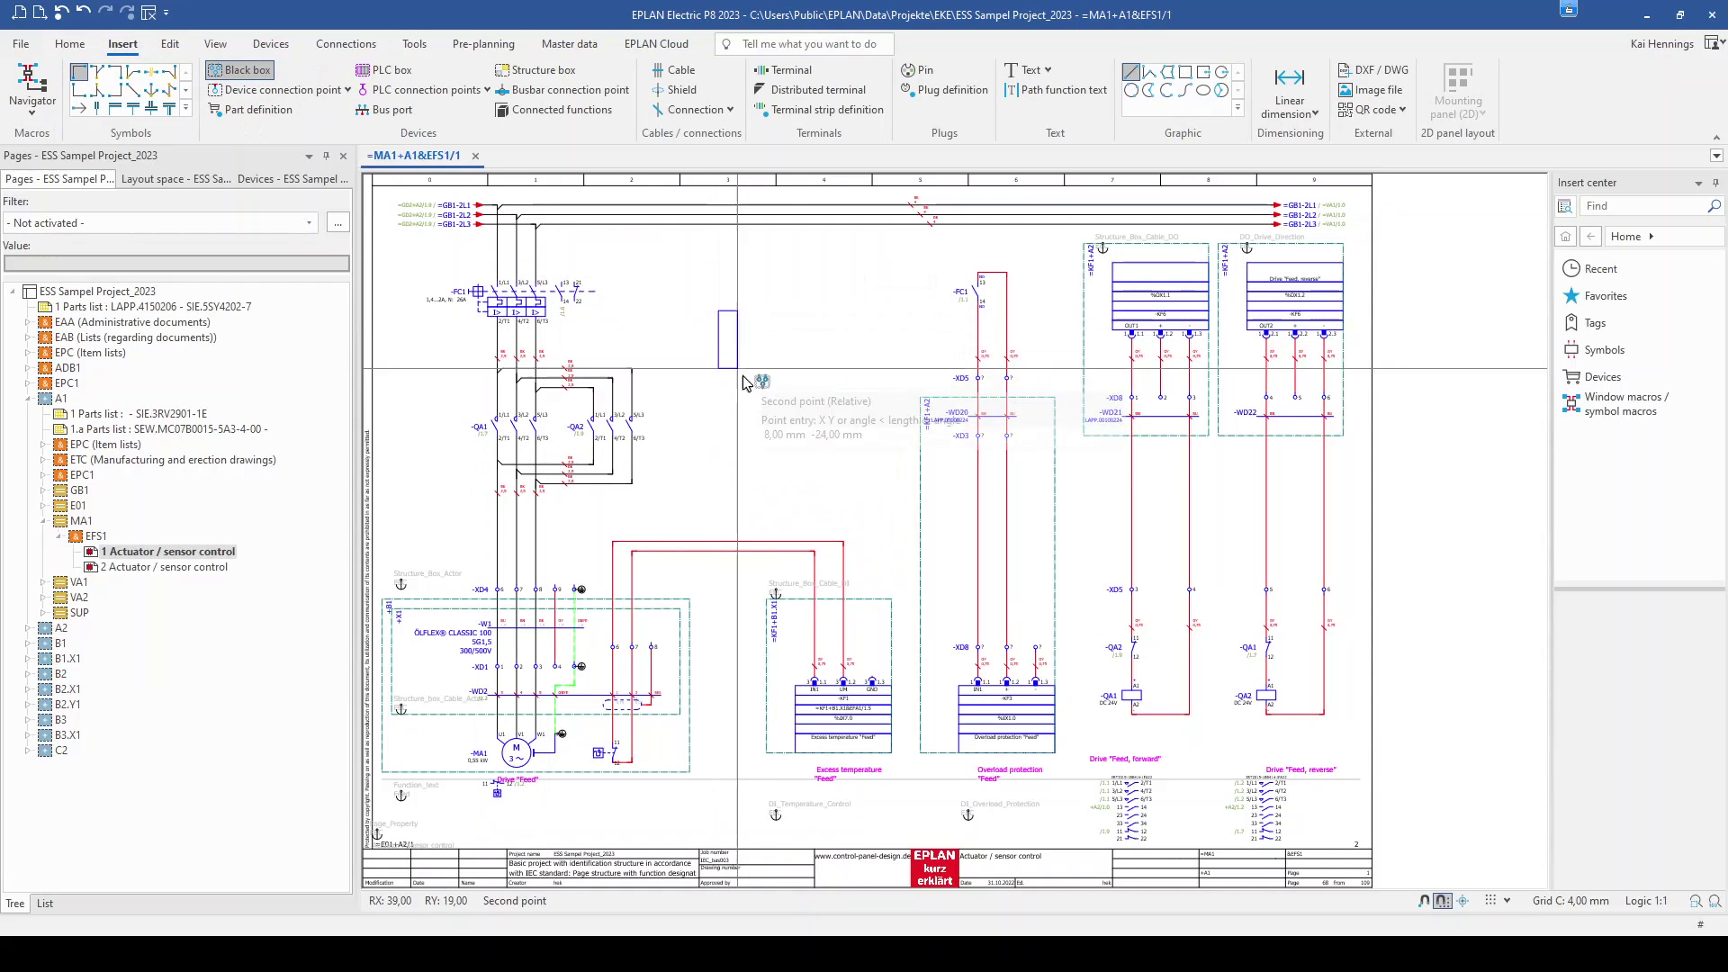
pyautogui.click(862, 396)
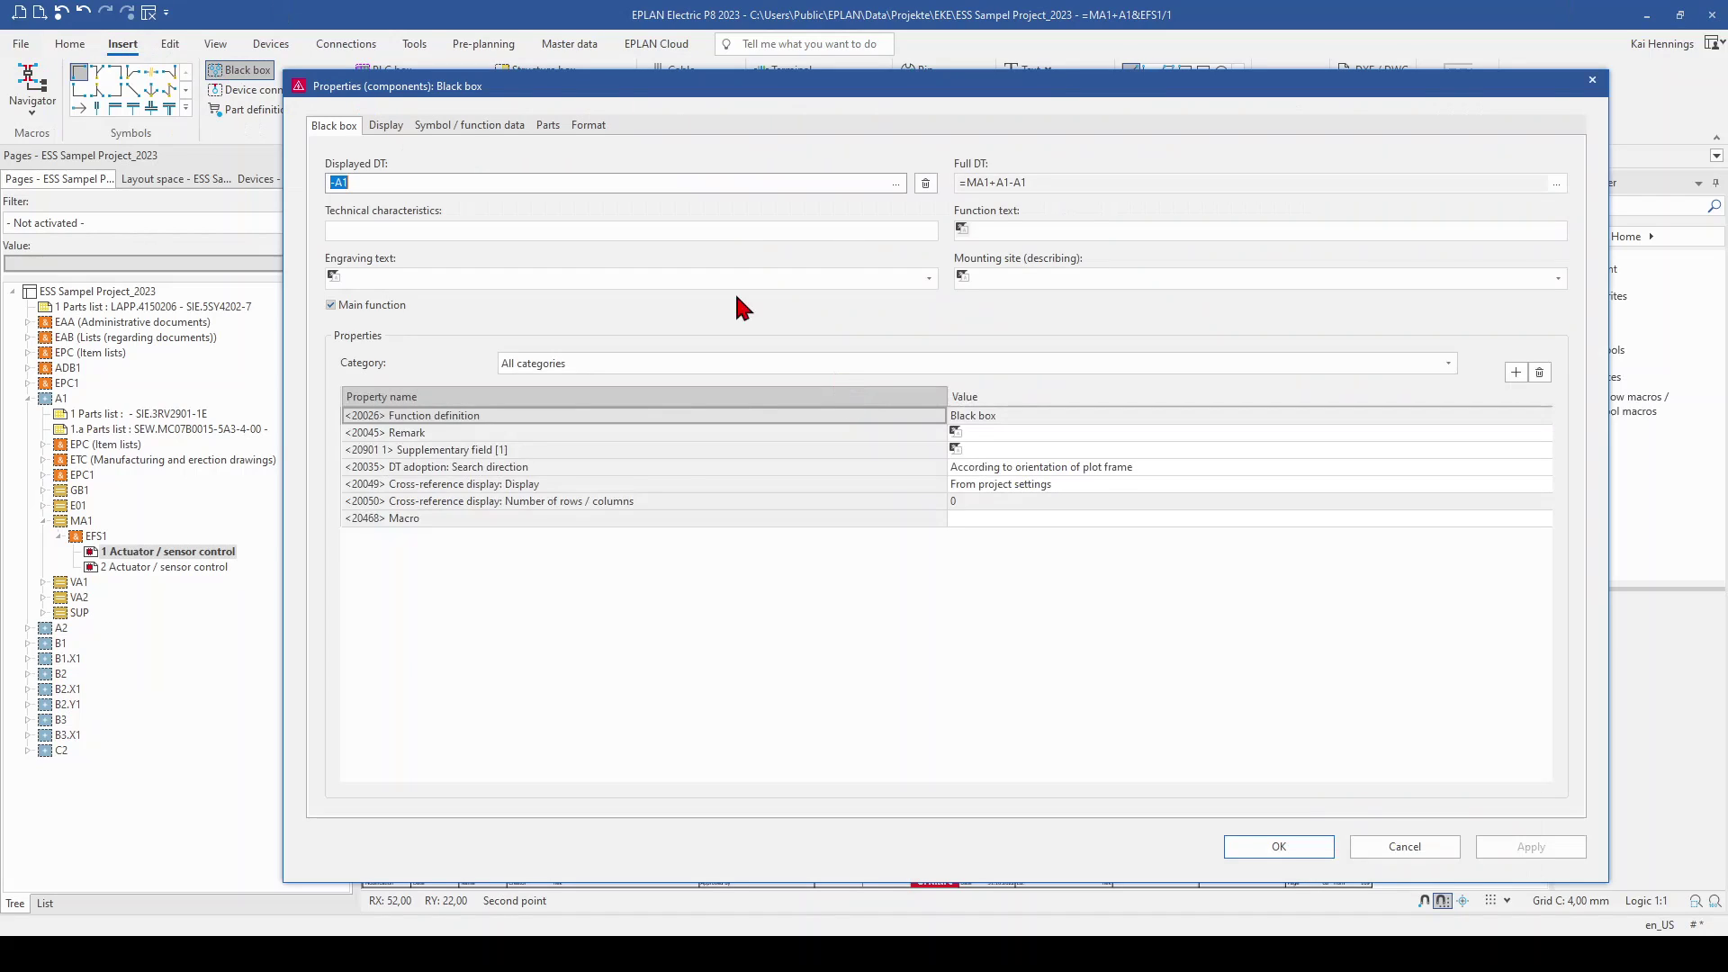
# - Open part selection for the black box, check the ERP number of PXC.1201511 in the Berlin collection, and leave without assigning a part
pyautogui.click(546, 126)
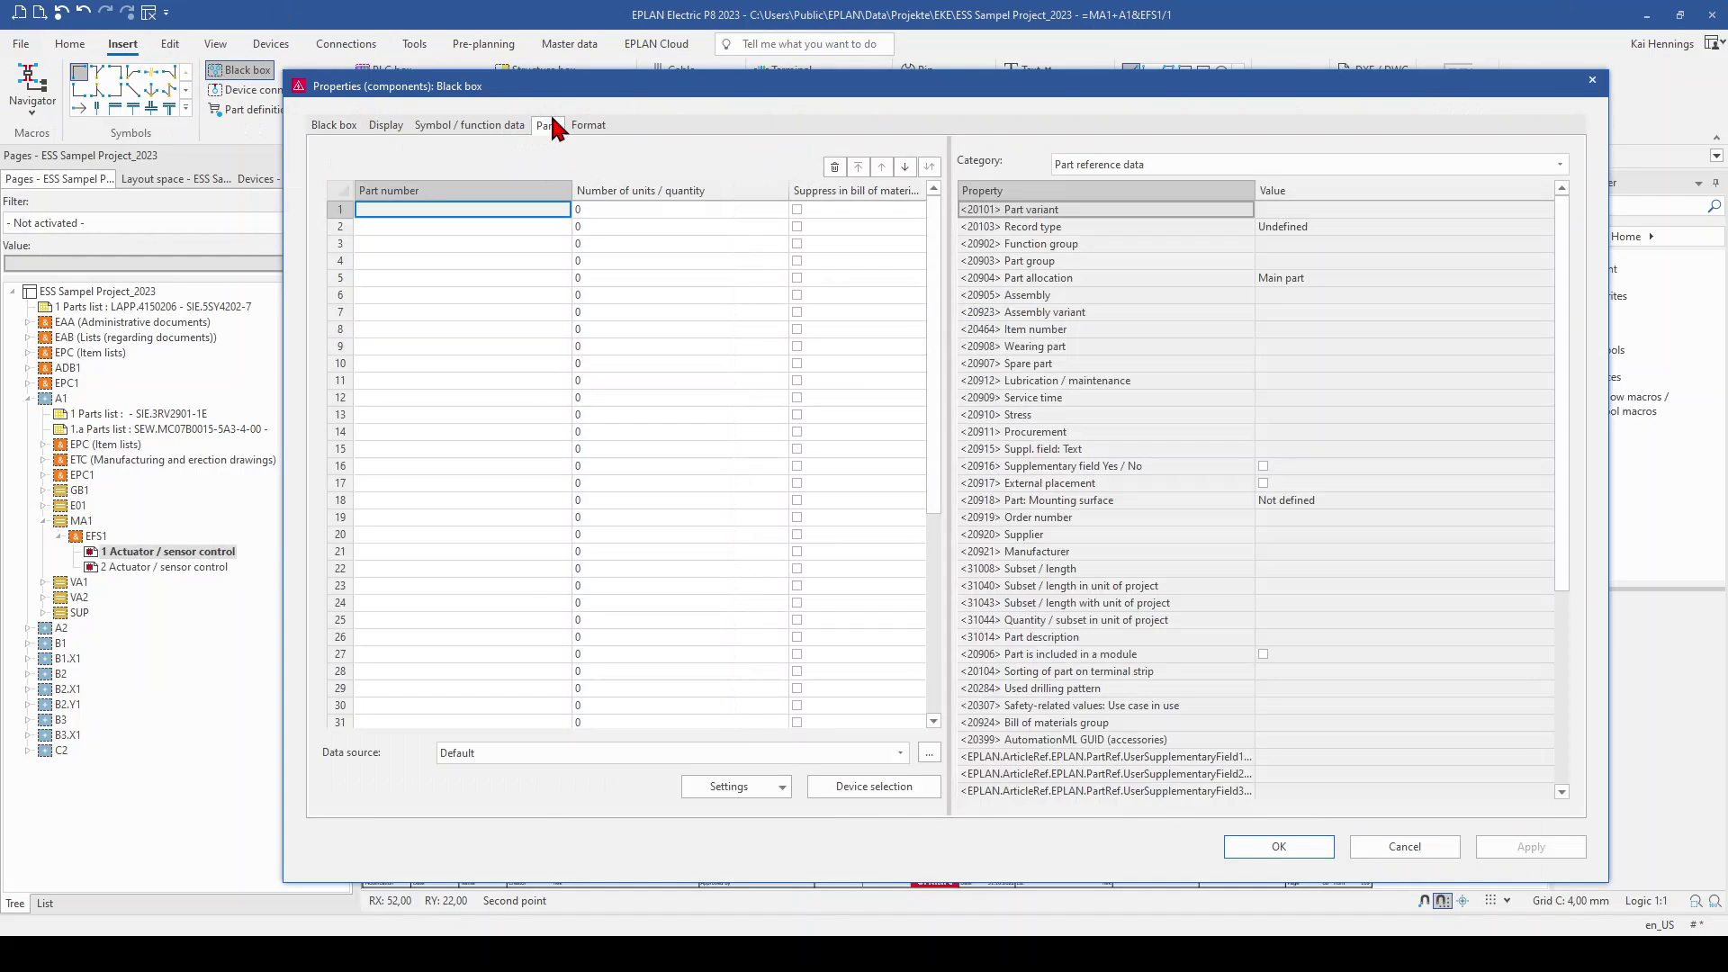
pyautogui.click(562, 209)
pyautogui.click(222, 141)
pyautogui.click(269, 155)
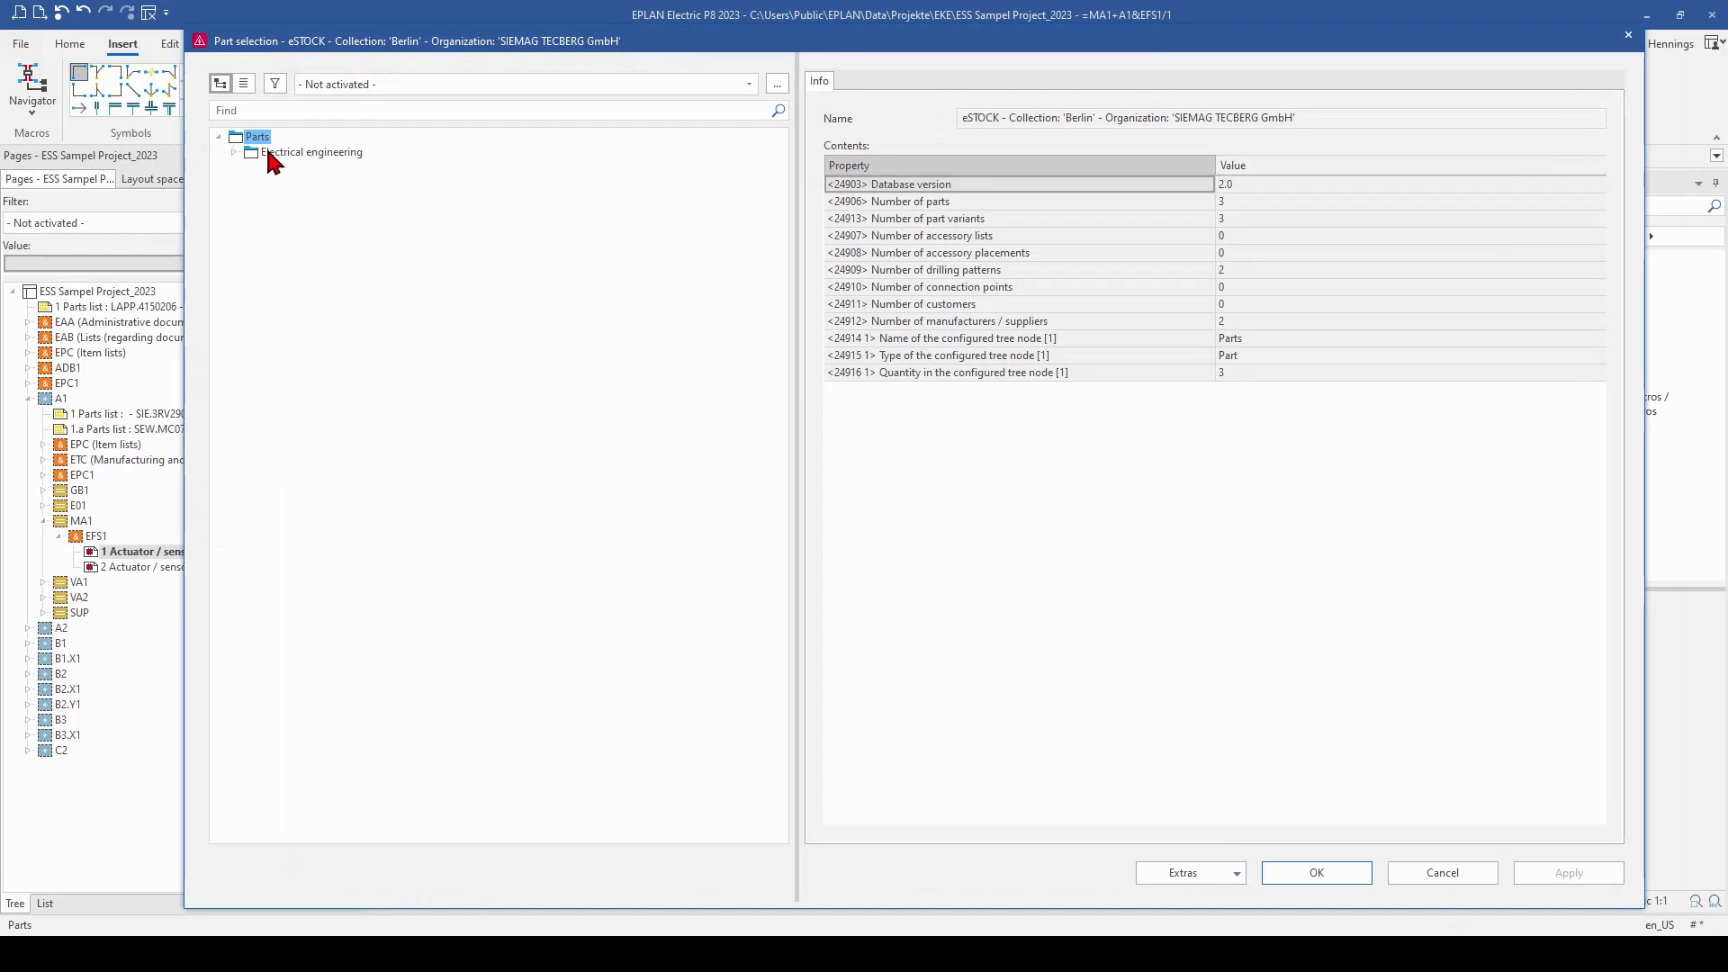
pyautogui.doubleClick(273, 160)
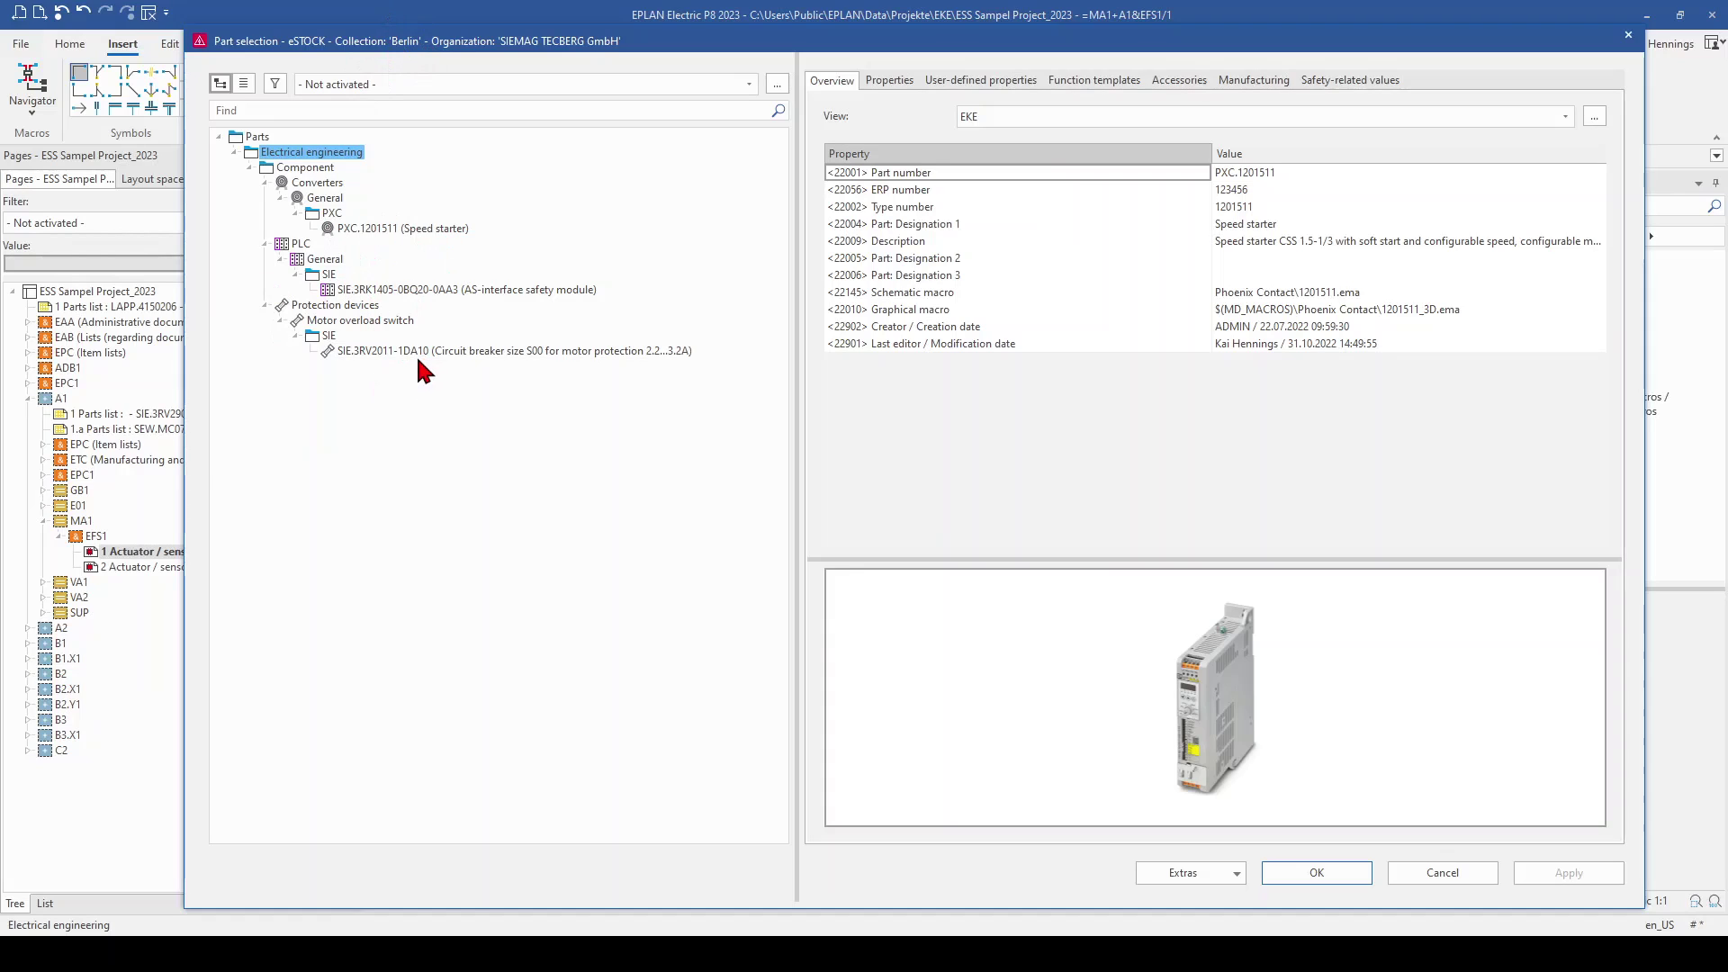
pyautogui.click(396, 230)
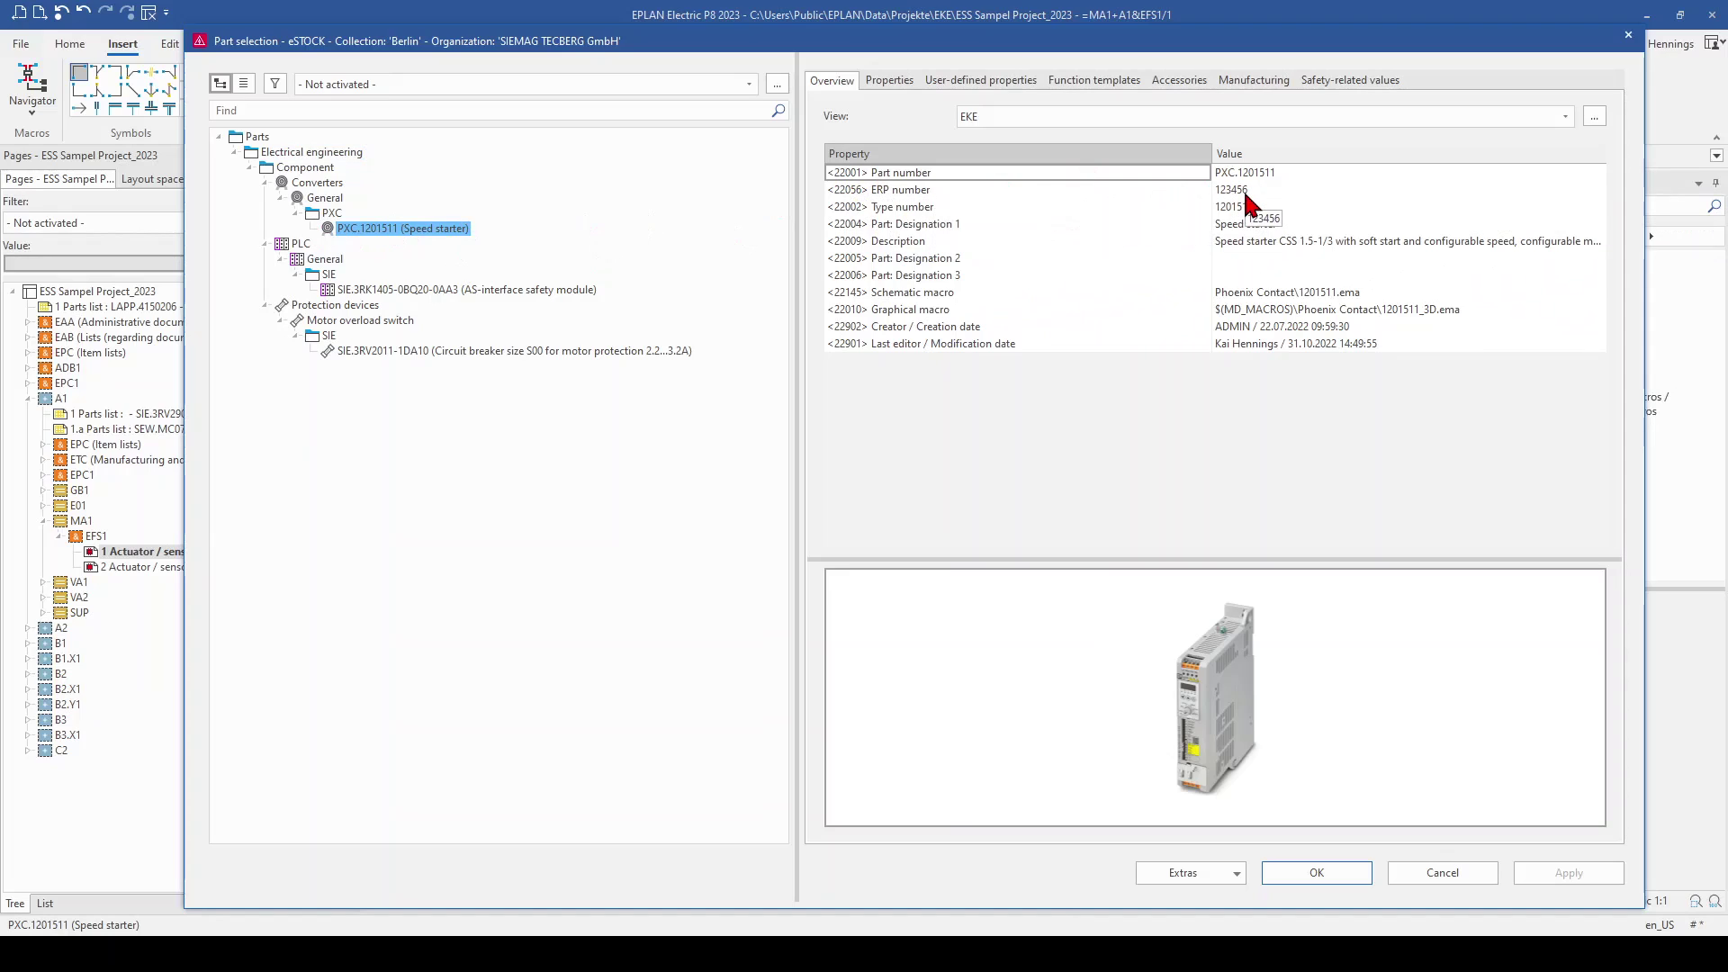
pyautogui.press('Escape')
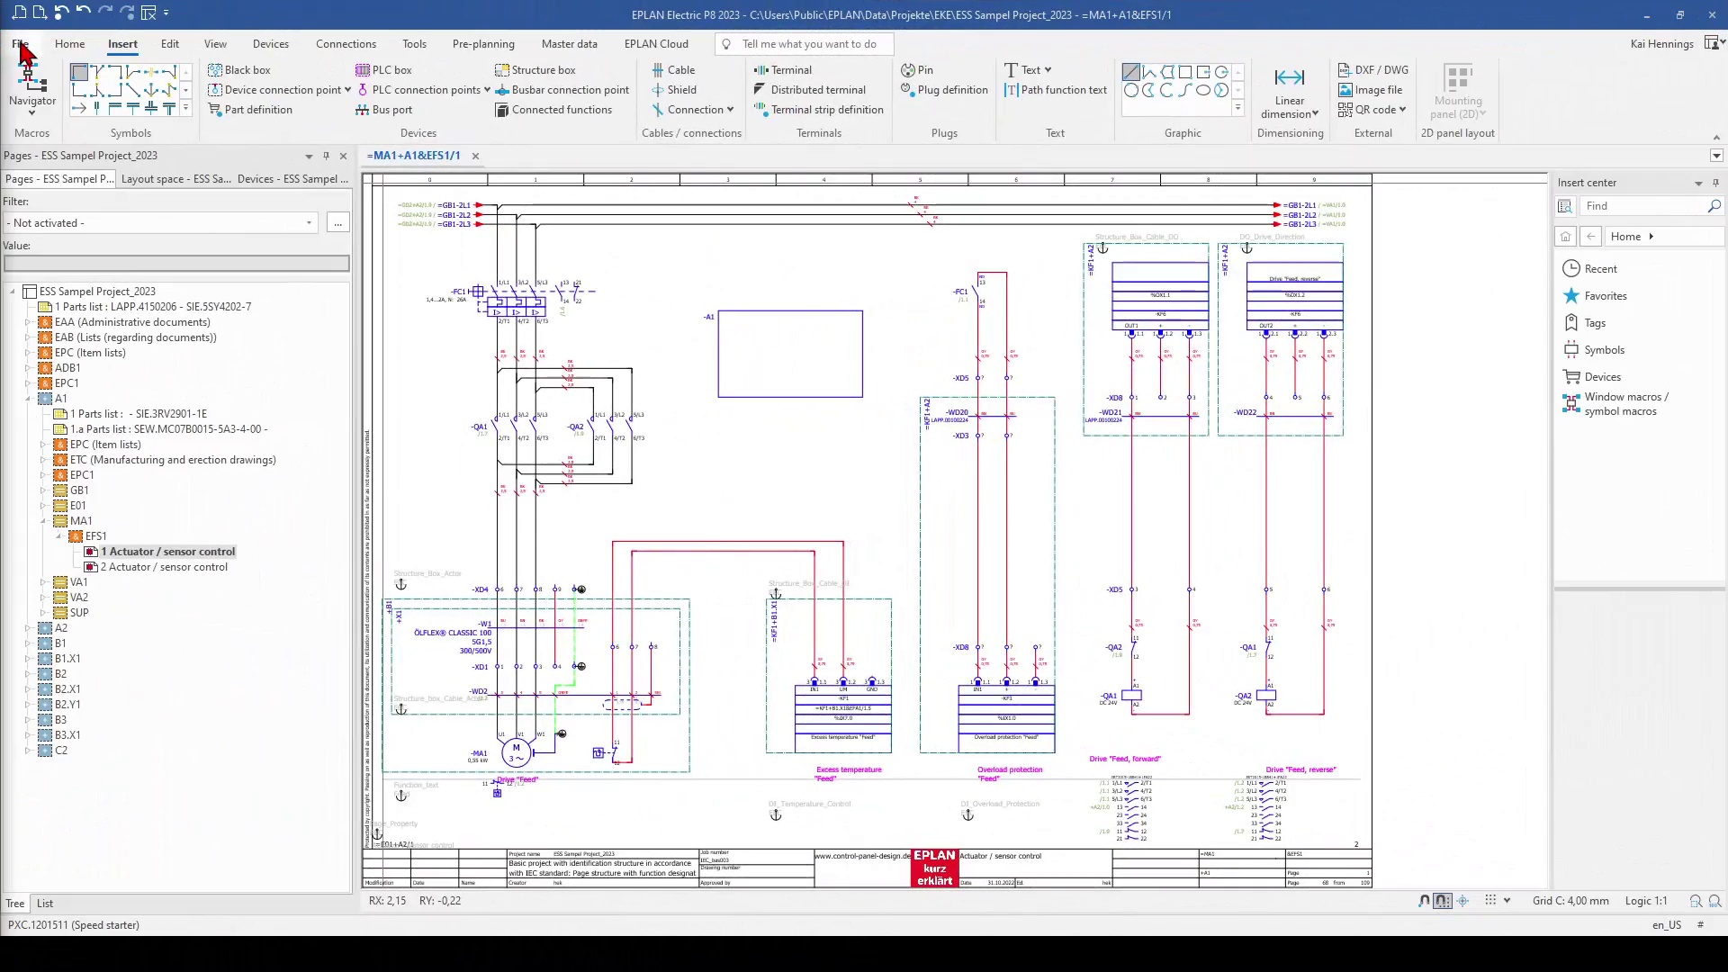
# - Set the database source in the parts settings back to the local EPLAN database
pyautogui.click(20, 27)
pyautogui.click(112, 541)
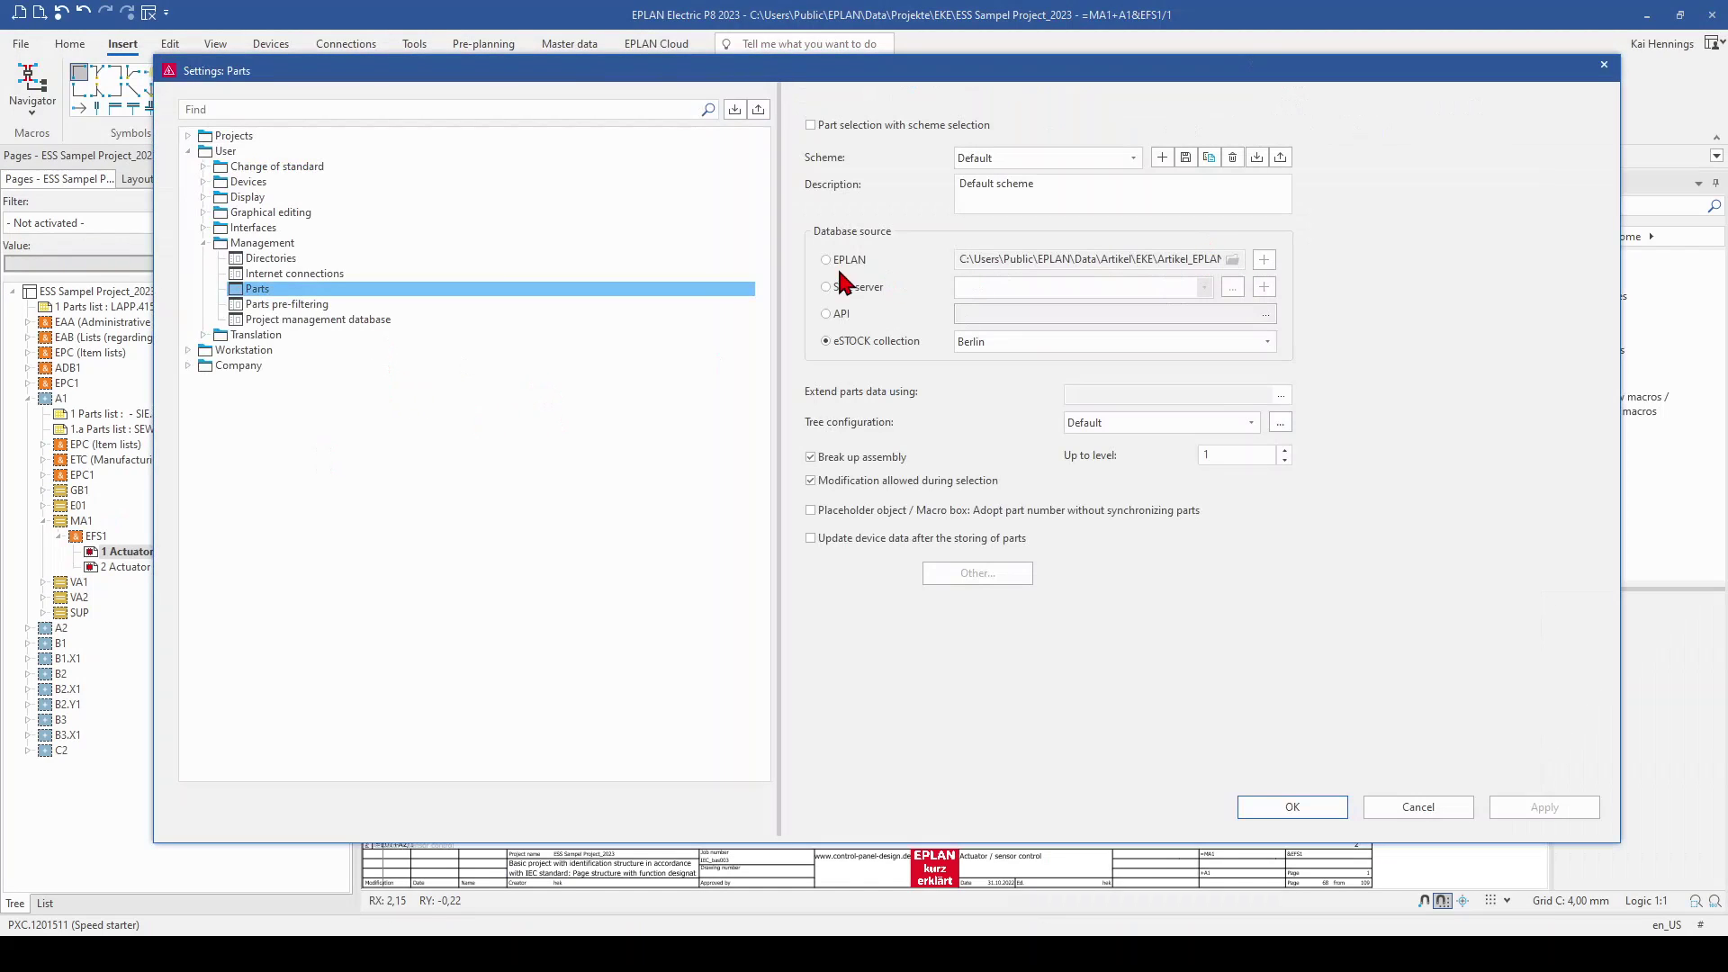
pyautogui.click(839, 261)
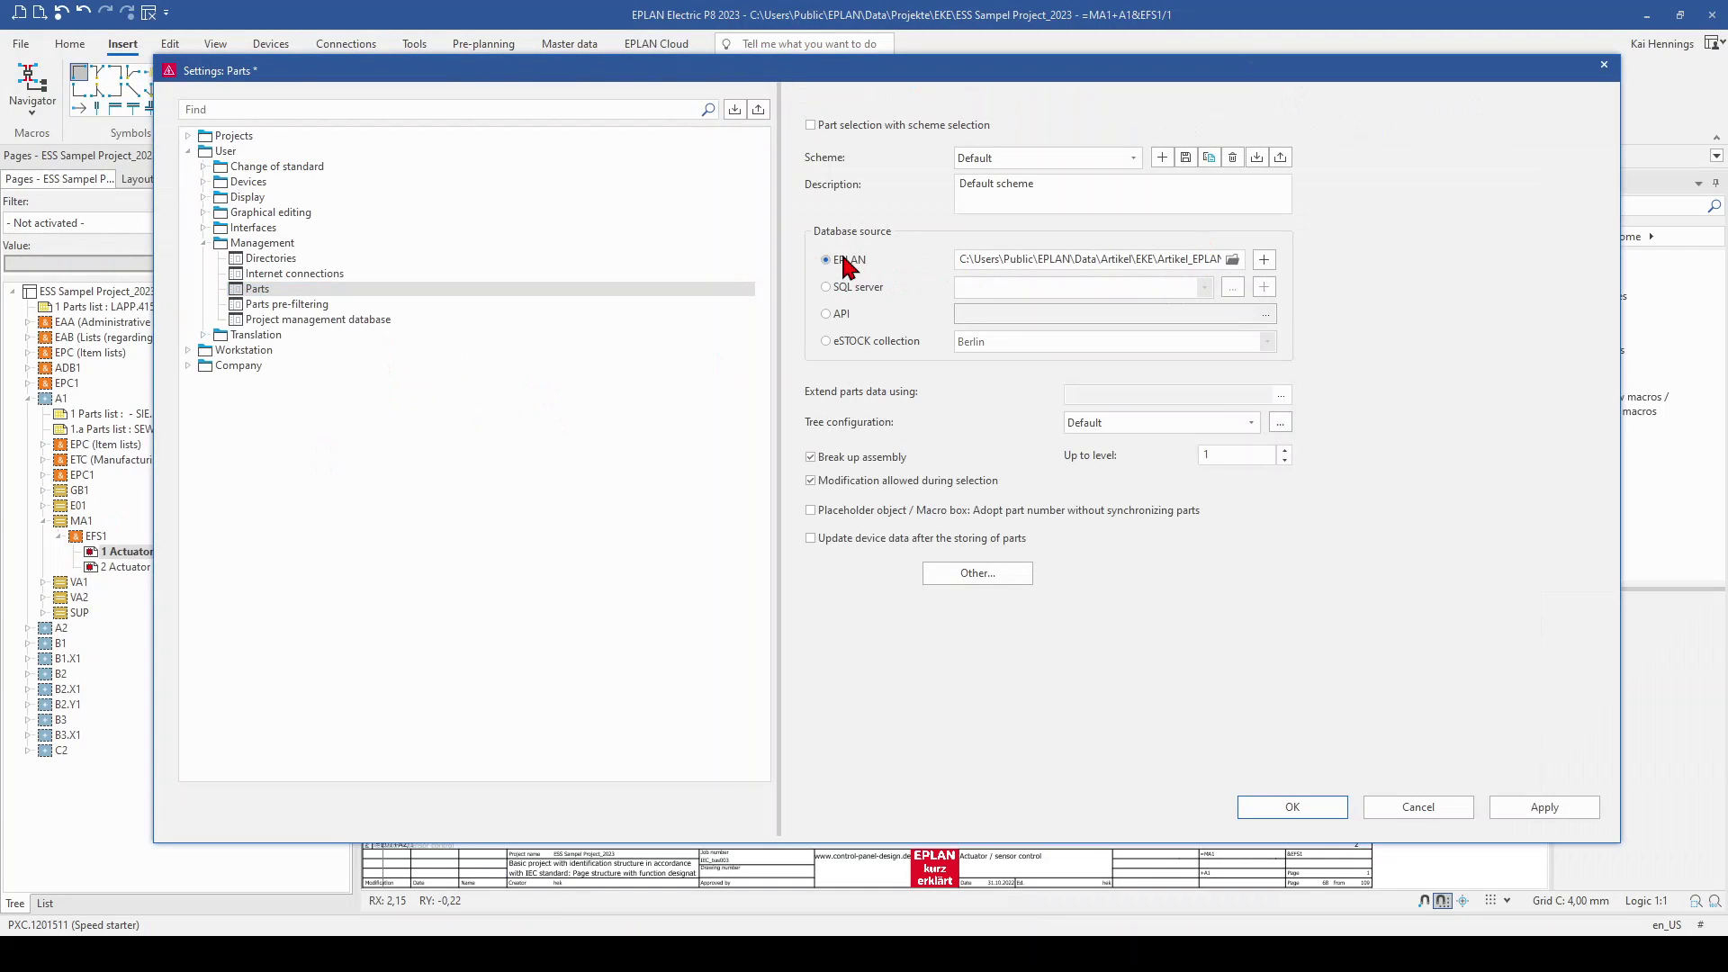
pyautogui.click(1301, 806)
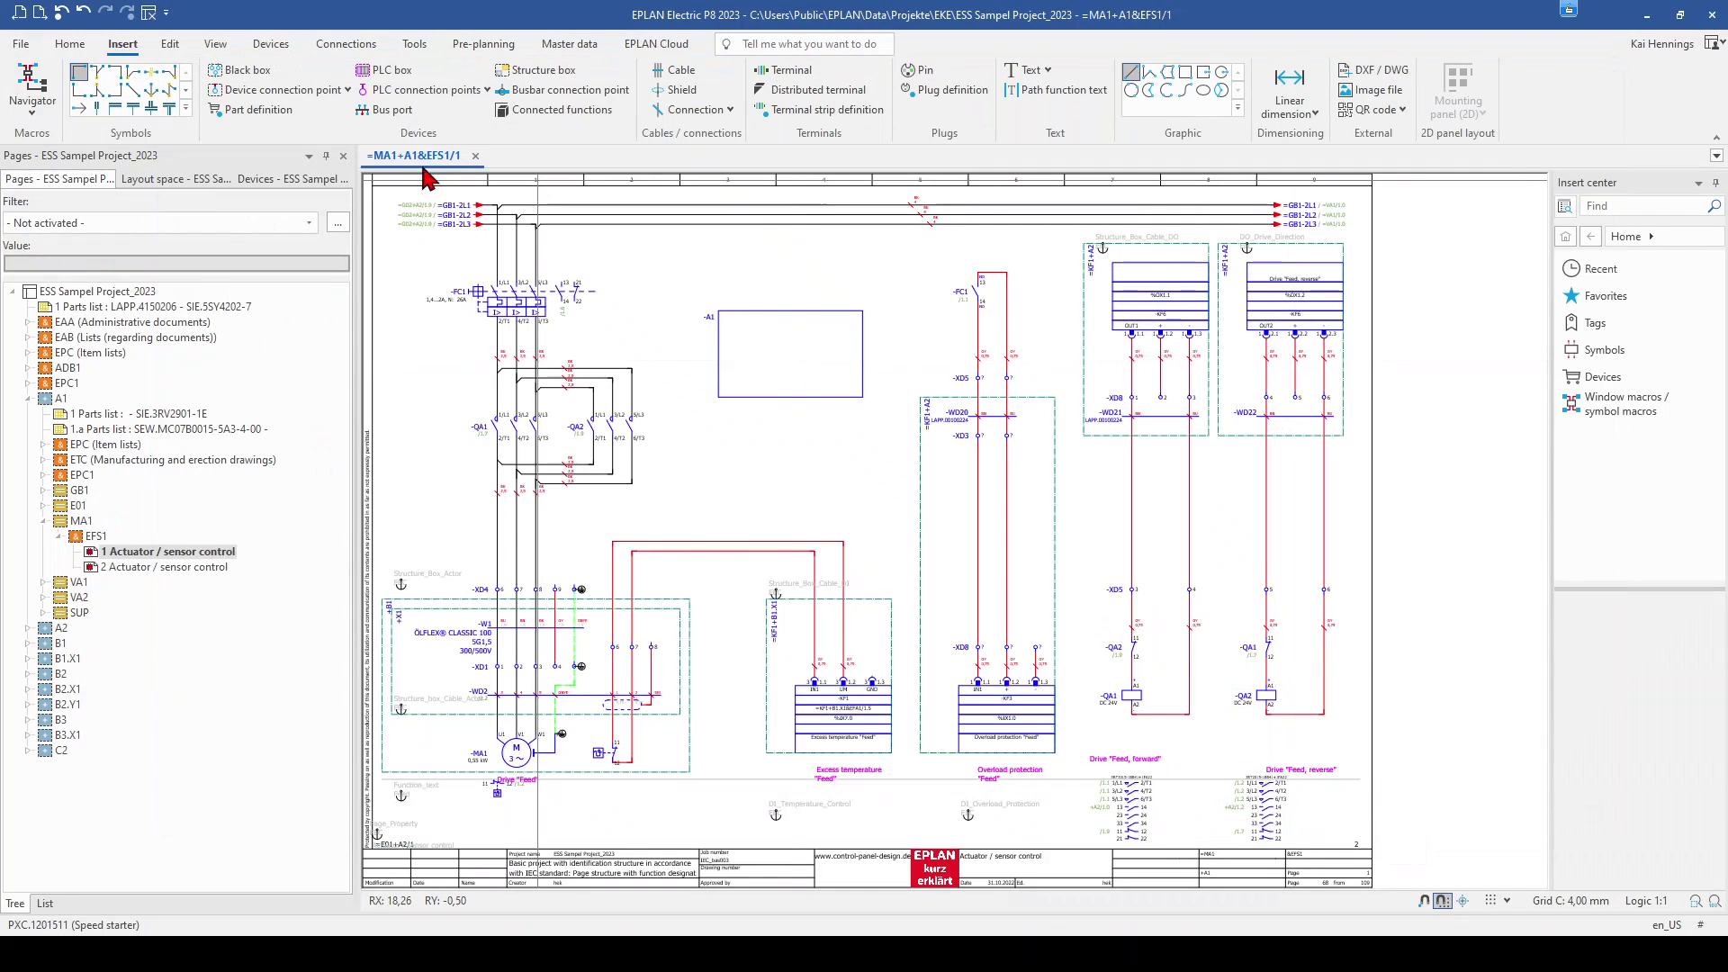
# - Open parts management and select the LAPP cable LAPP.0010036 among the general cables of the electrical engineering components
pyautogui.click(570, 43)
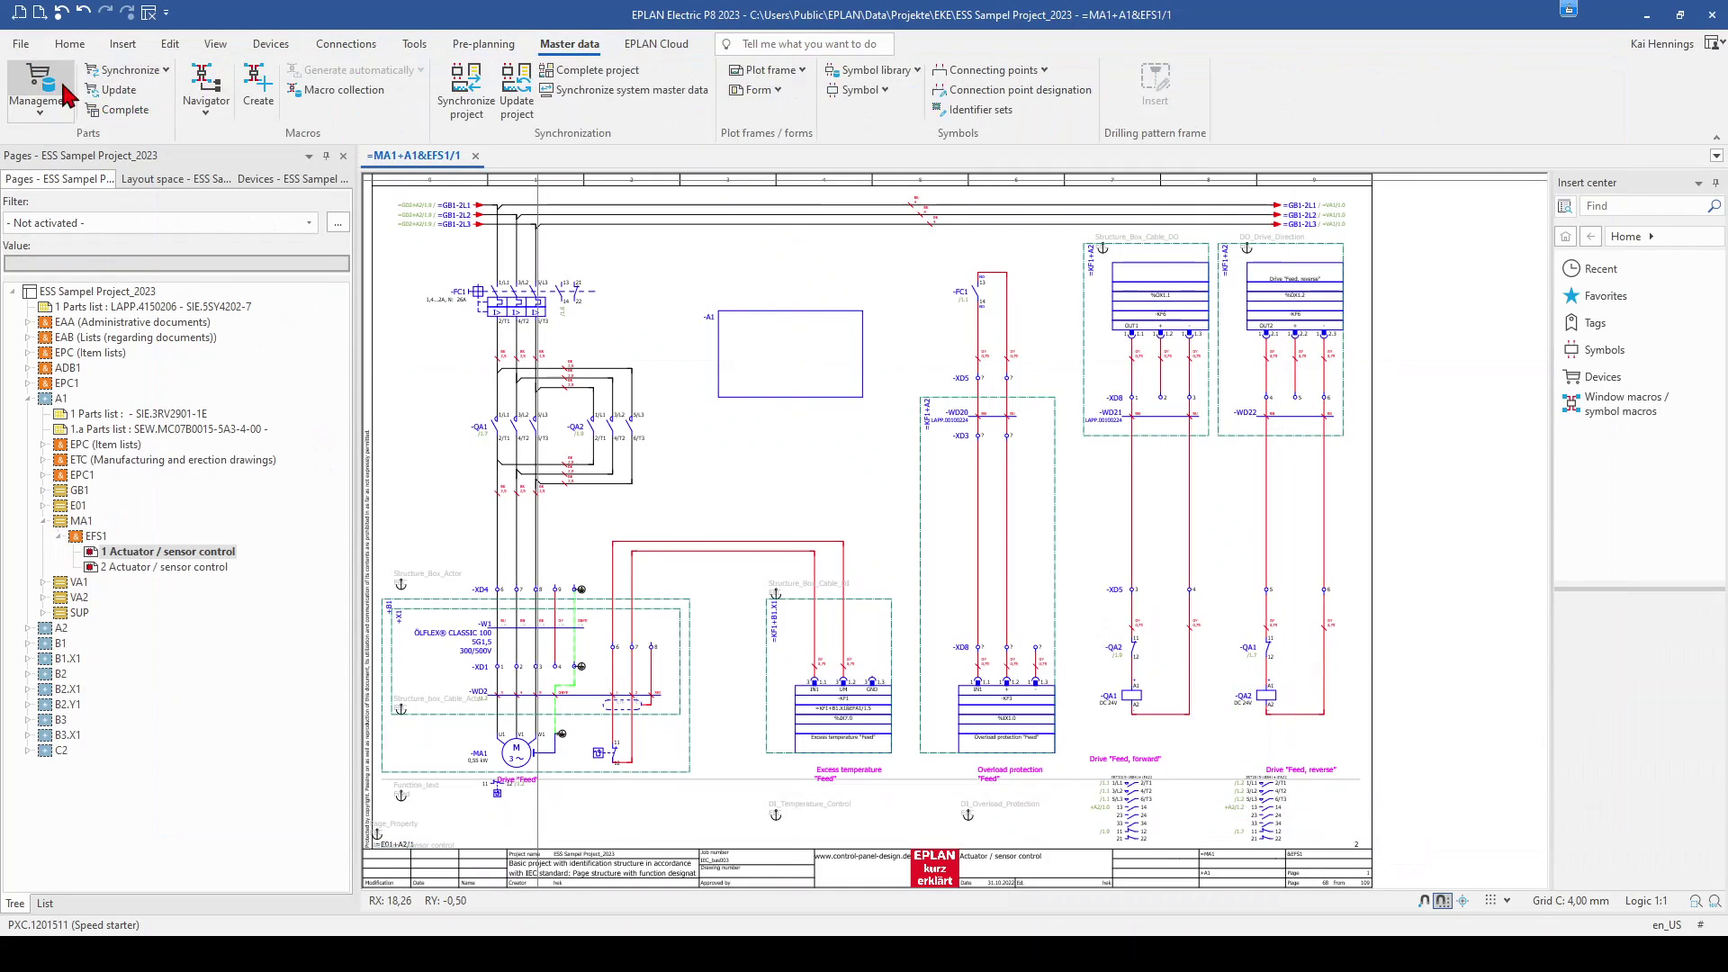
pyautogui.click(34, 79)
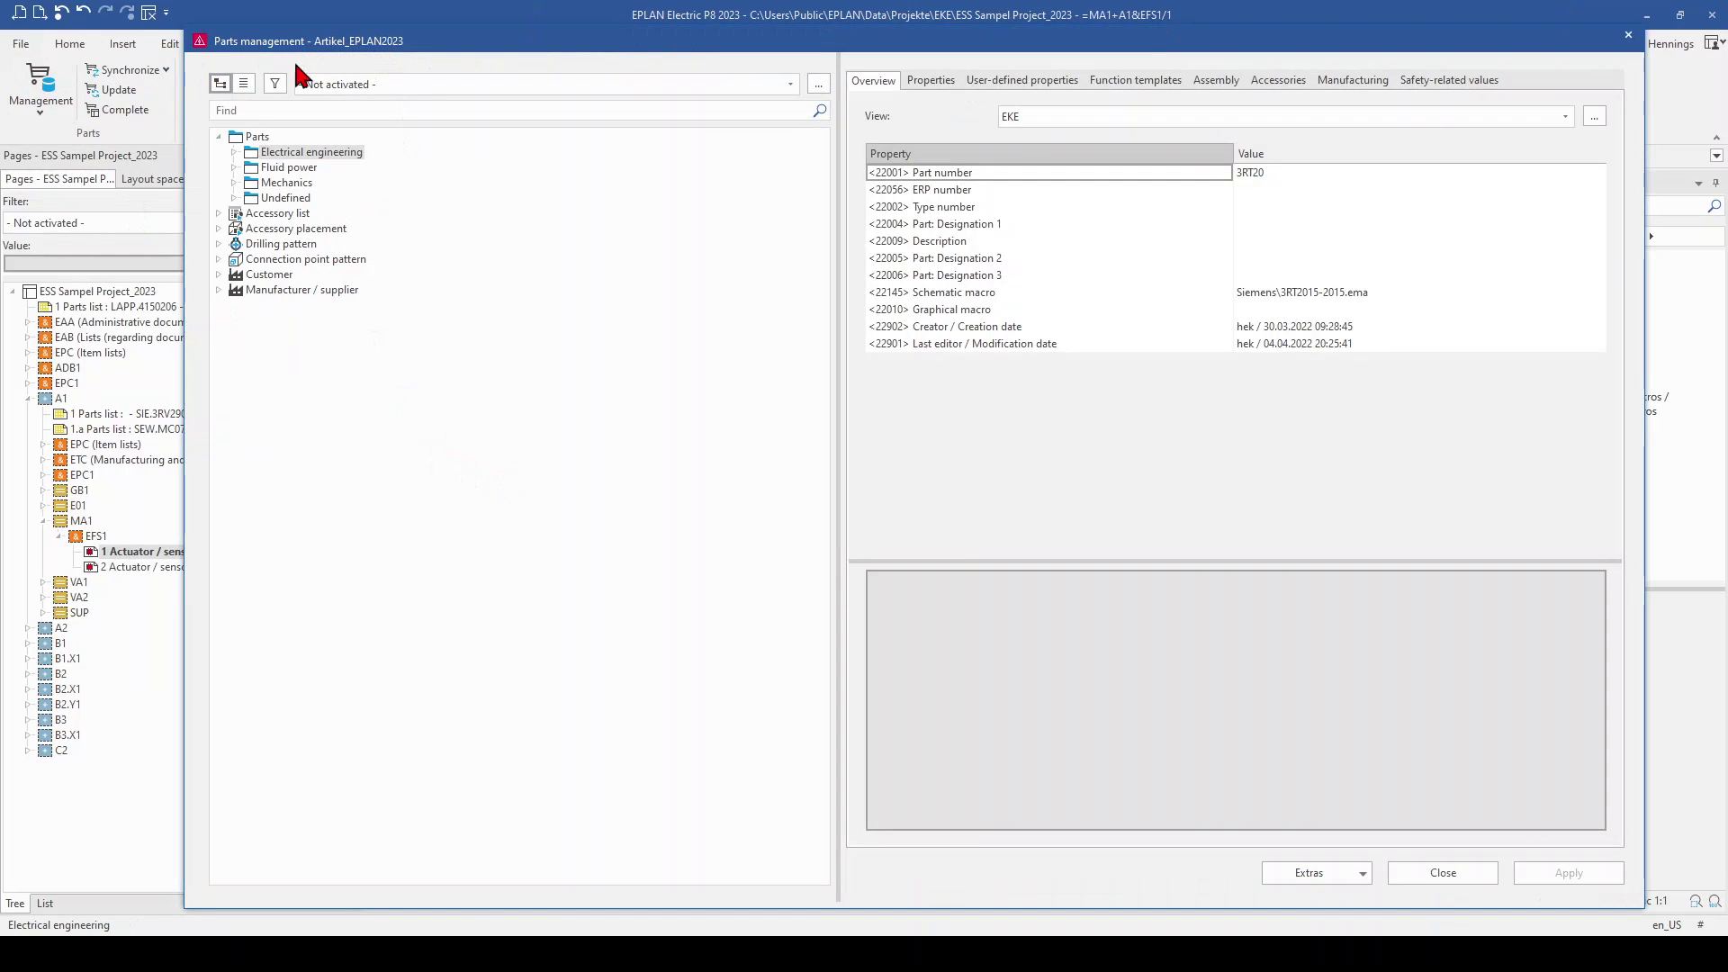
pyautogui.click(234, 153)
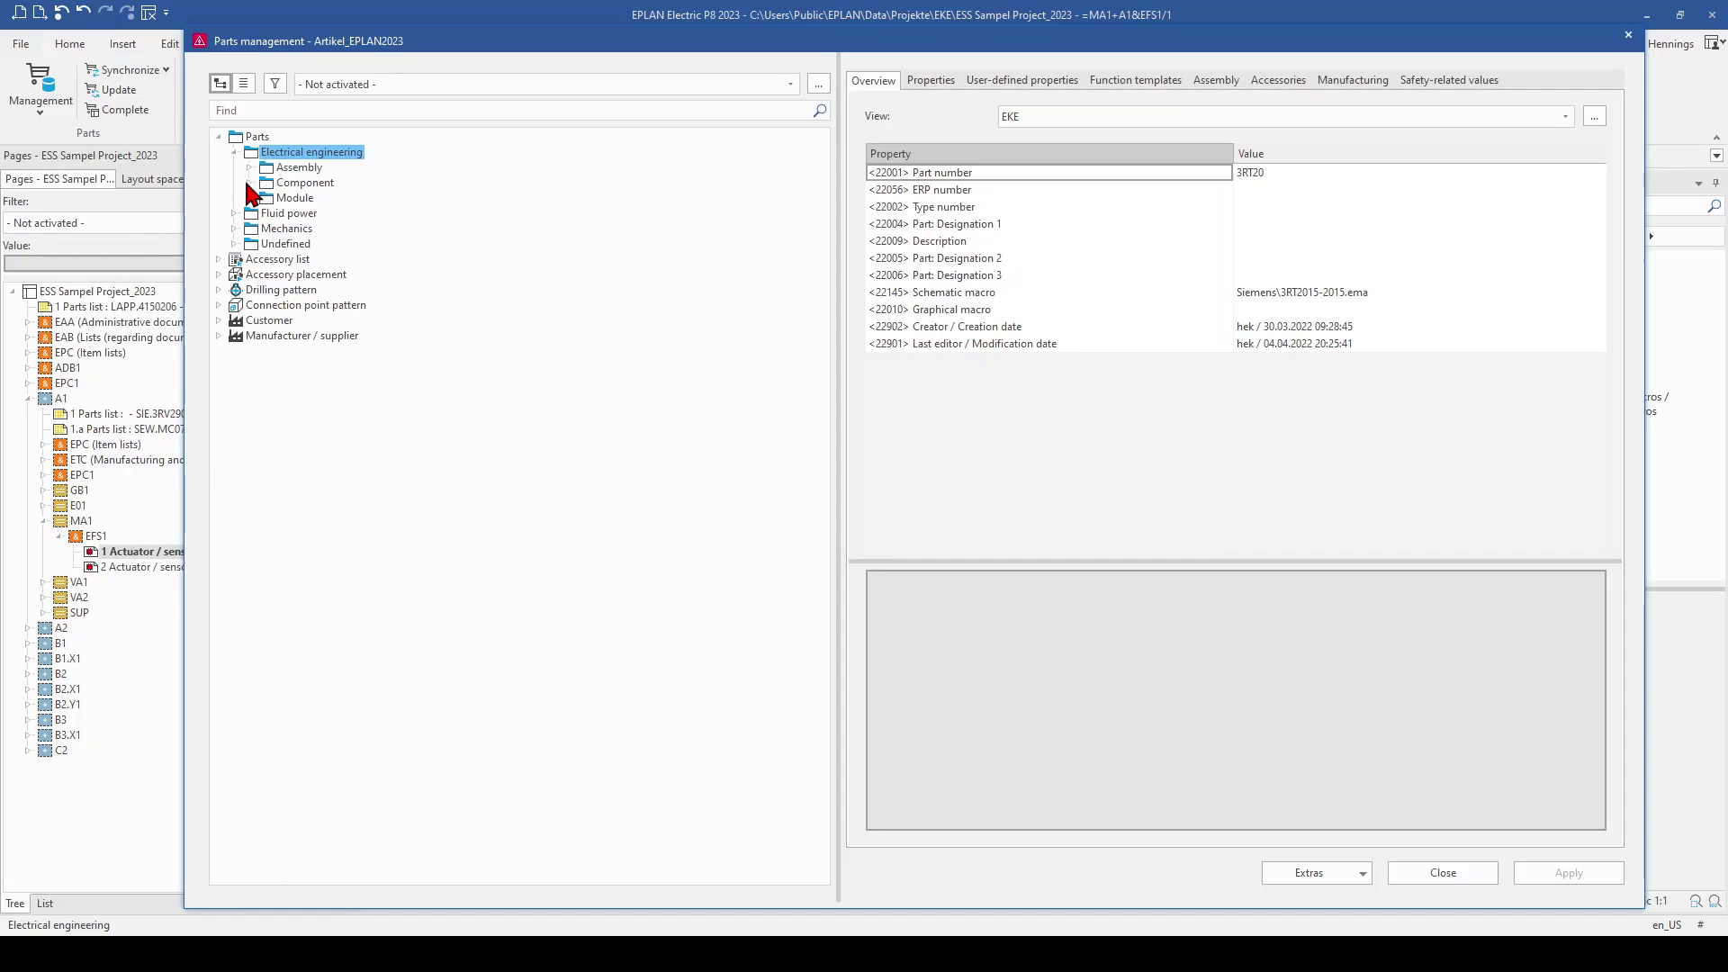
pyautogui.doubleClick(254, 184)
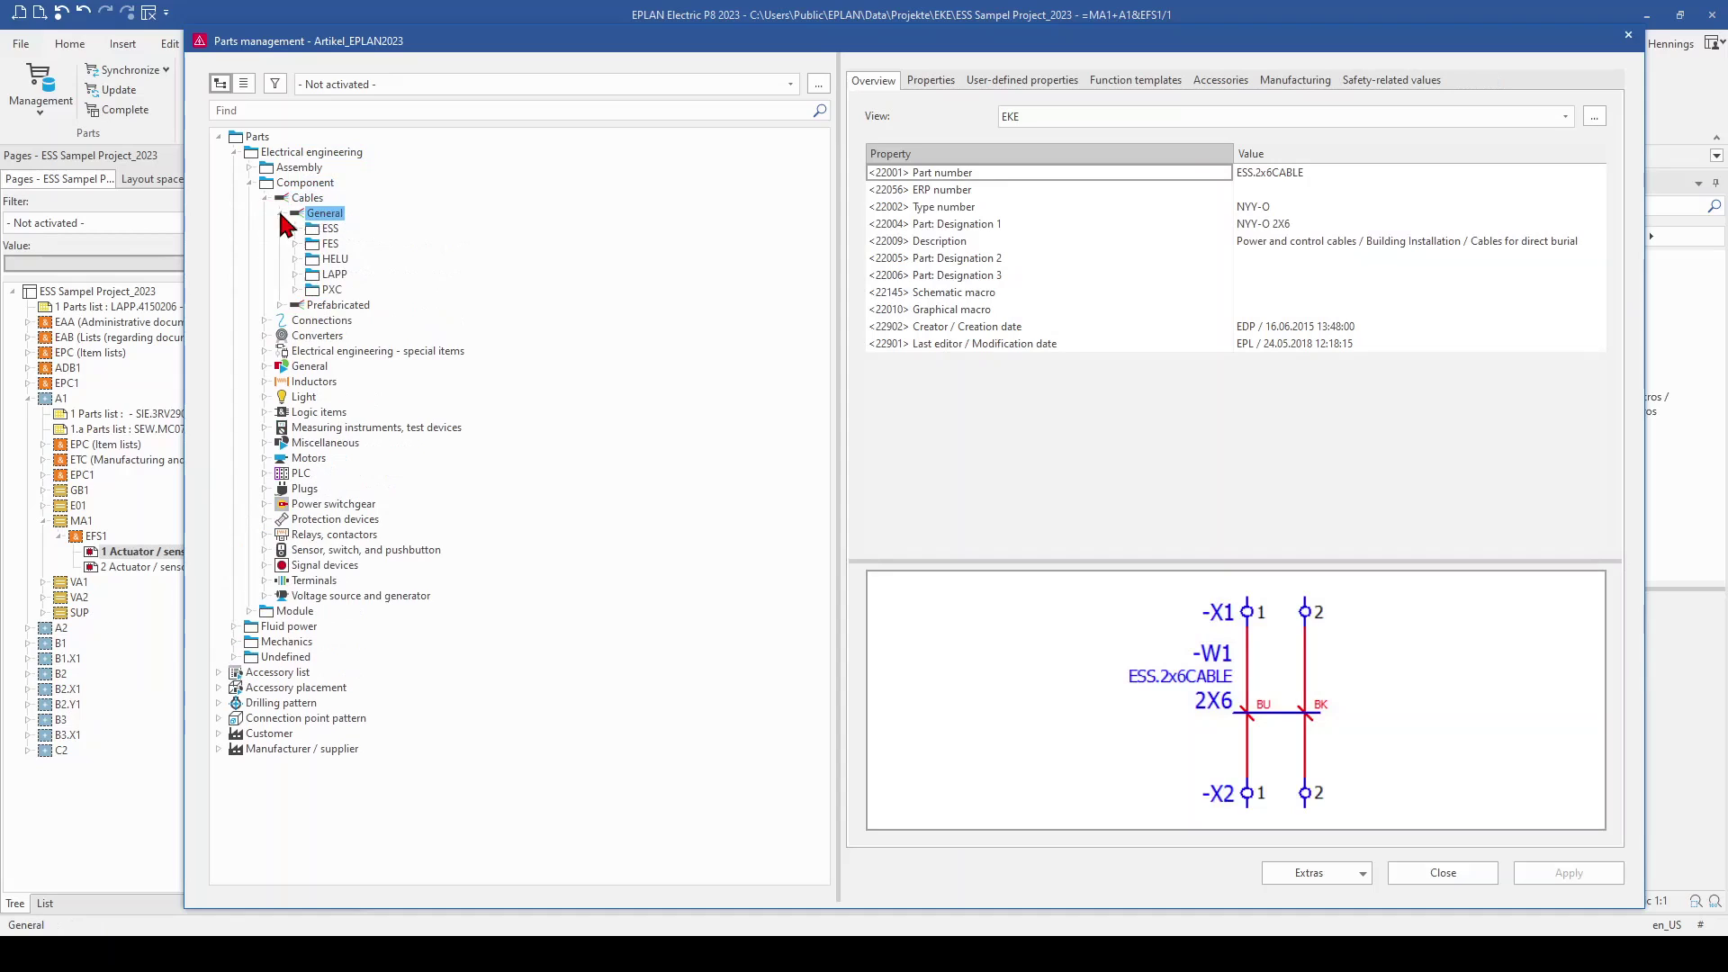
pyautogui.click(296, 274)
pyautogui.click(460, 290)
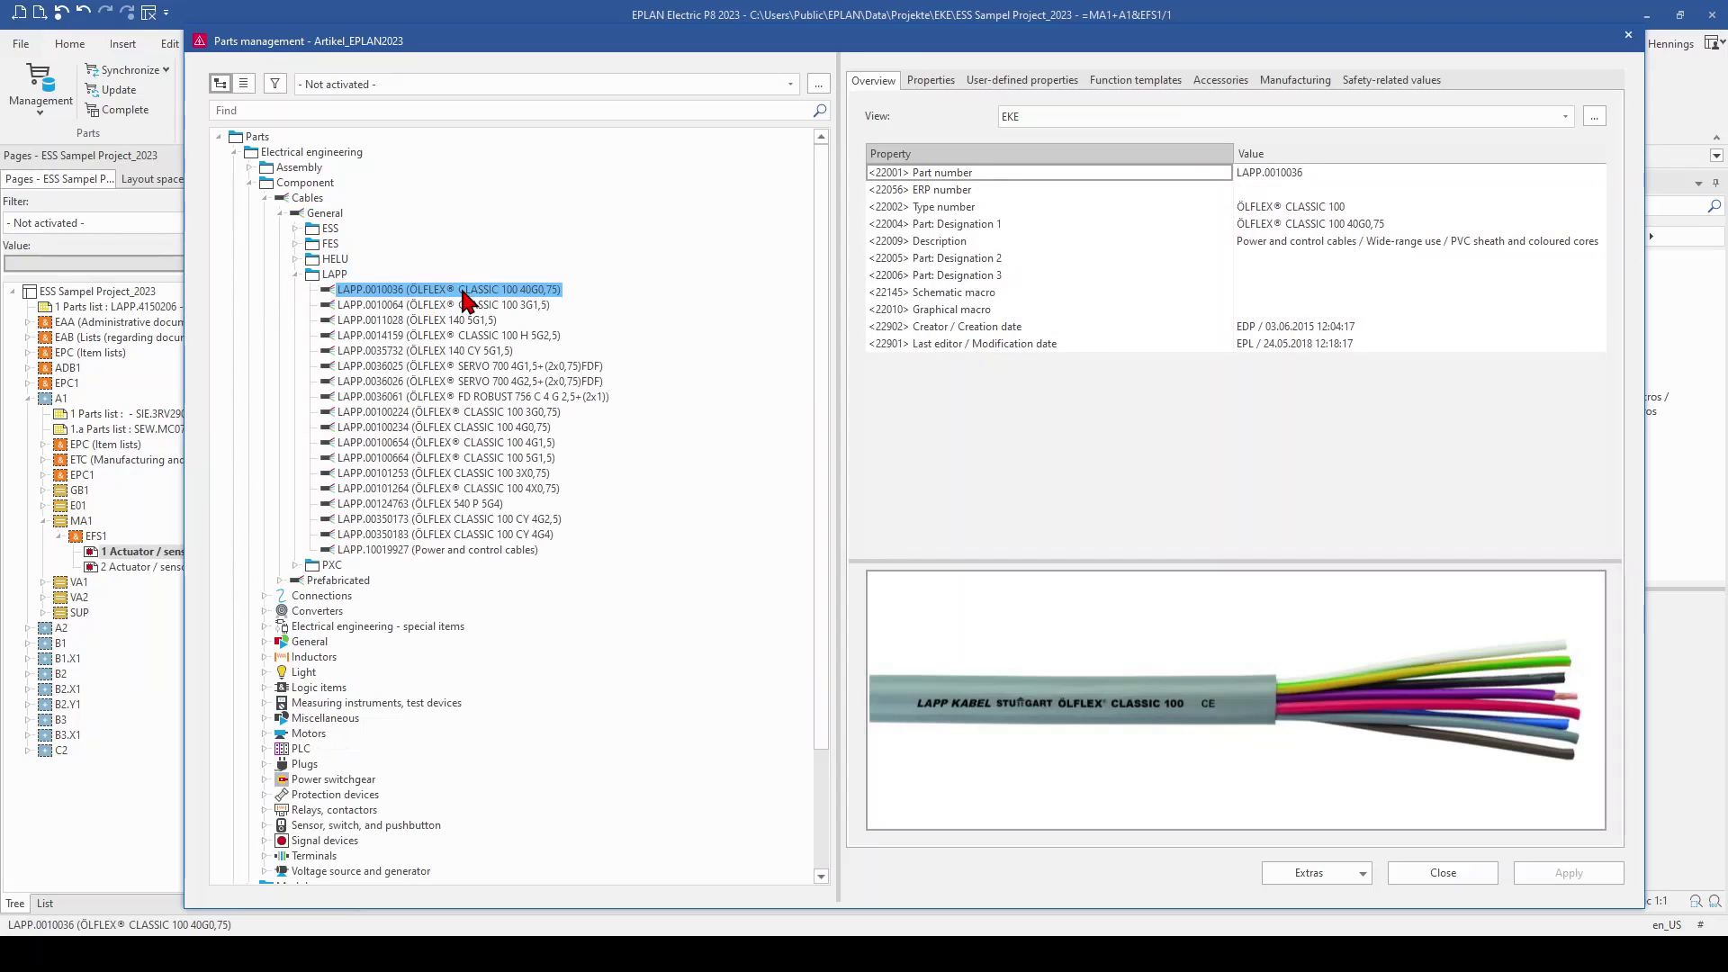
# - Upload LAPP.0010036 to eSTOCK using the Parts target, after checking the new and existing collection options
pyautogui.rightClick(462, 291)
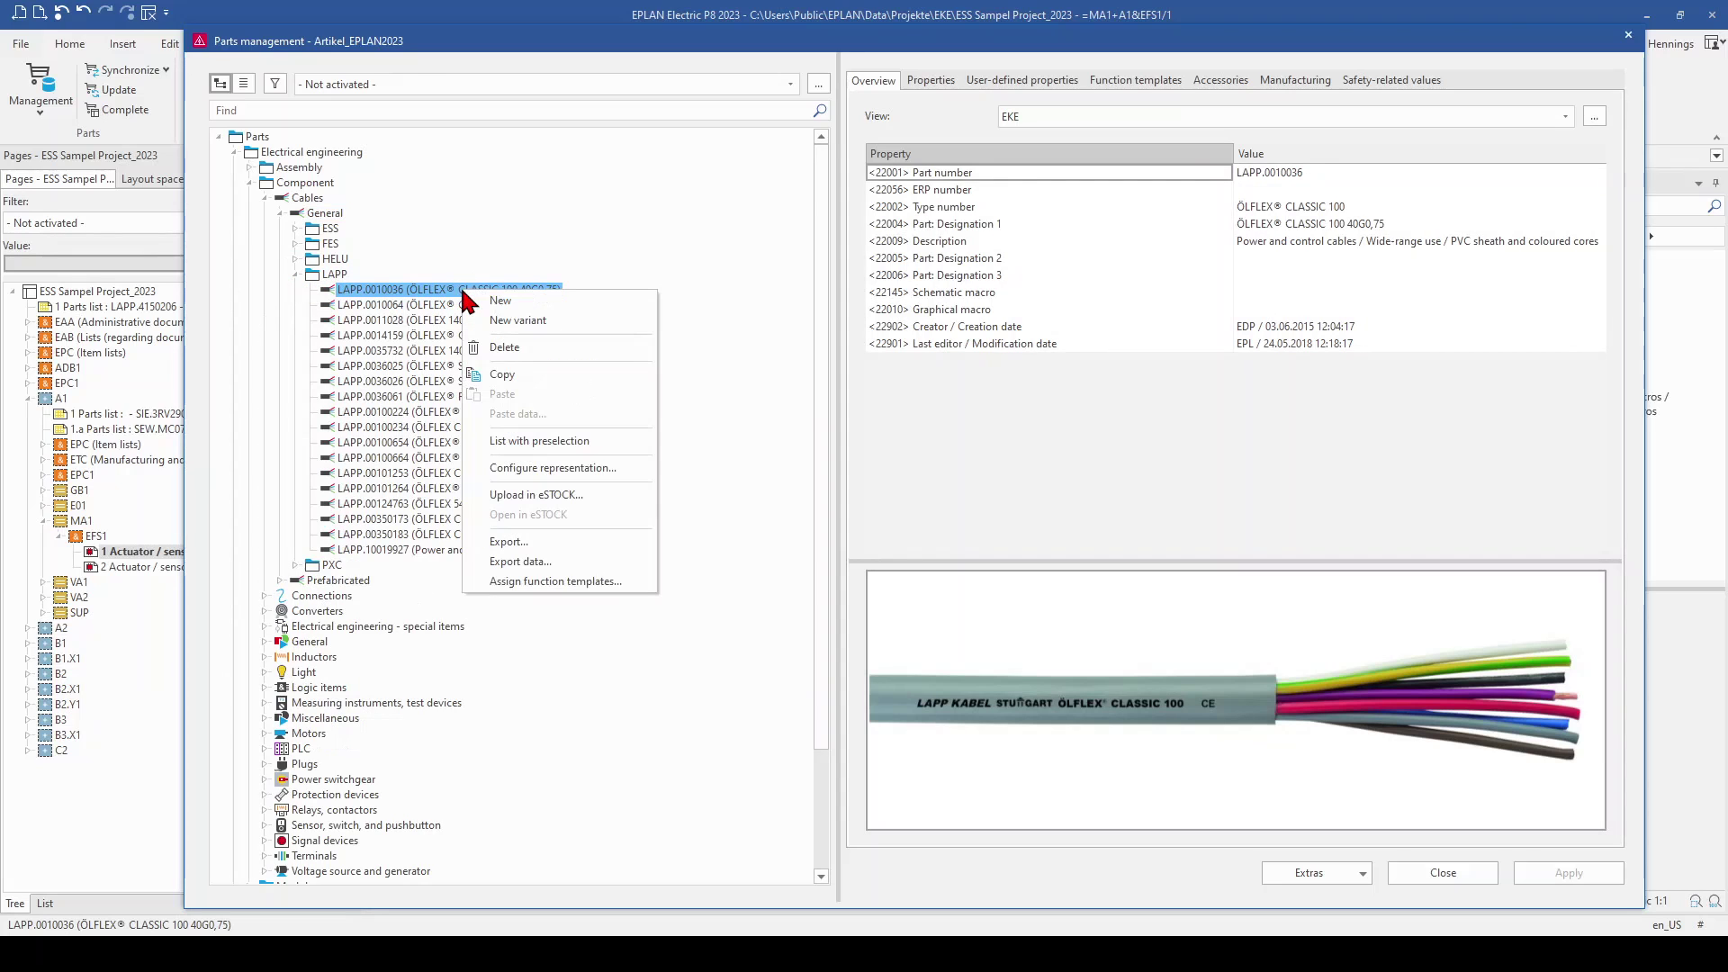
pyautogui.click(531, 495)
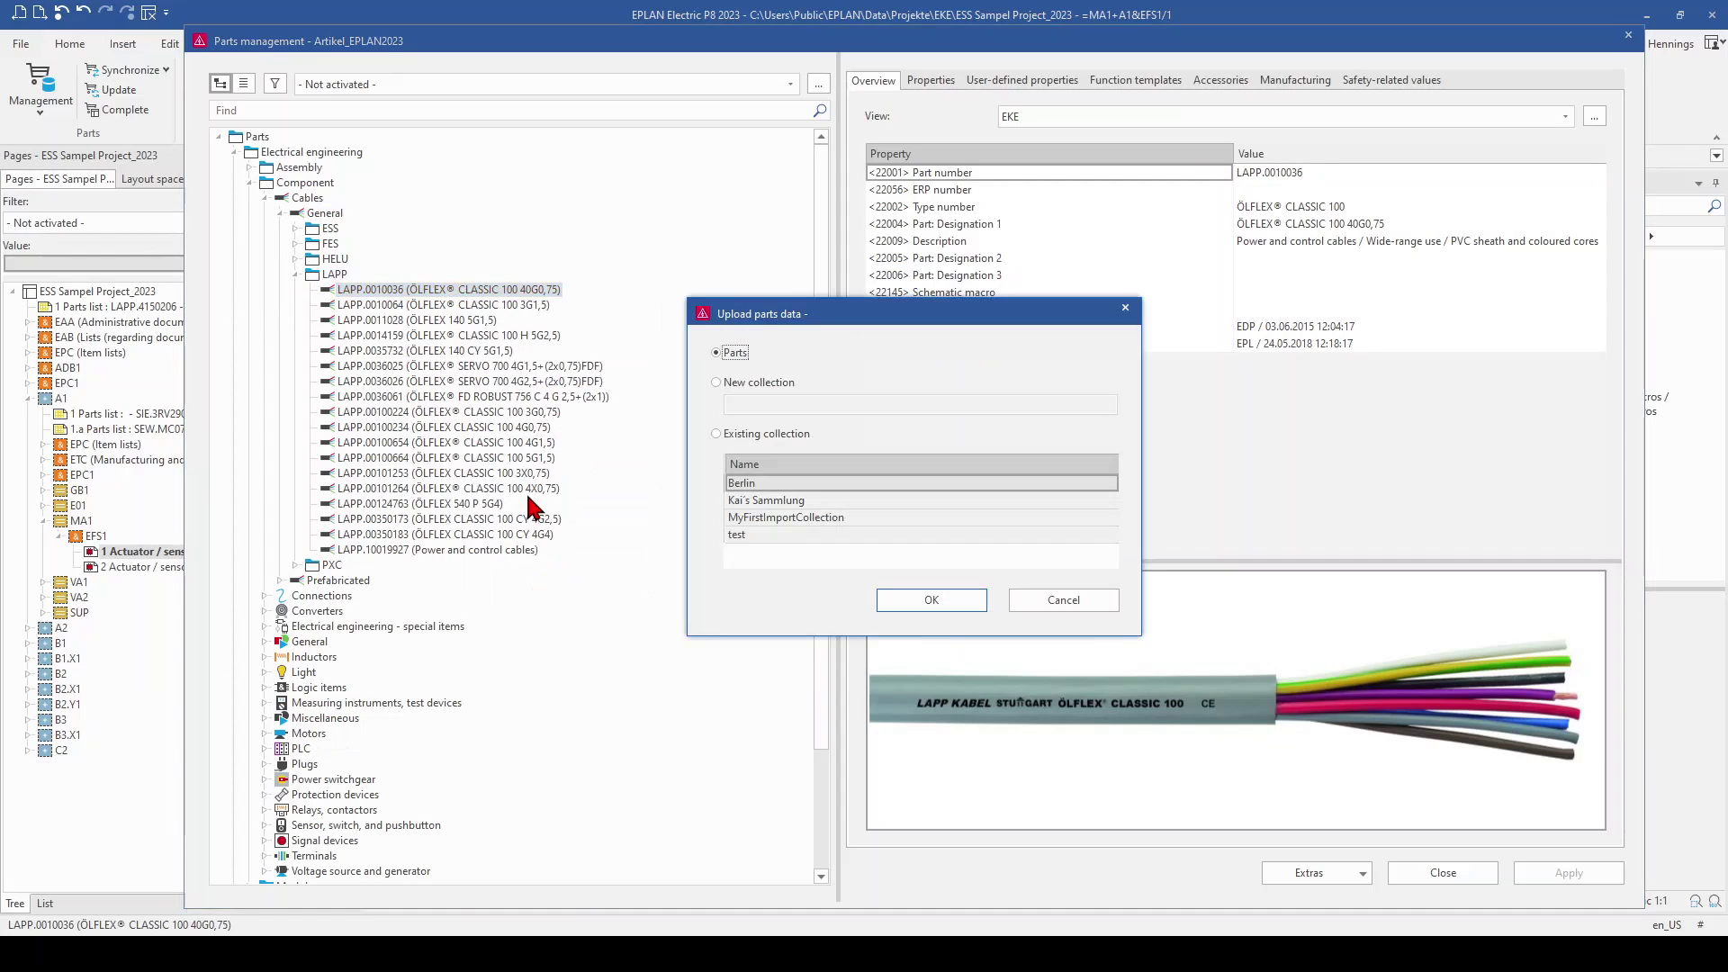
pyautogui.click(754, 381)
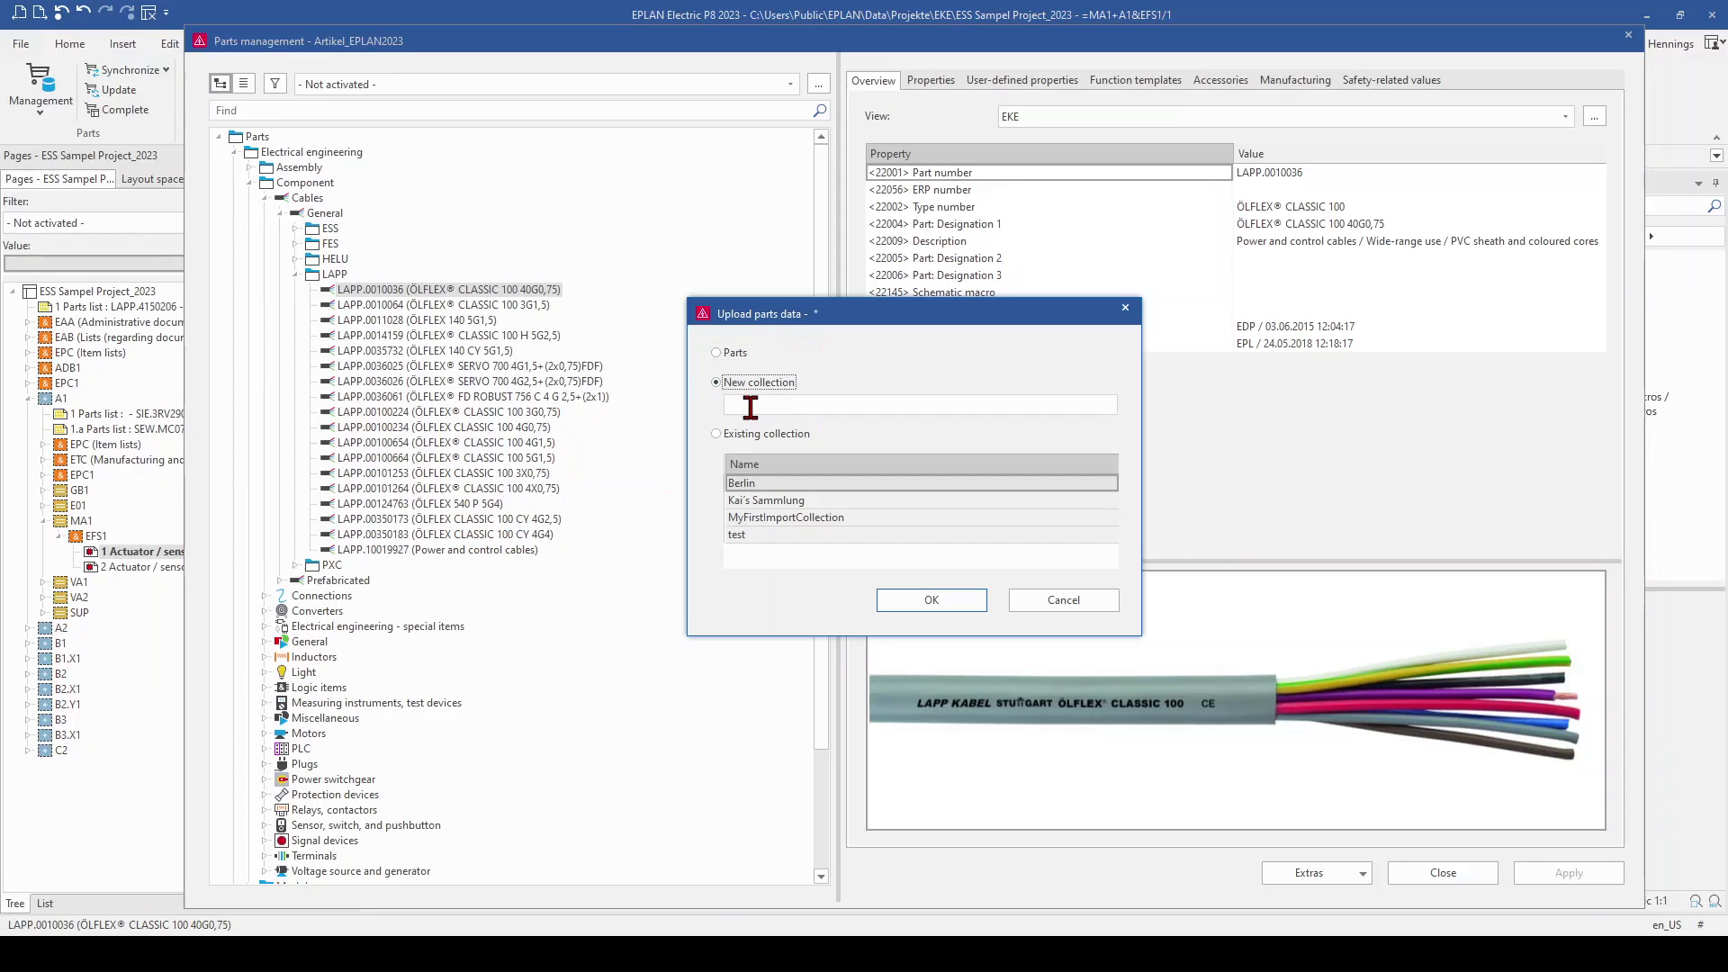
pyautogui.click(737, 435)
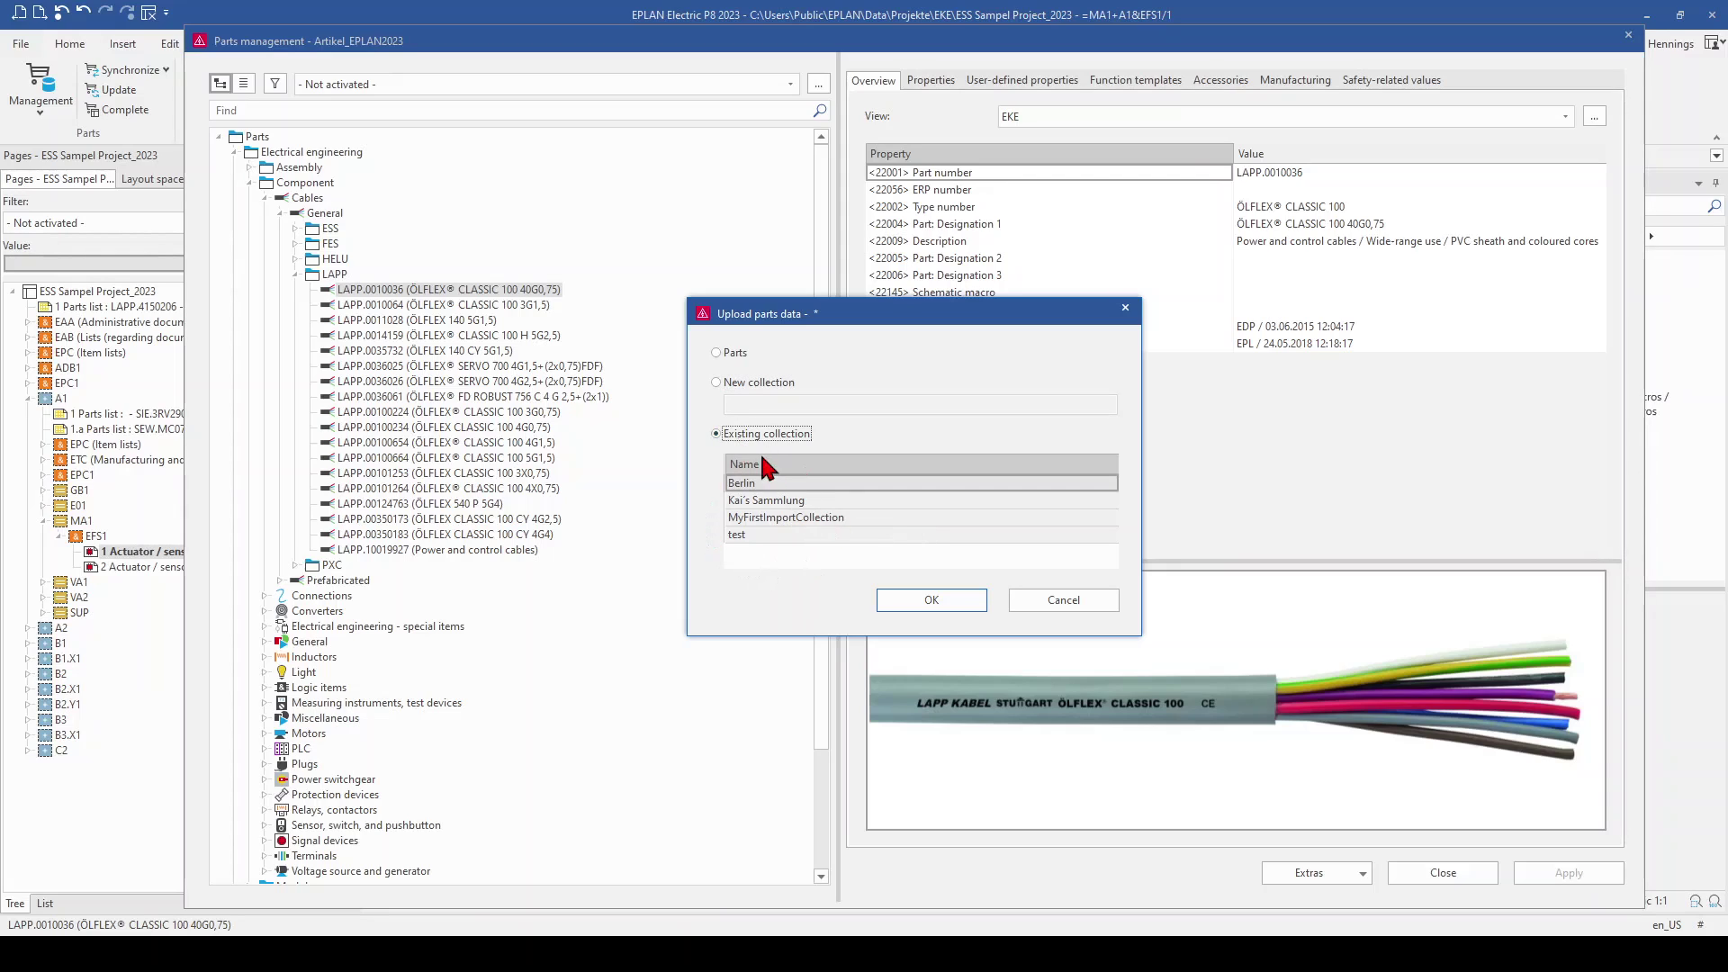
pyautogui.click(736, 353)
pyautogui.click(929, 603)
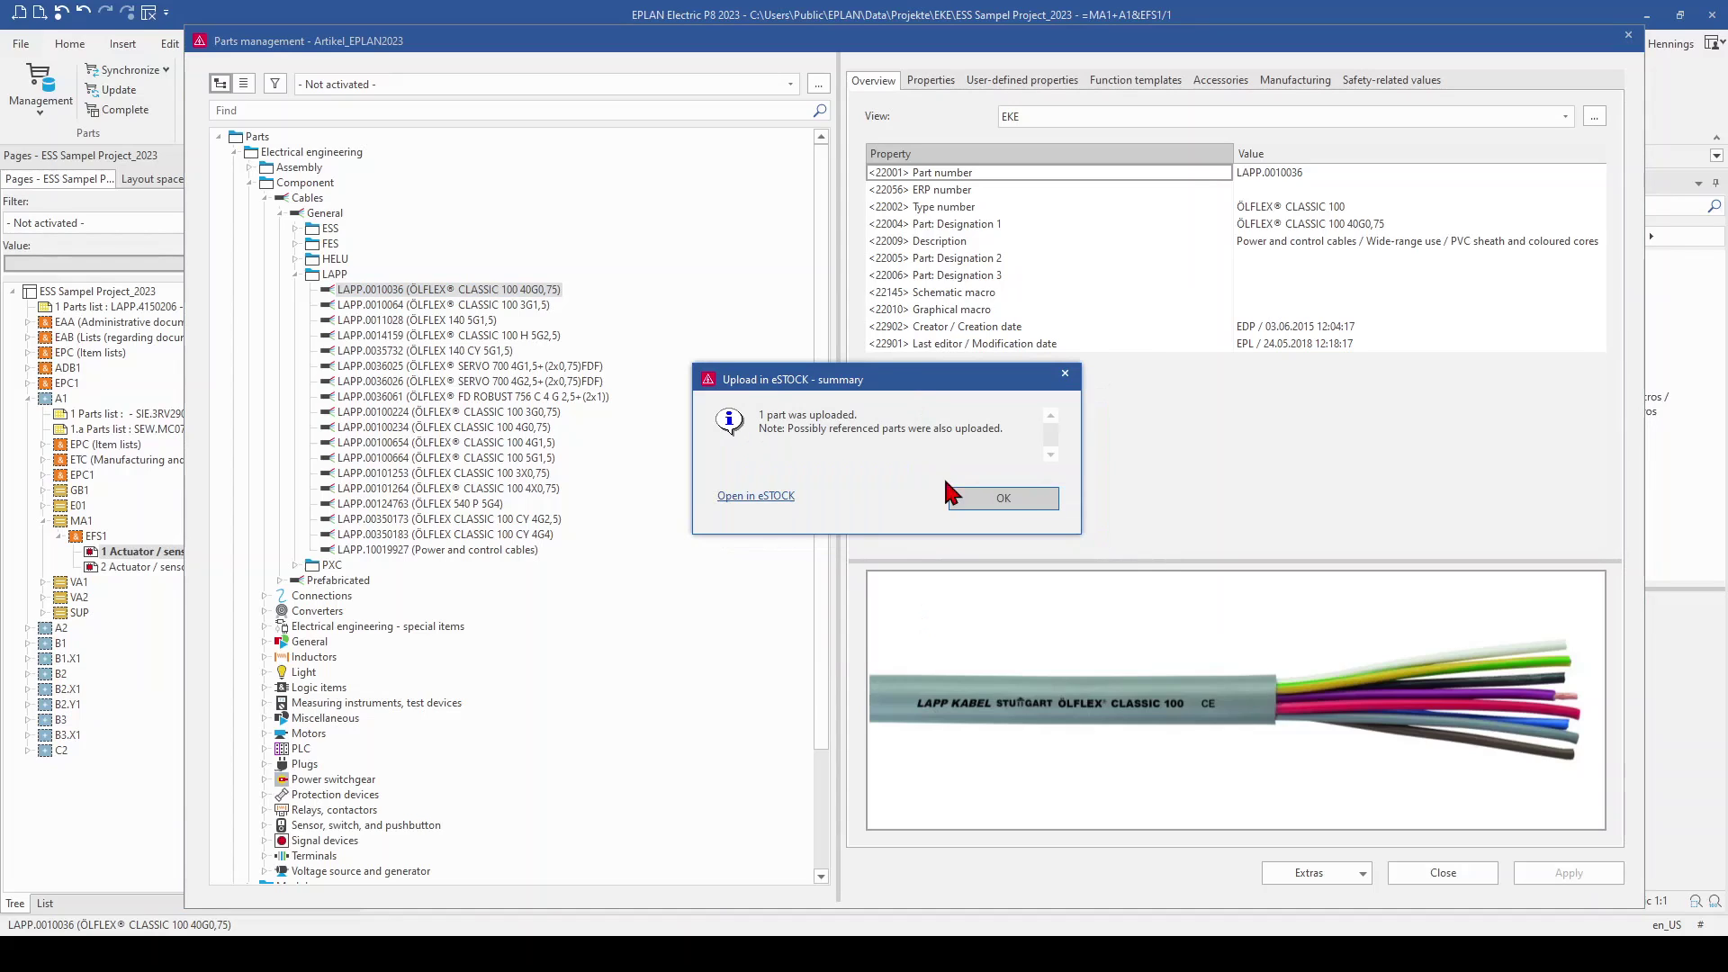
pyautogui.click(1004, 500)
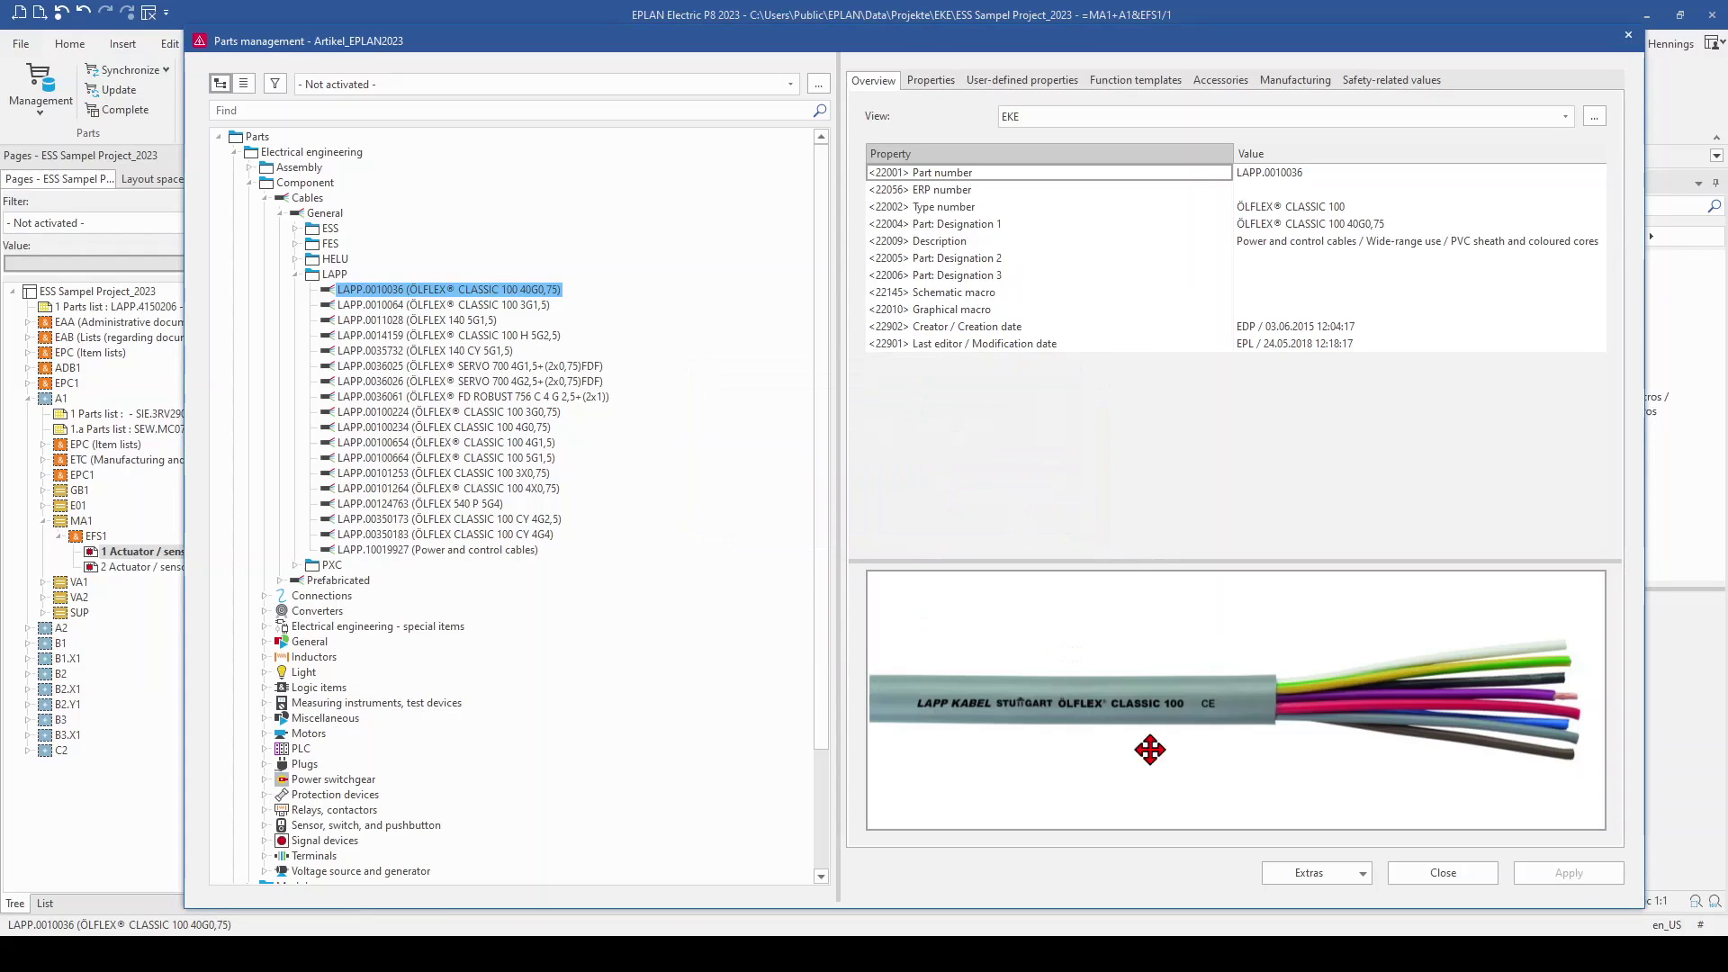
# - Close parts management and reopen the eSTOCK parts list
pyautogui.click(1440, 871)
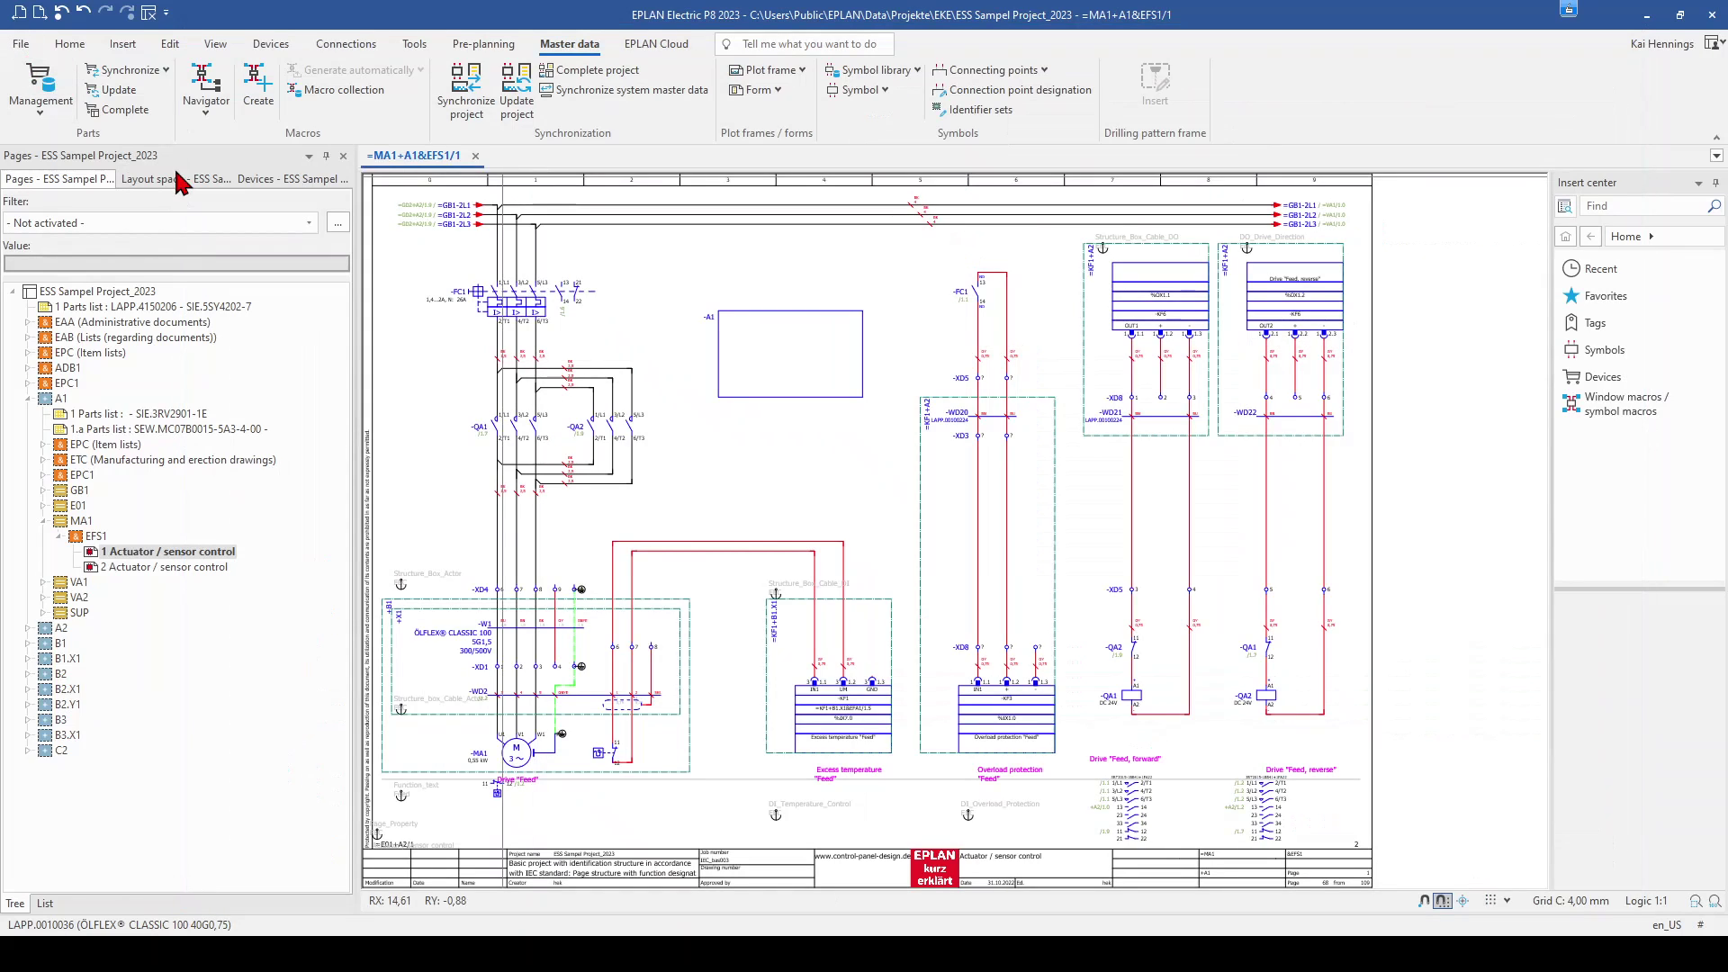
pyautogui.click(655, 45)
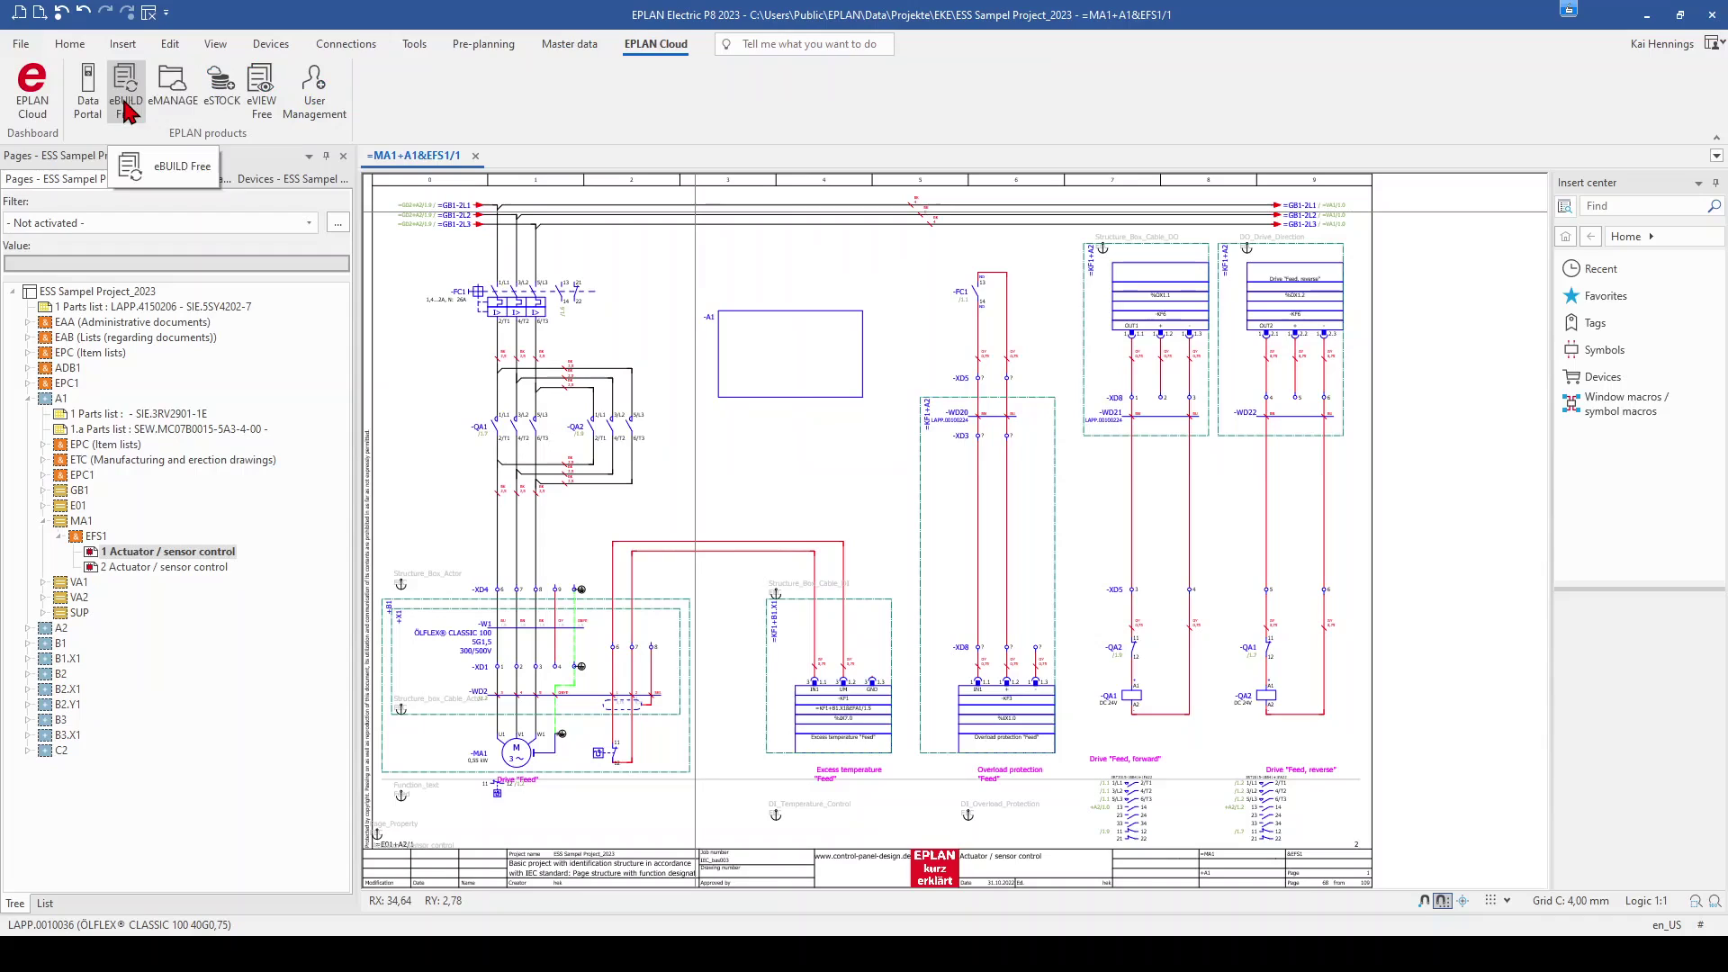
pyautogui.click(224, 94)
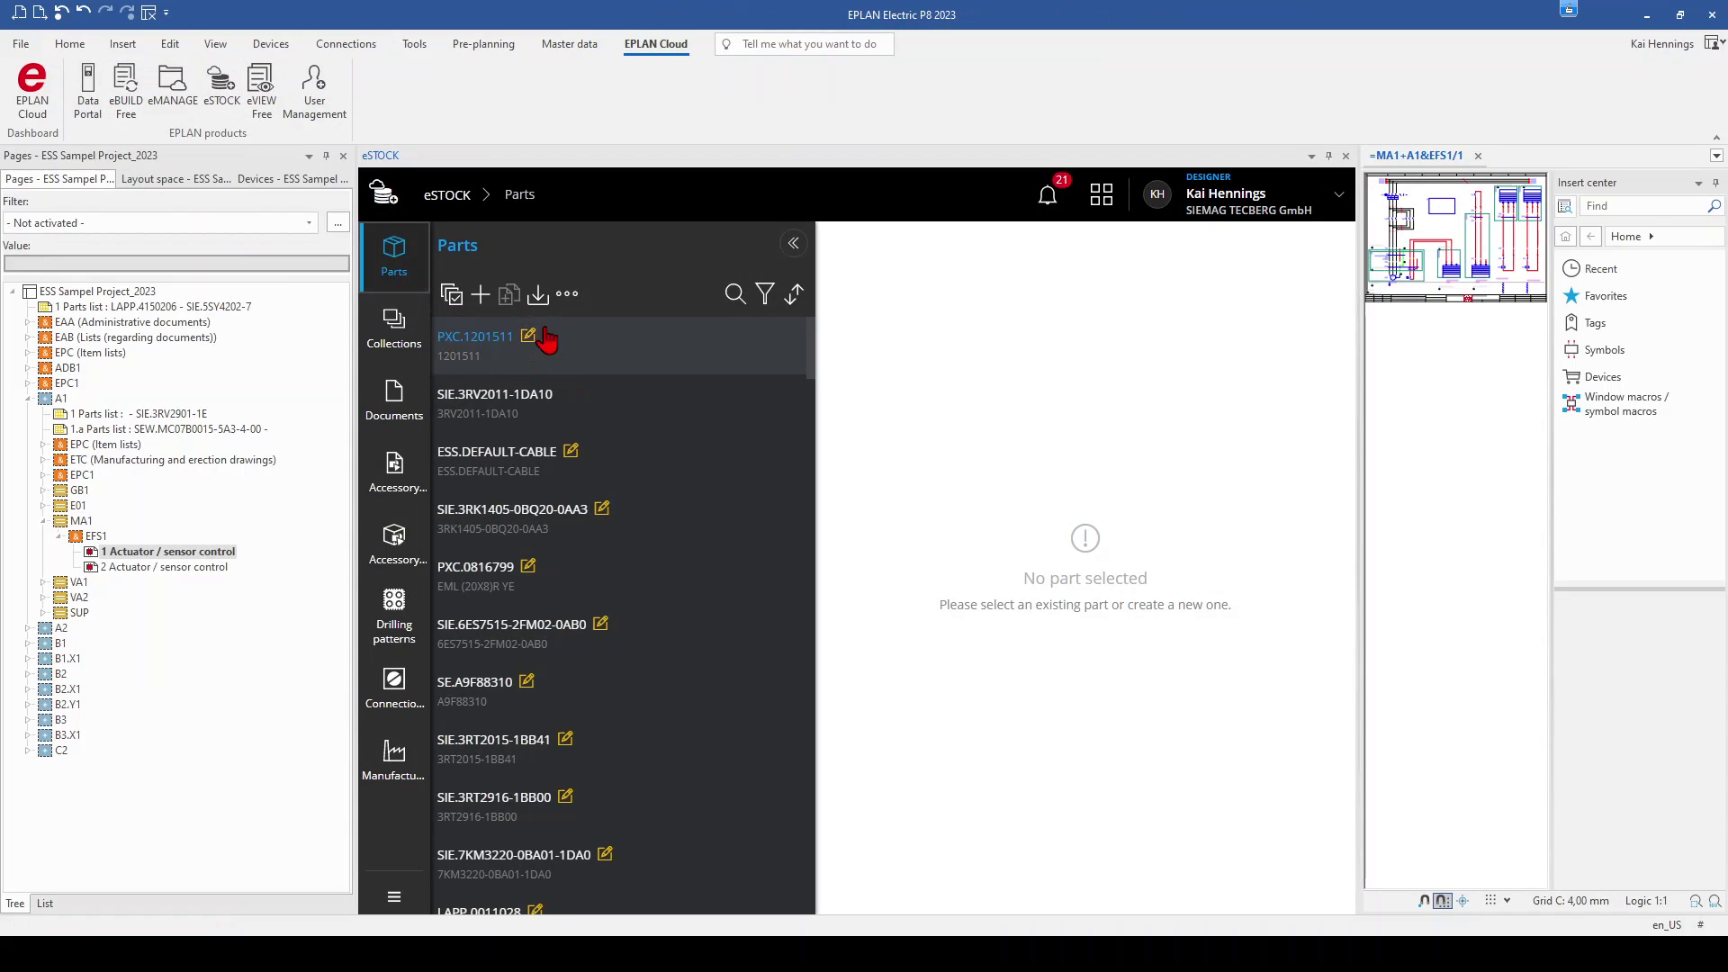
# - Search the parts list for 0010036 and open the draft part LAPP.0010036 to review its properties
pyautogui.click(737, 293)
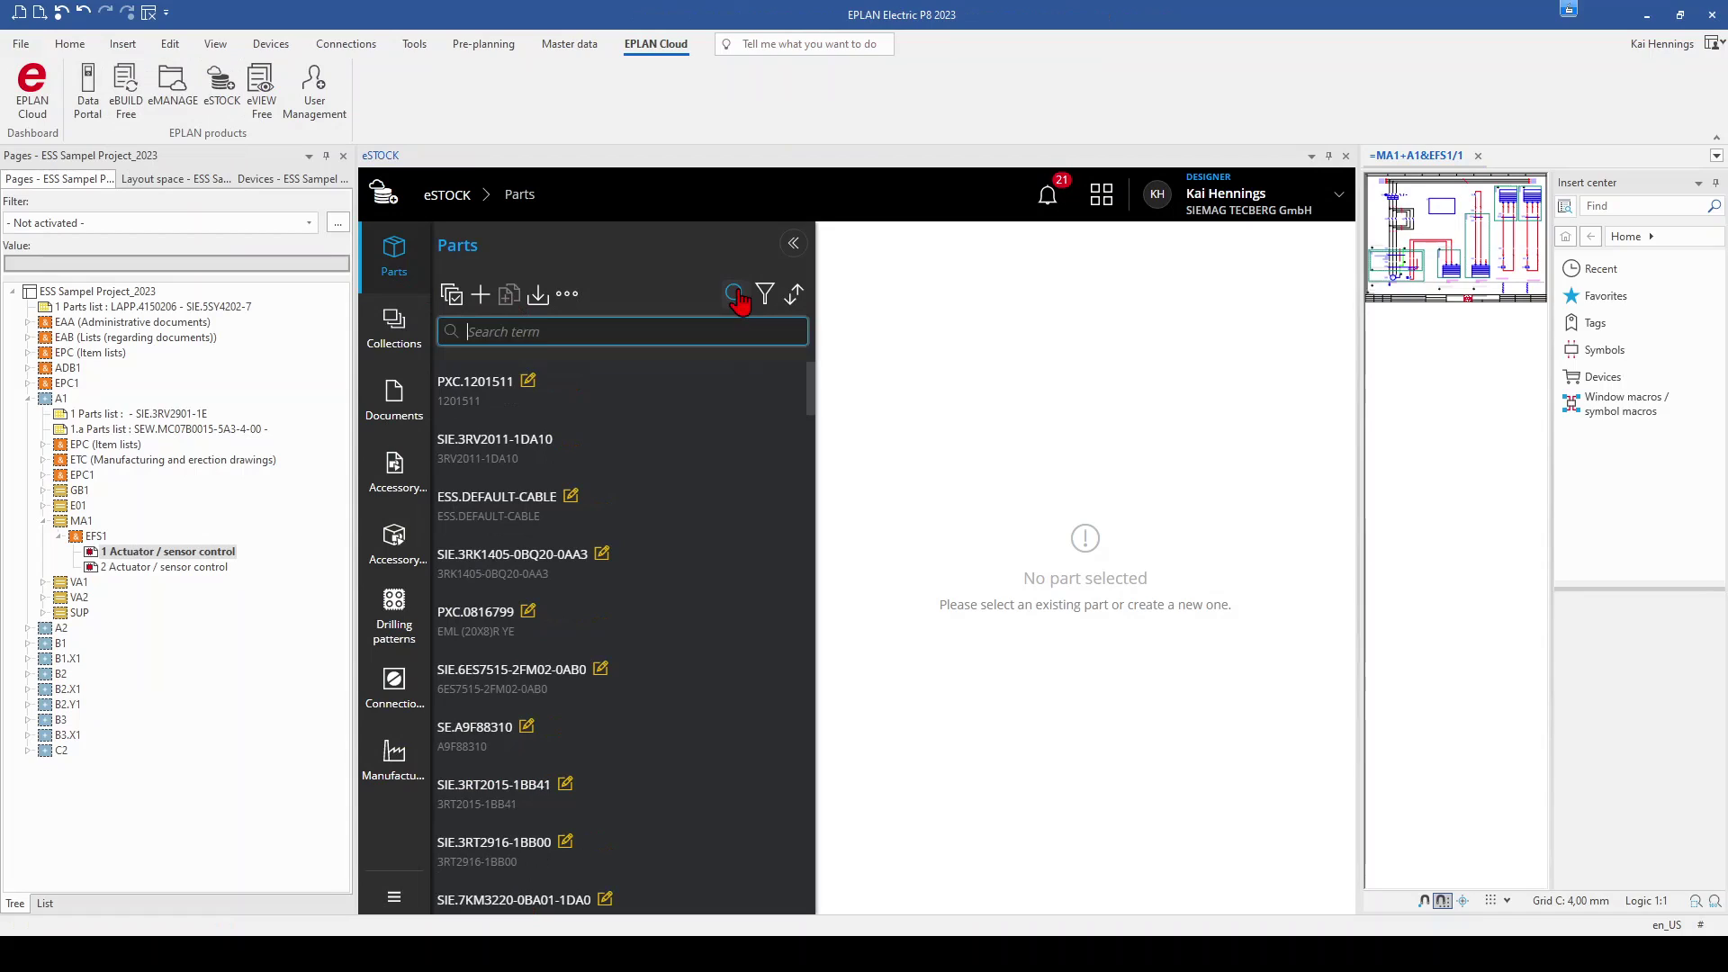
pyautogui.click(559, 335)
pyautogui.write('0010')
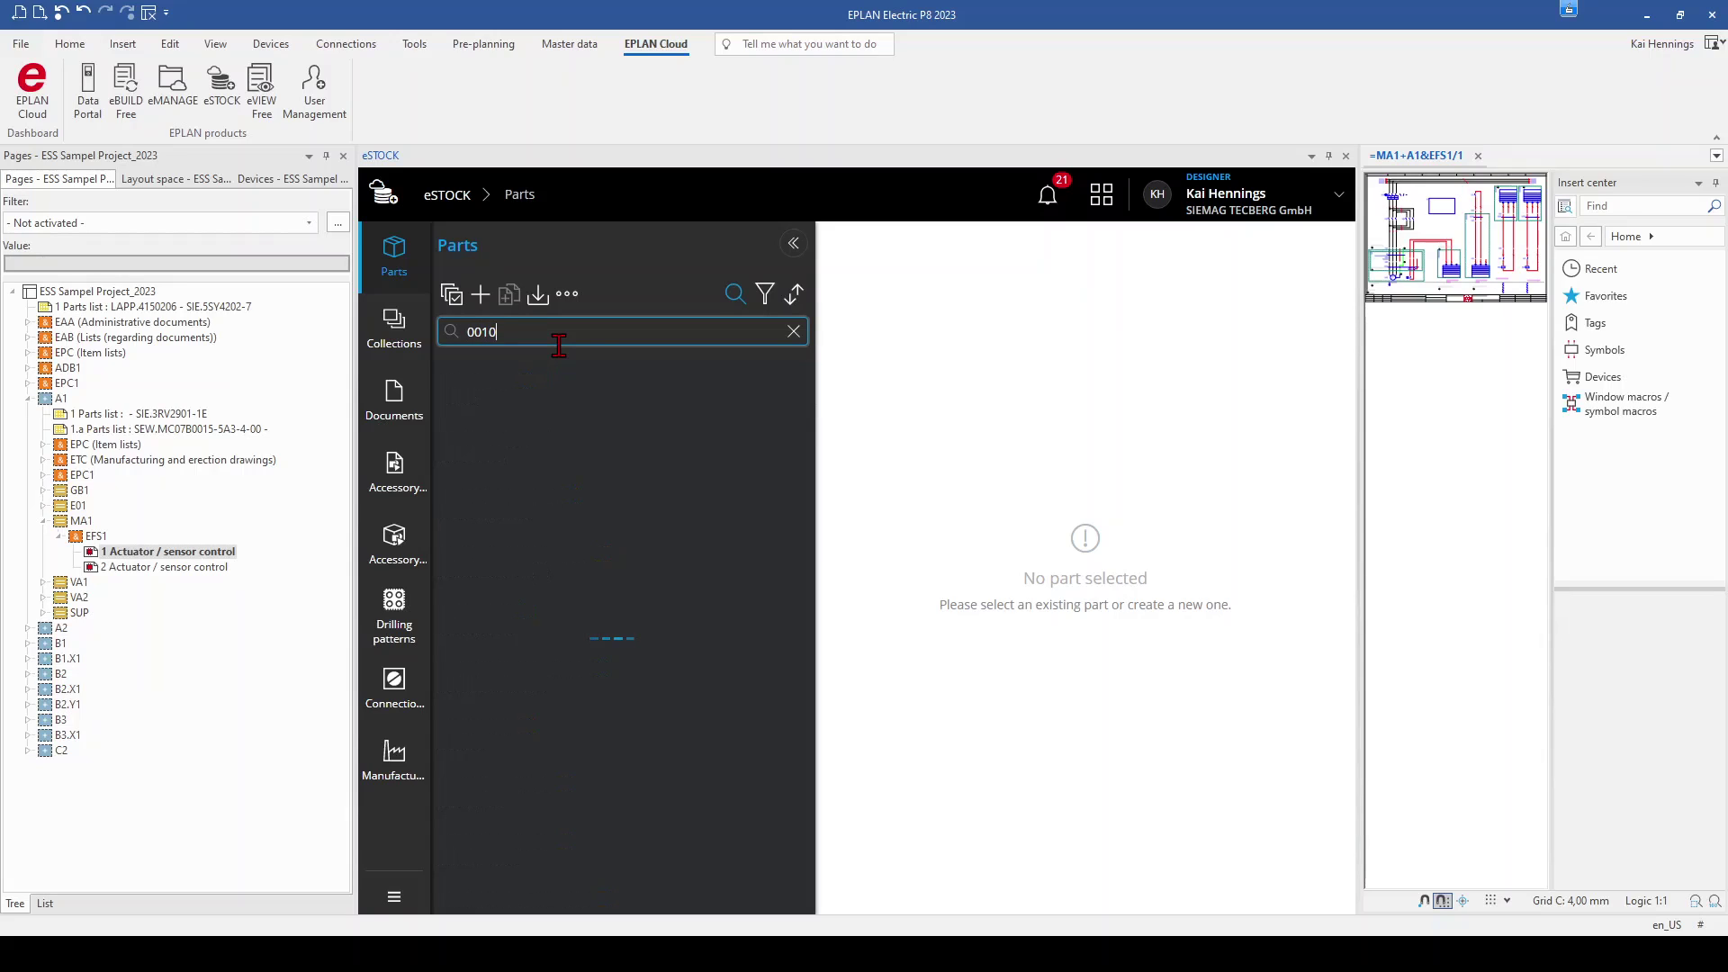
pyautogui.write('360')
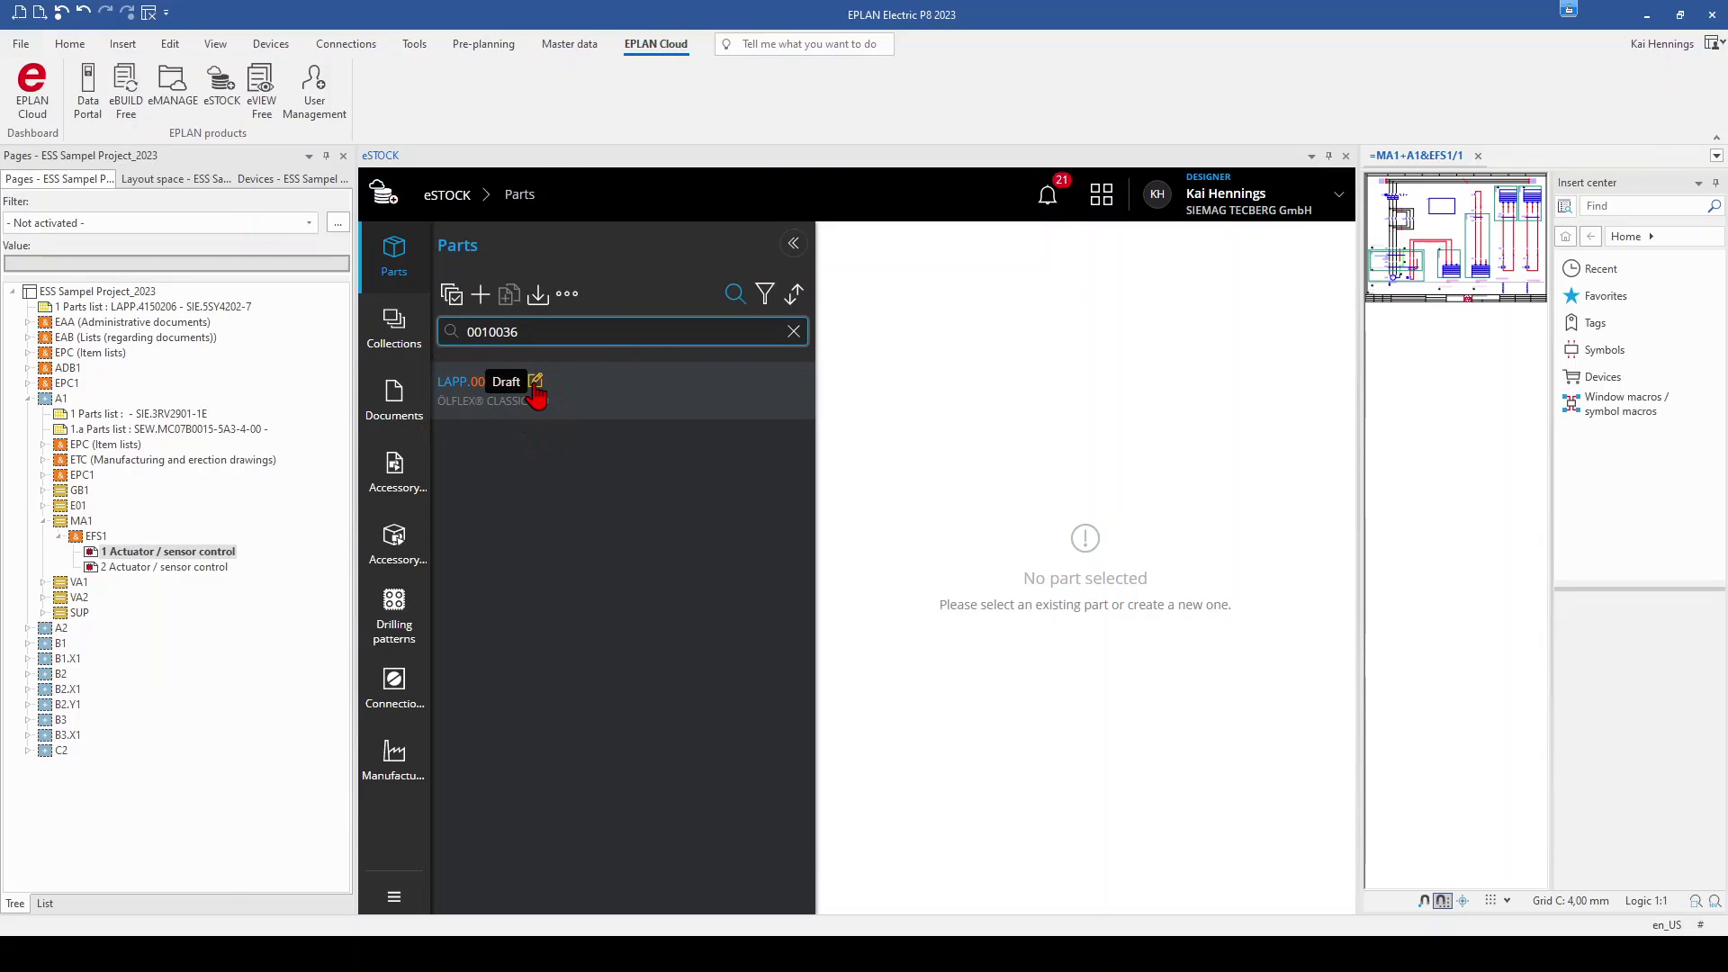
pyautogui.click(537, 396)
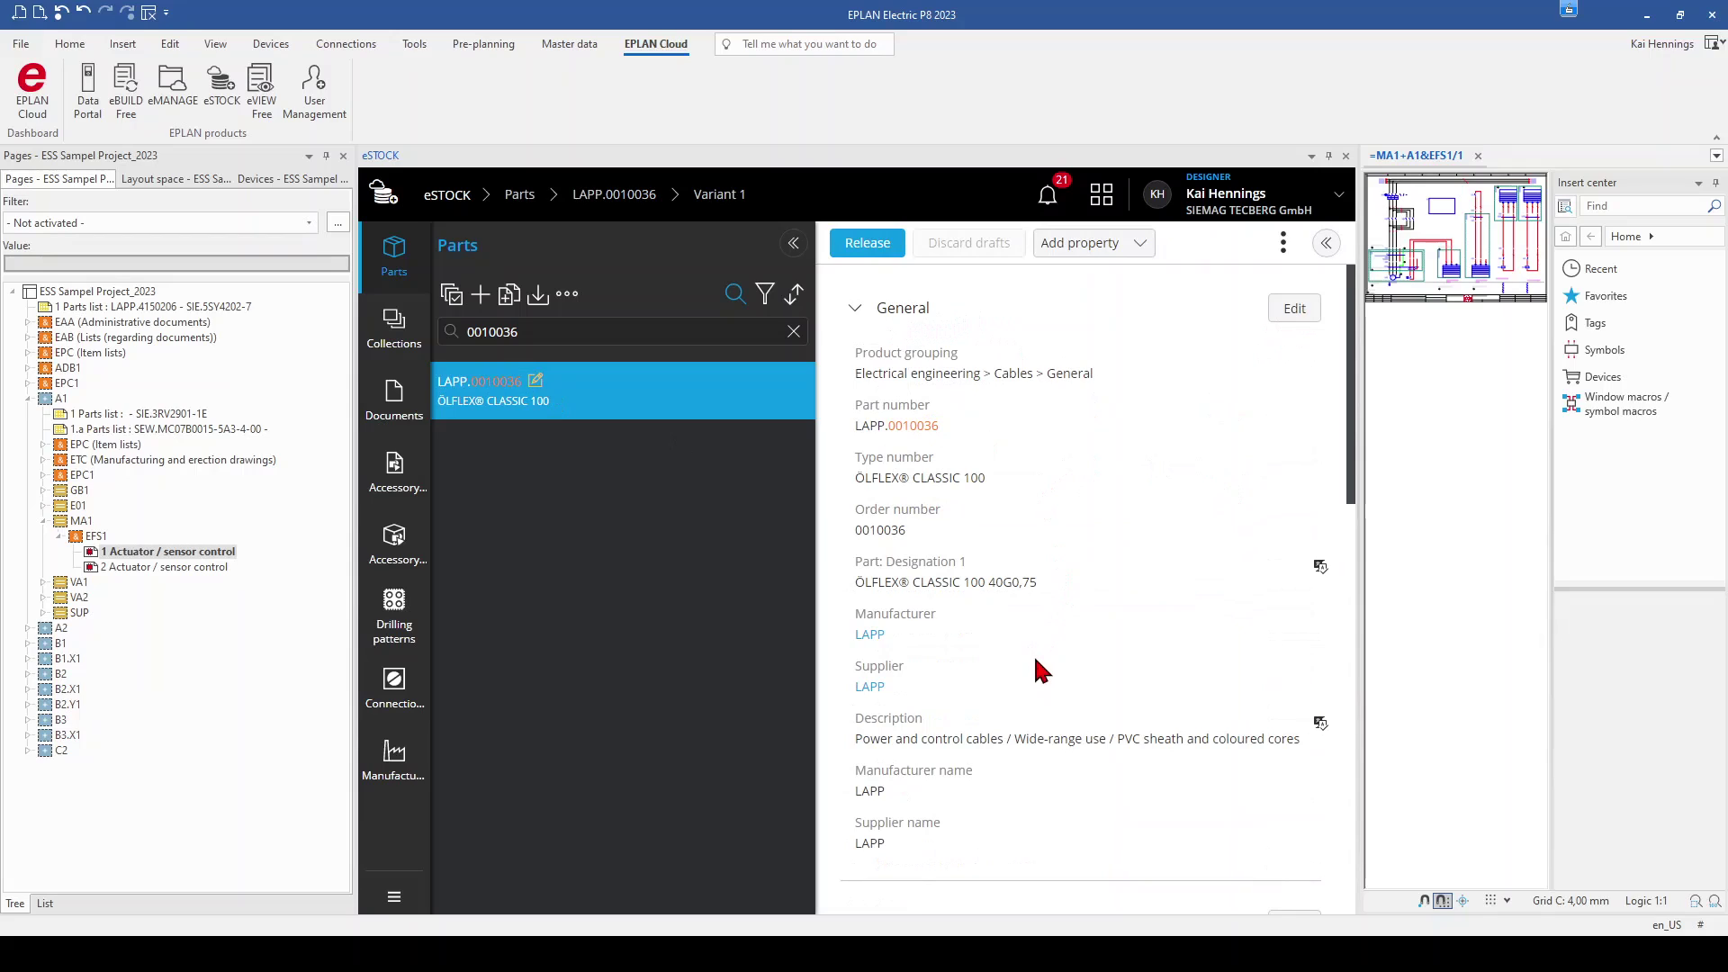
pyautogui.scroll(-3, 1002, 592)
pyautogui.scroll(3, 1001, 593)
# - Release LAPP.0010036, resolving the release error by releasing all of its referenced elements first
pyautogui.click(866, 248)
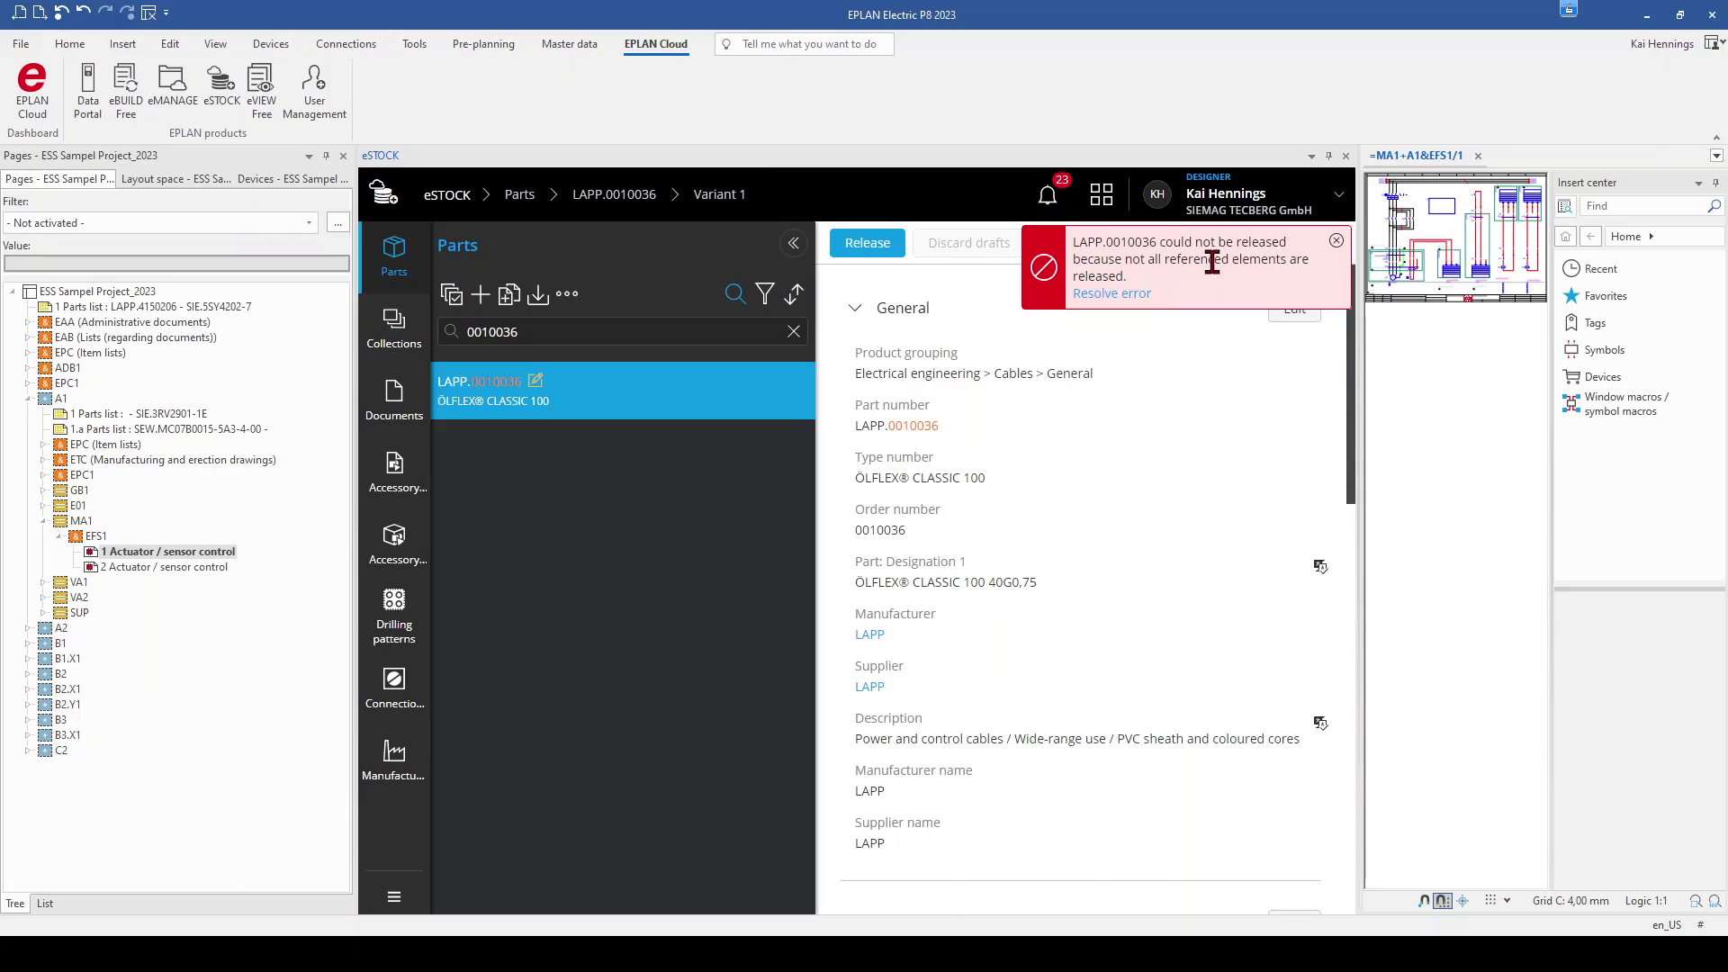
pyautogui.click(1102, 293)
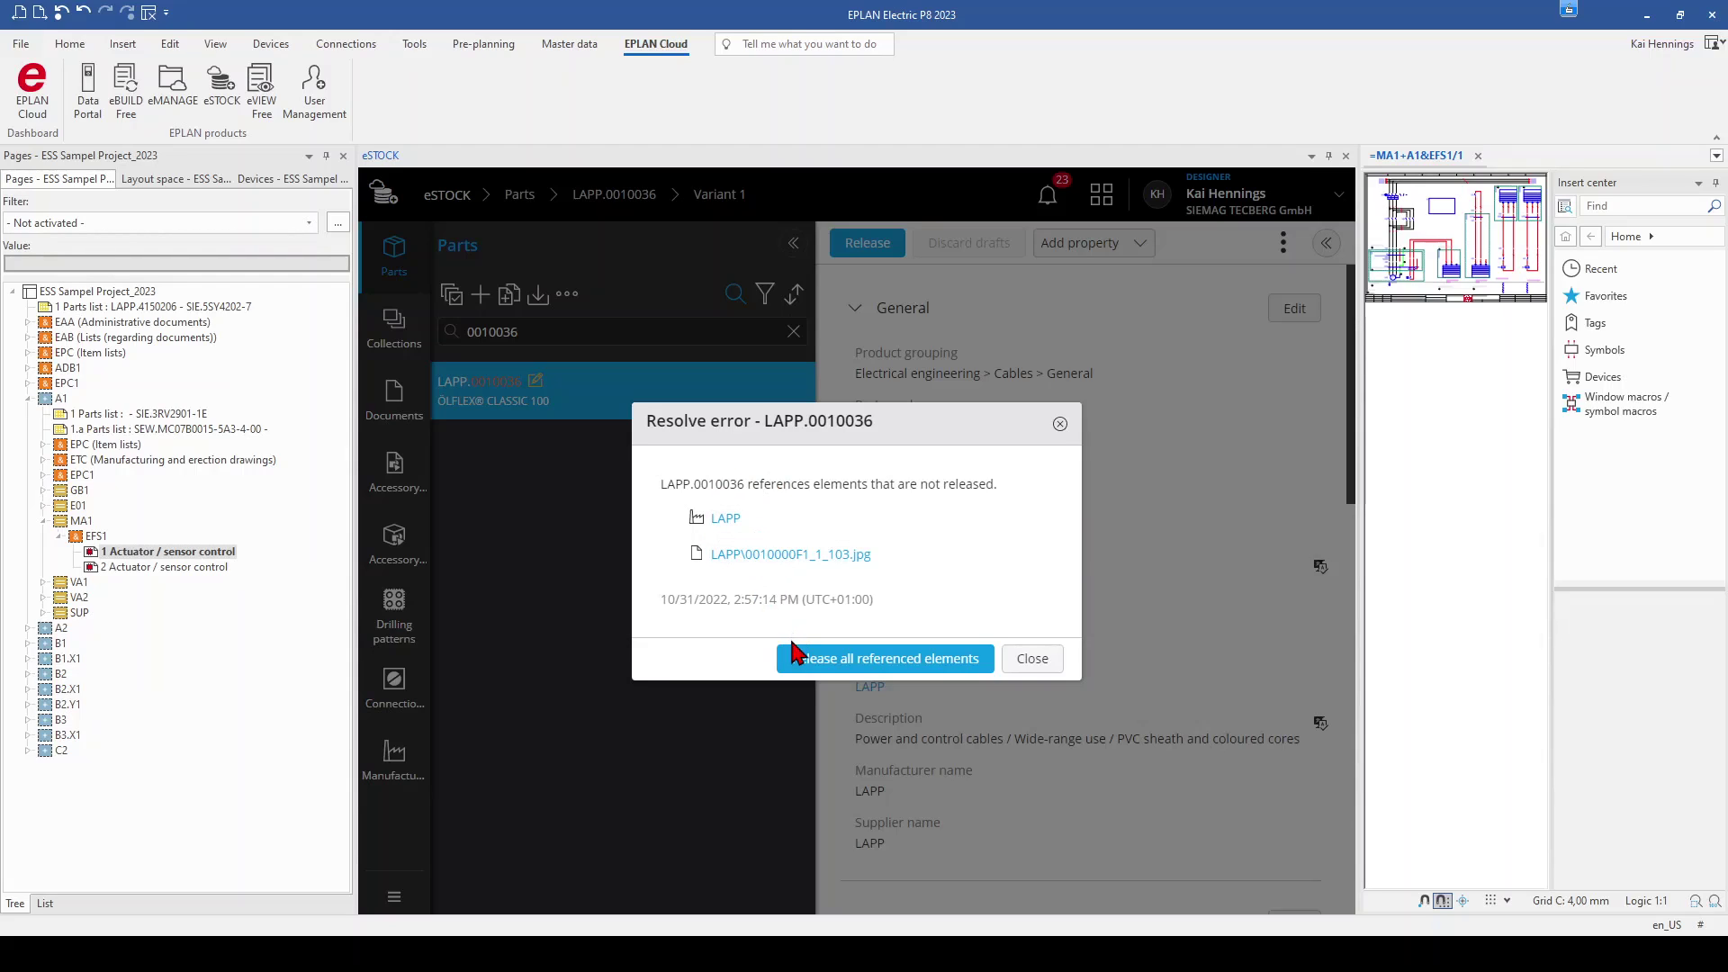
pyautogui.click(847, 670)
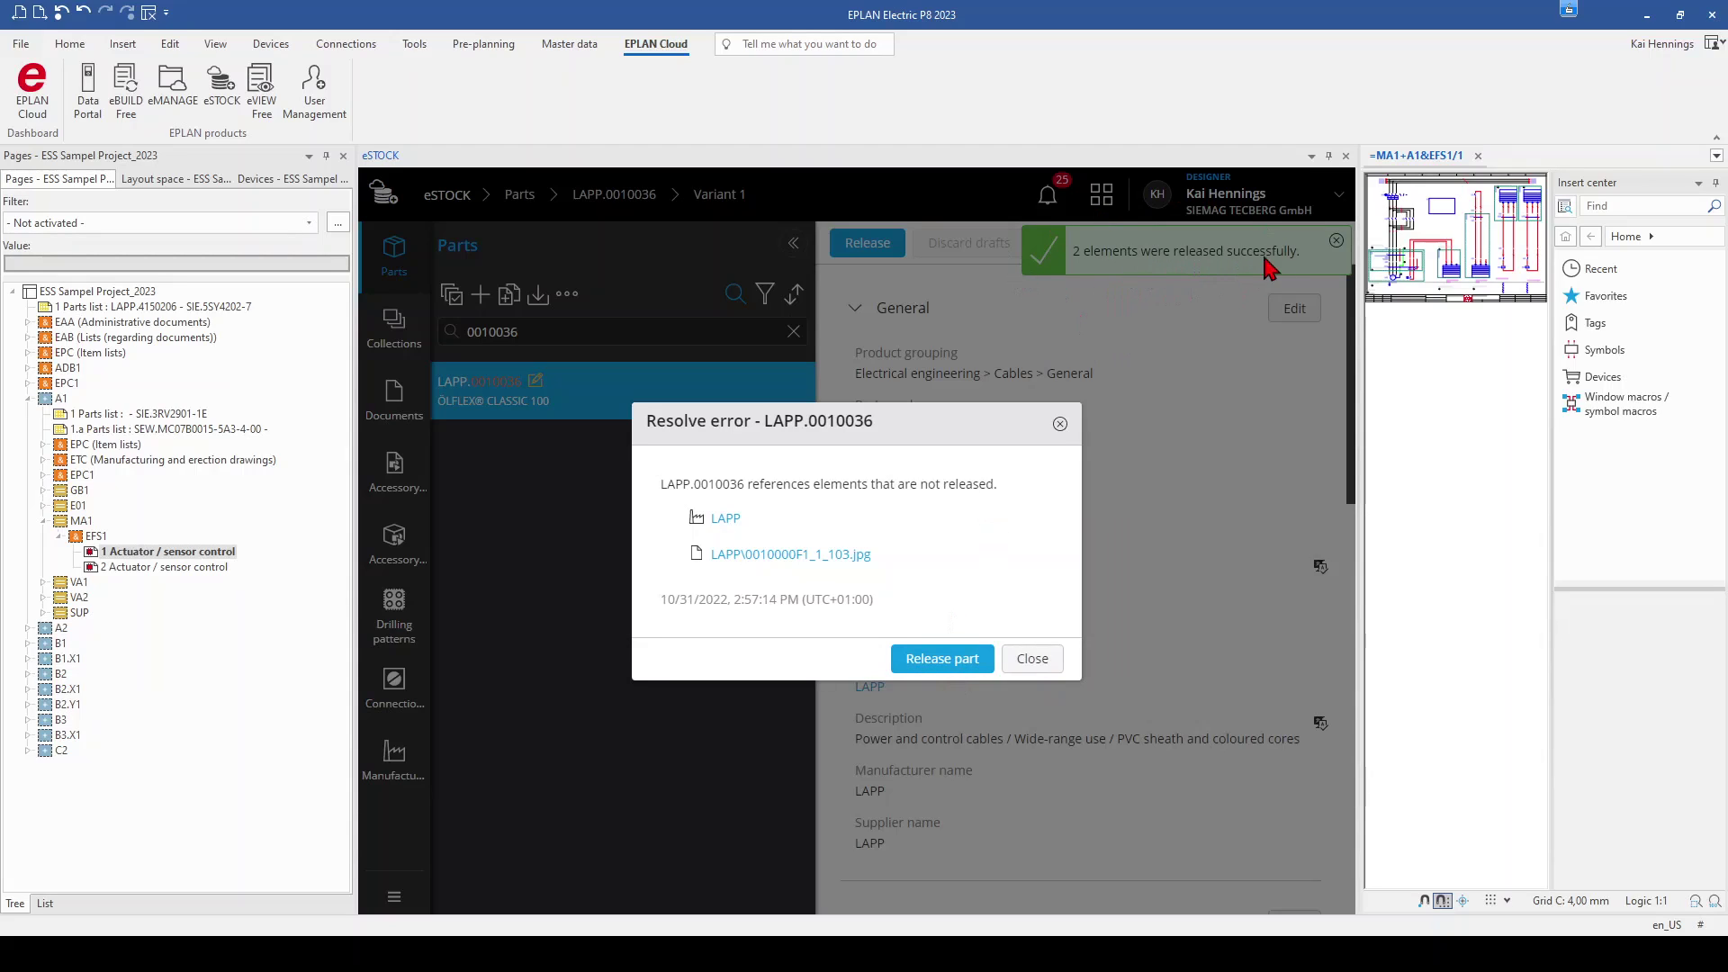
pyautogui.click(953, 667)
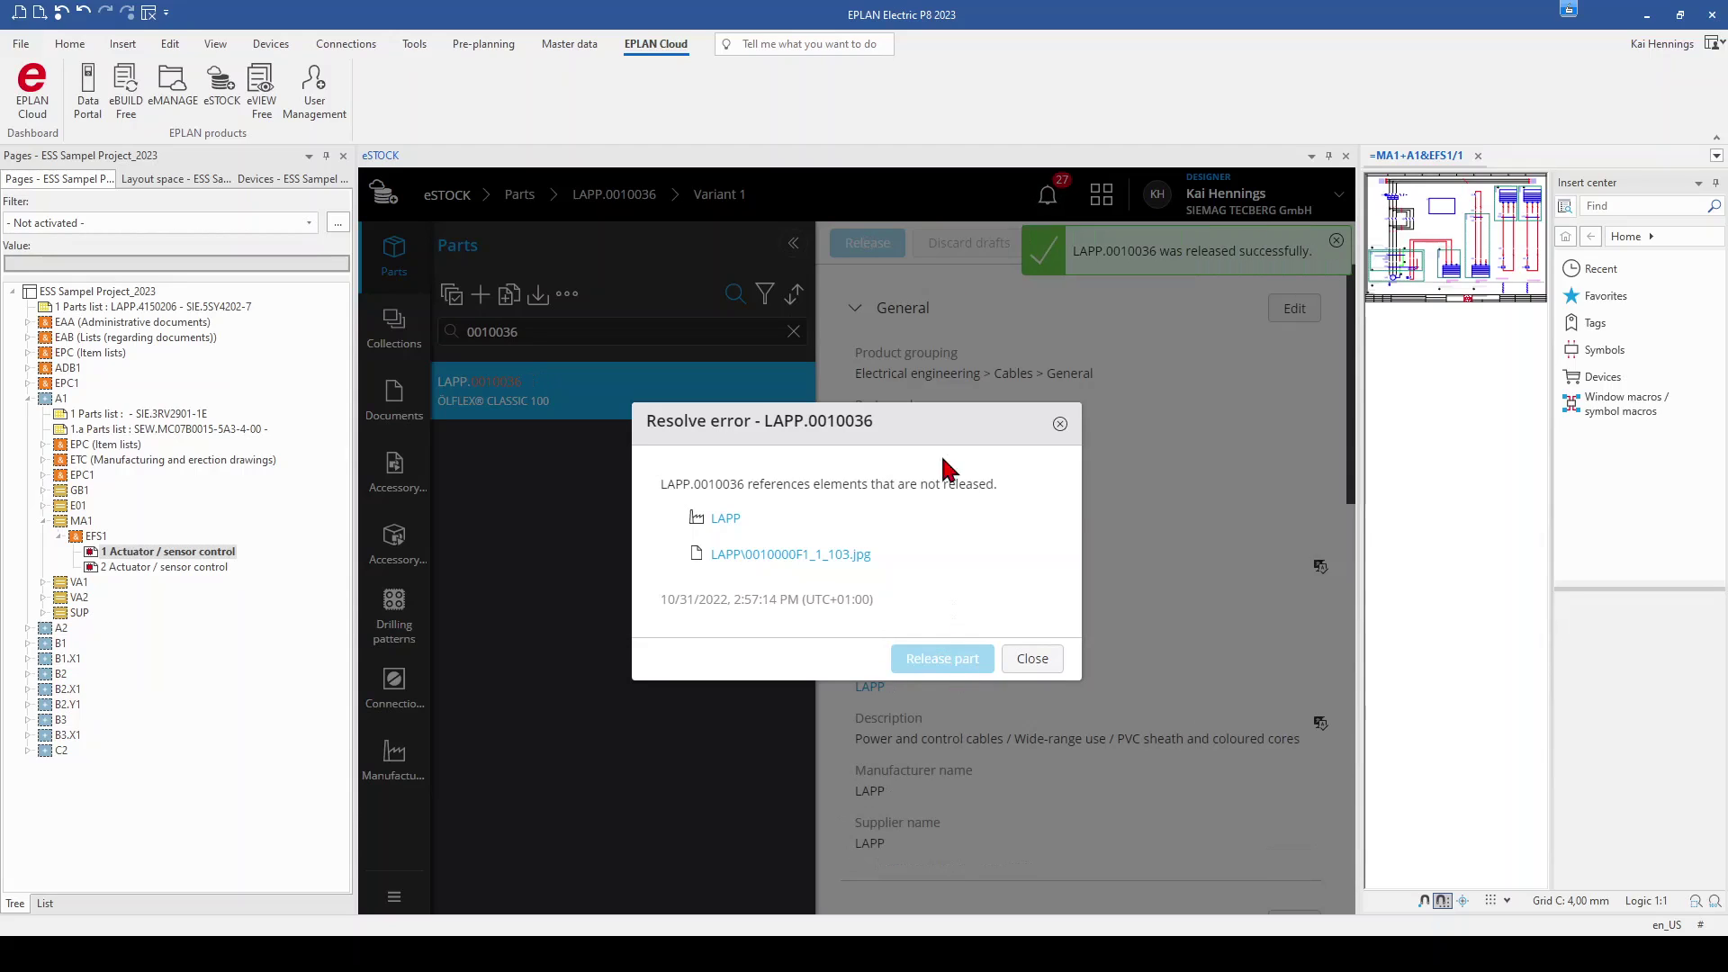
pyautogui.click(1033, 659)
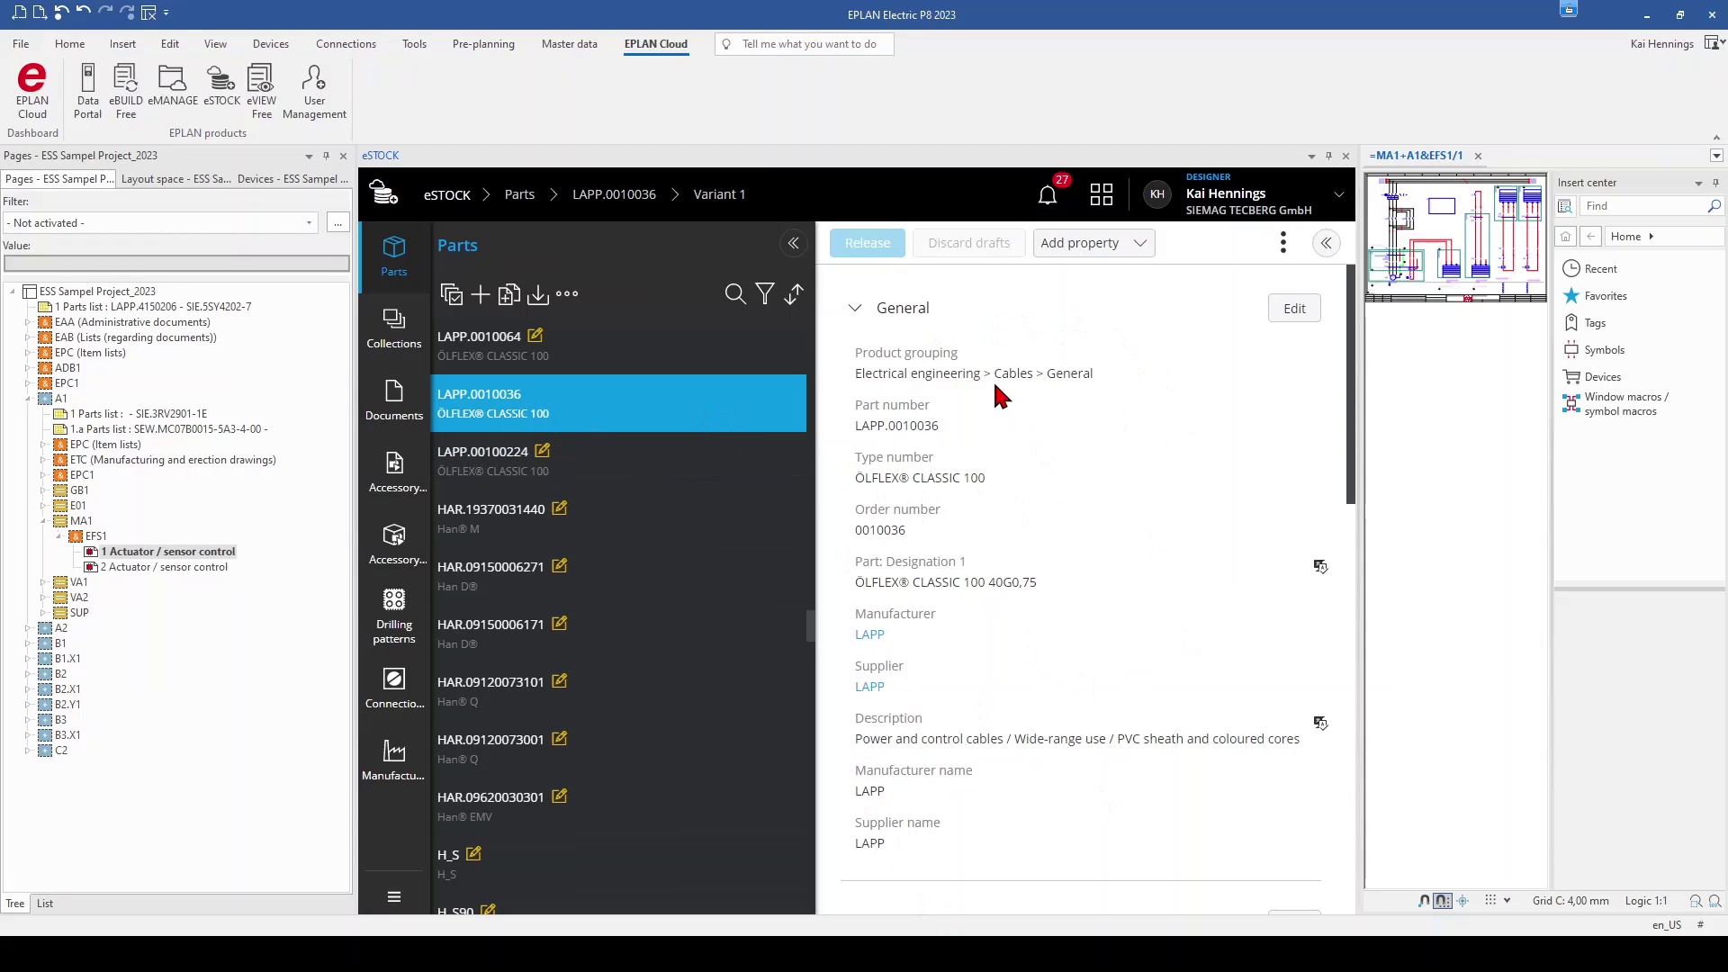
# - Examine the properties that can be added to LAPP.0010036
pyautogui.click(1141, 249)
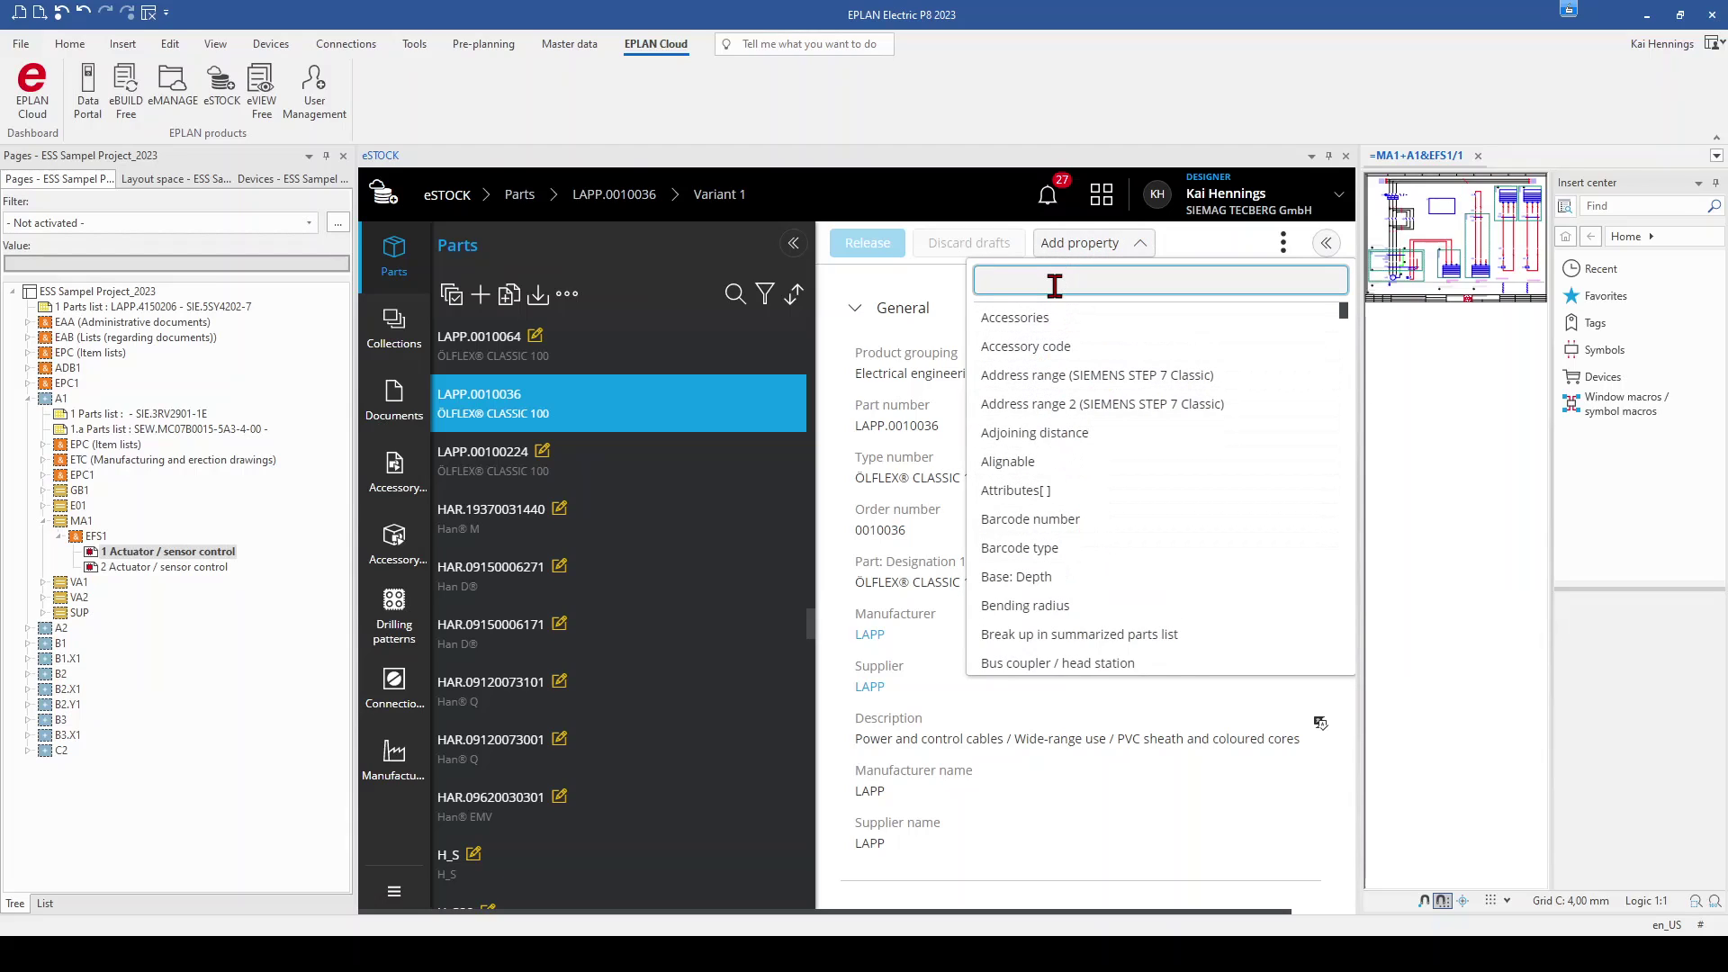
pyautogui.scroll(-5, 1060, 504)
pyautogui.scroll(-15, 1061, 504)
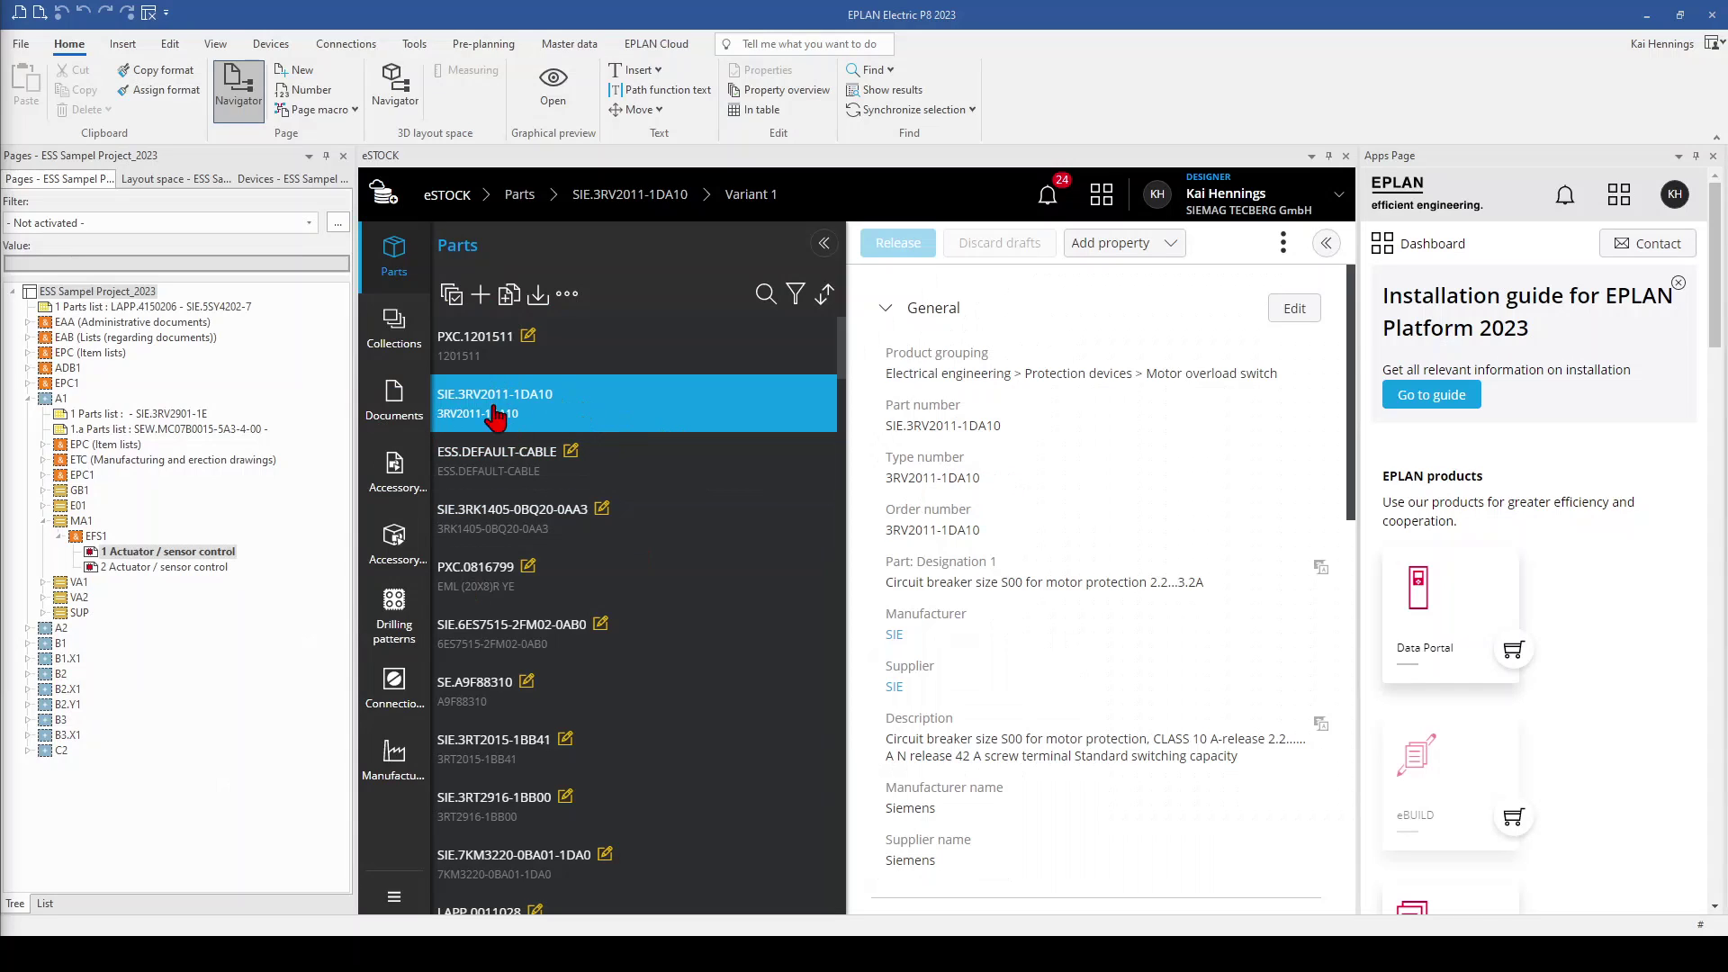
# - Open the general properties of SIE.3RV2011-1DA10 for editing and inspect its Part: Designation 1 text
pyautogui.click(1294, 308)
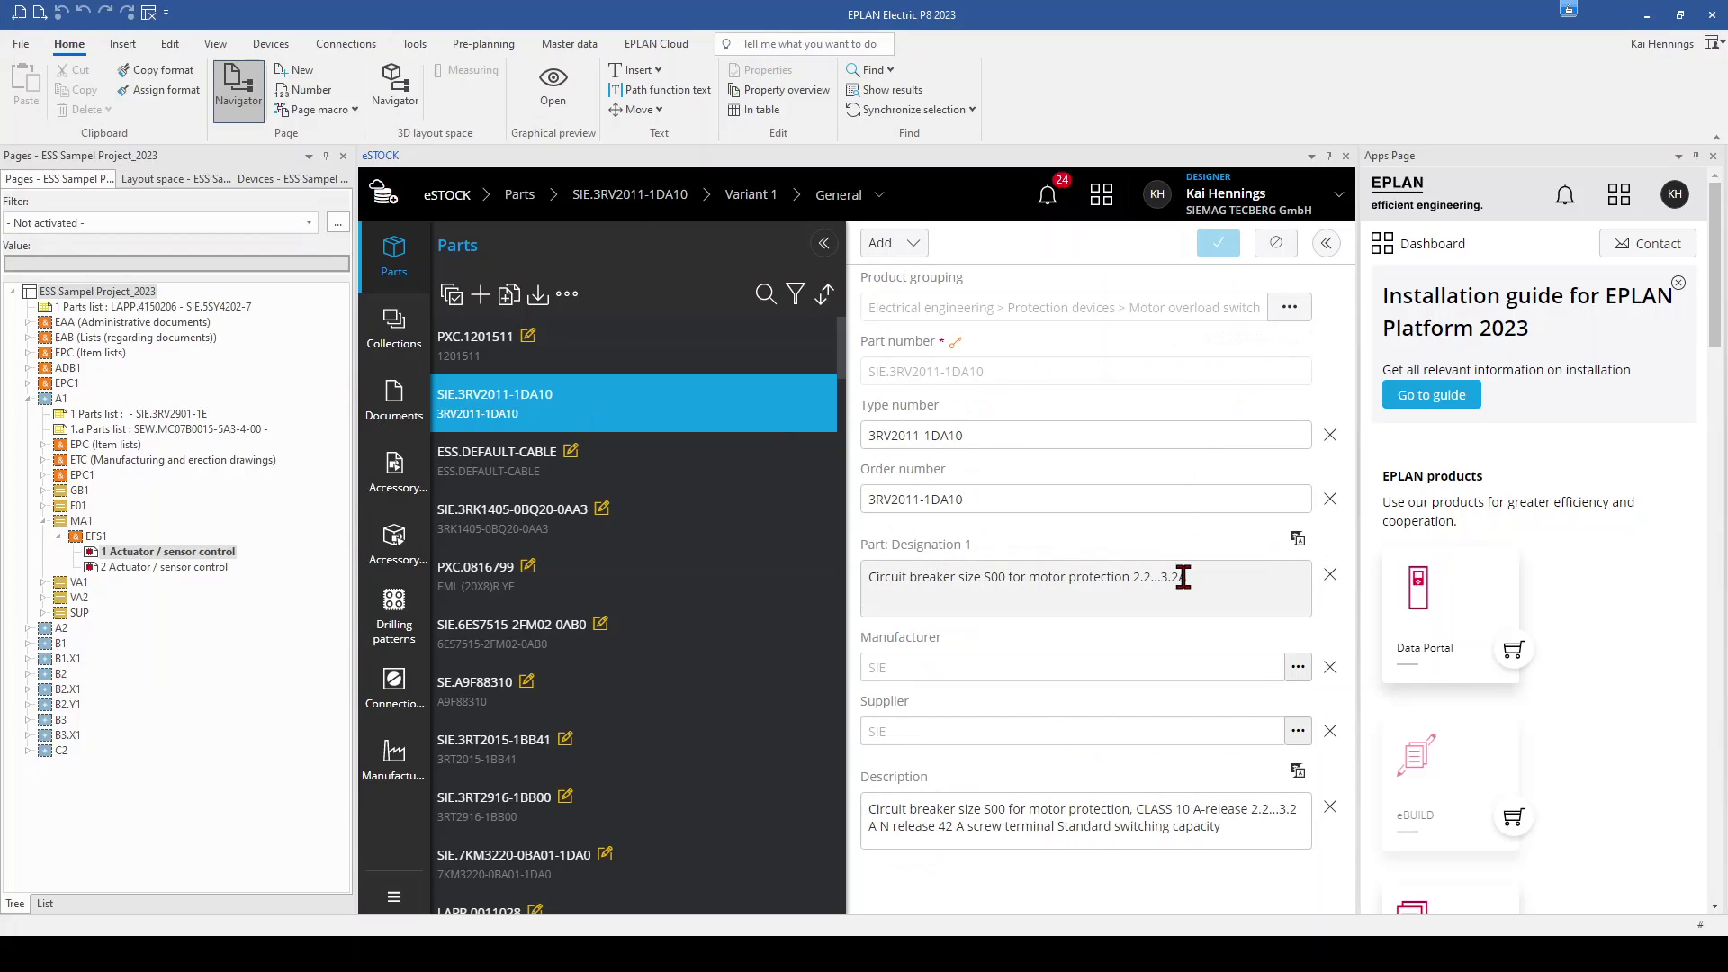
pyautogui.moveTo(1206, 577); pyautogui.dragTo(1067, 577)
pyautogui.tripleClick(985, 579)
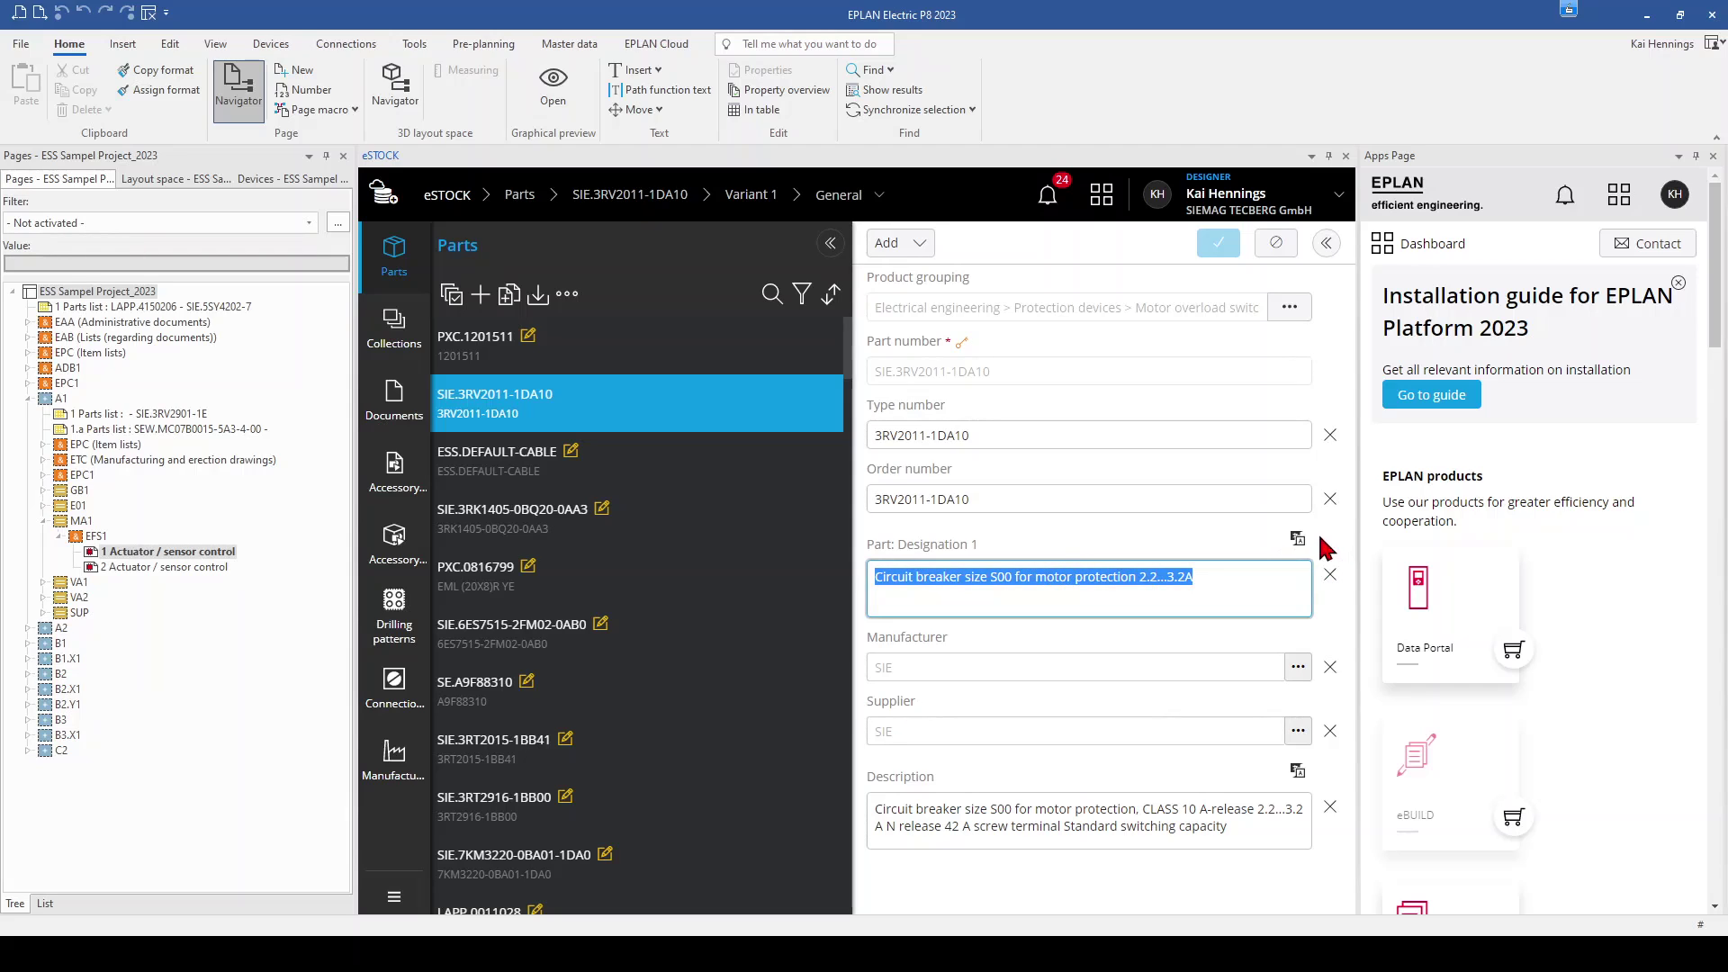
pyautogui.click(1226, 585)
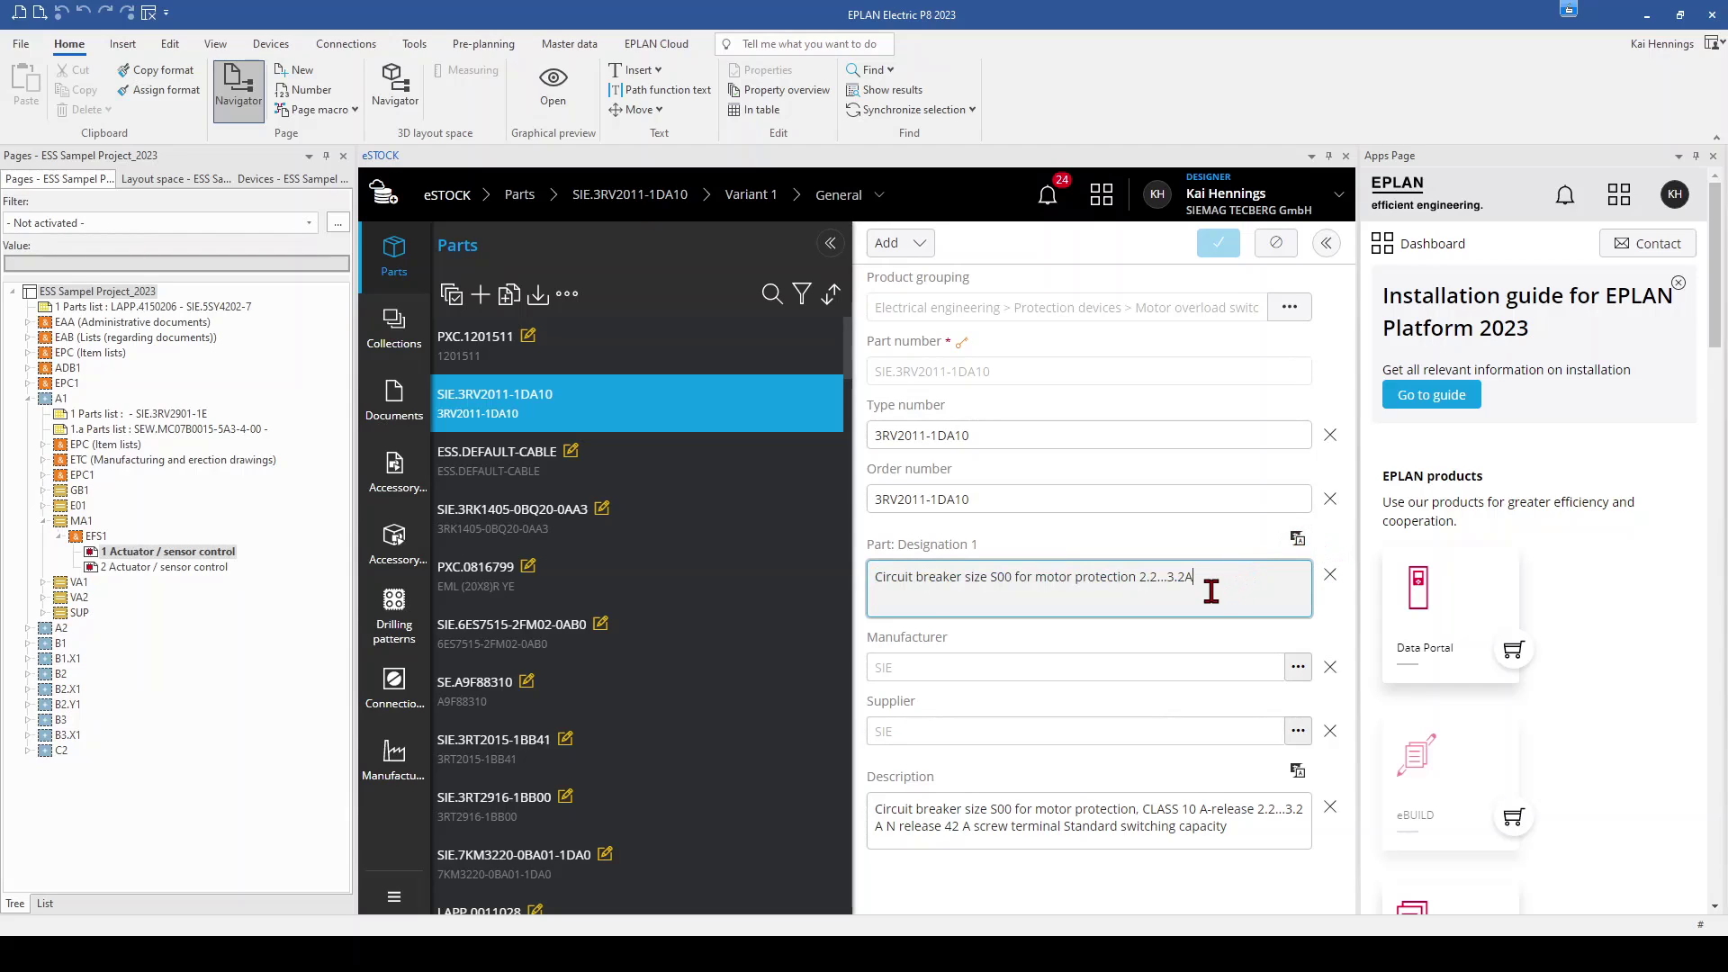
# - Try adding de_DE as a translation language for Part: Designation 1, and close the translations without saving
pyautogui.click(1297, 540)
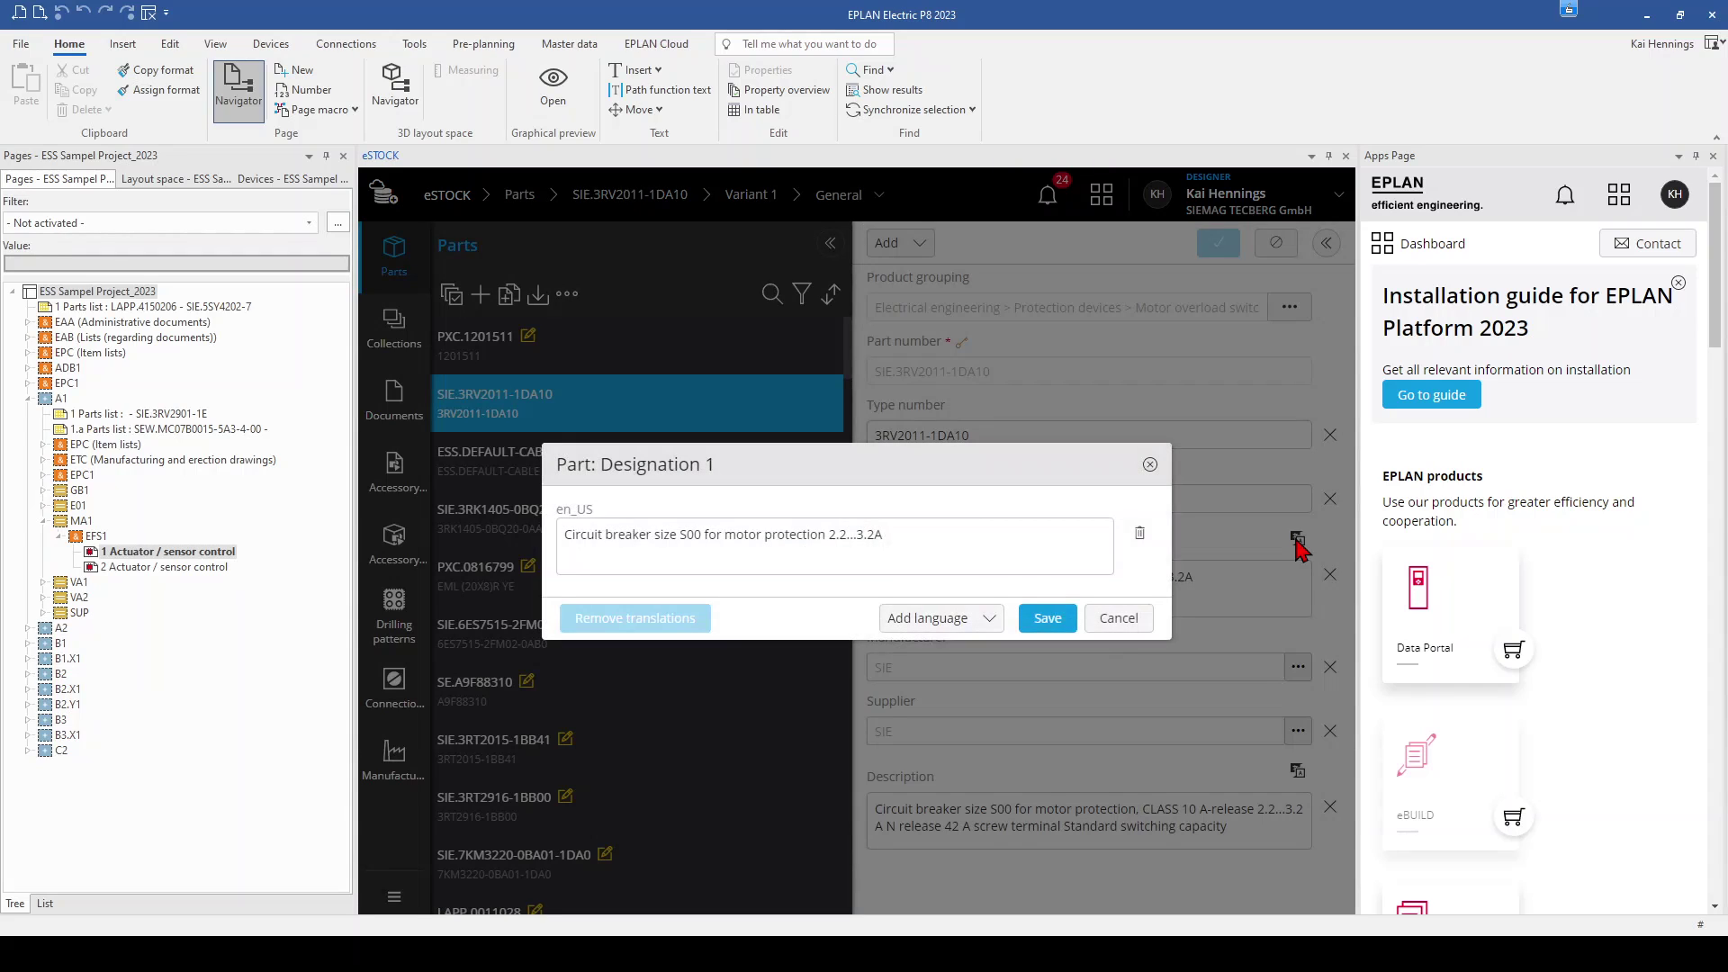
pyautogui.click(967, 621)
pyautogui.write('de')
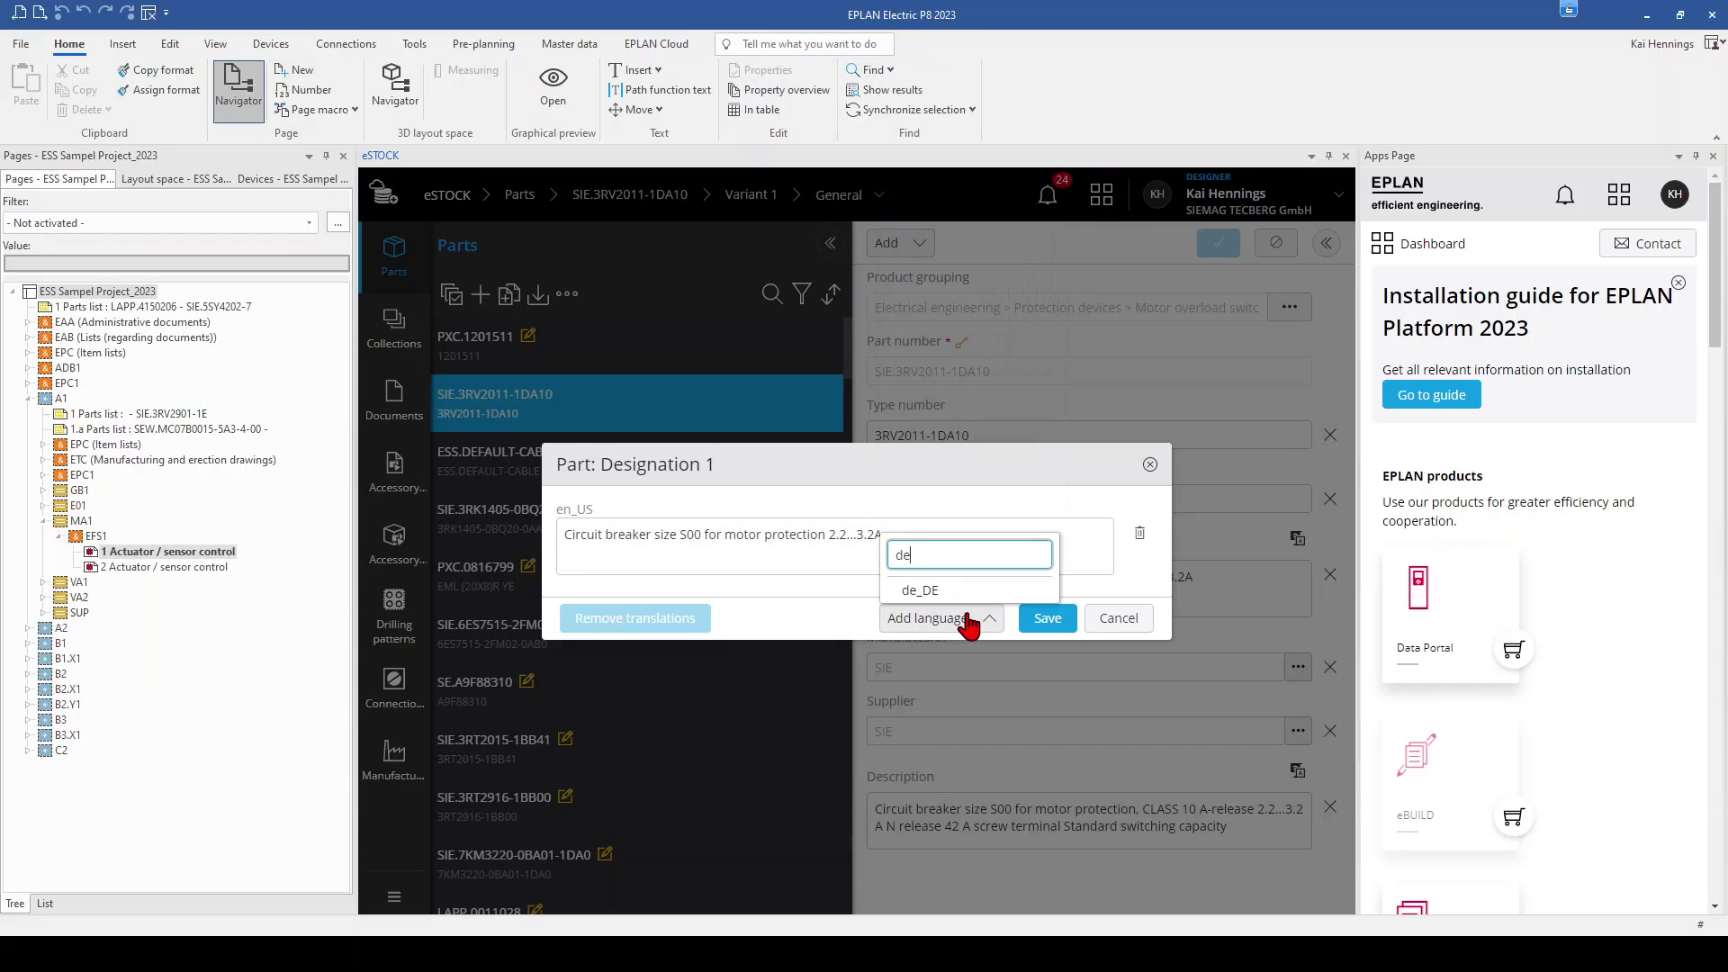
pyautogui.click(968, 591)
pyautogui.click(835, 588)
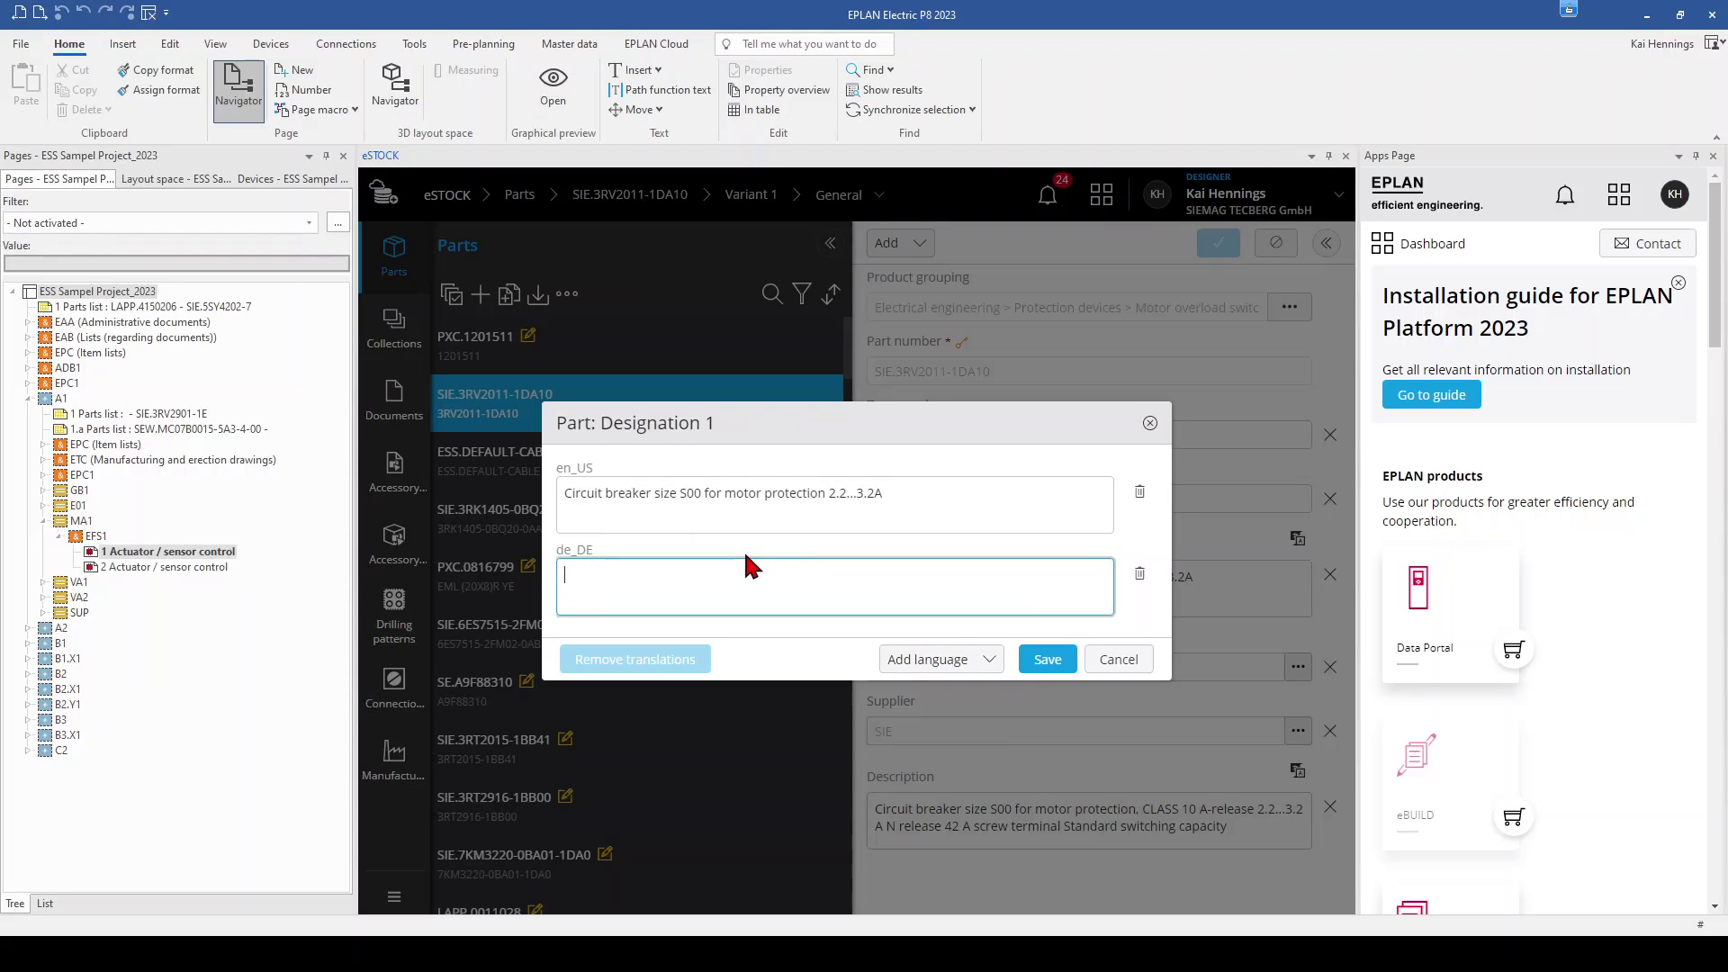
pyautogui.tripleClick(904, 499)
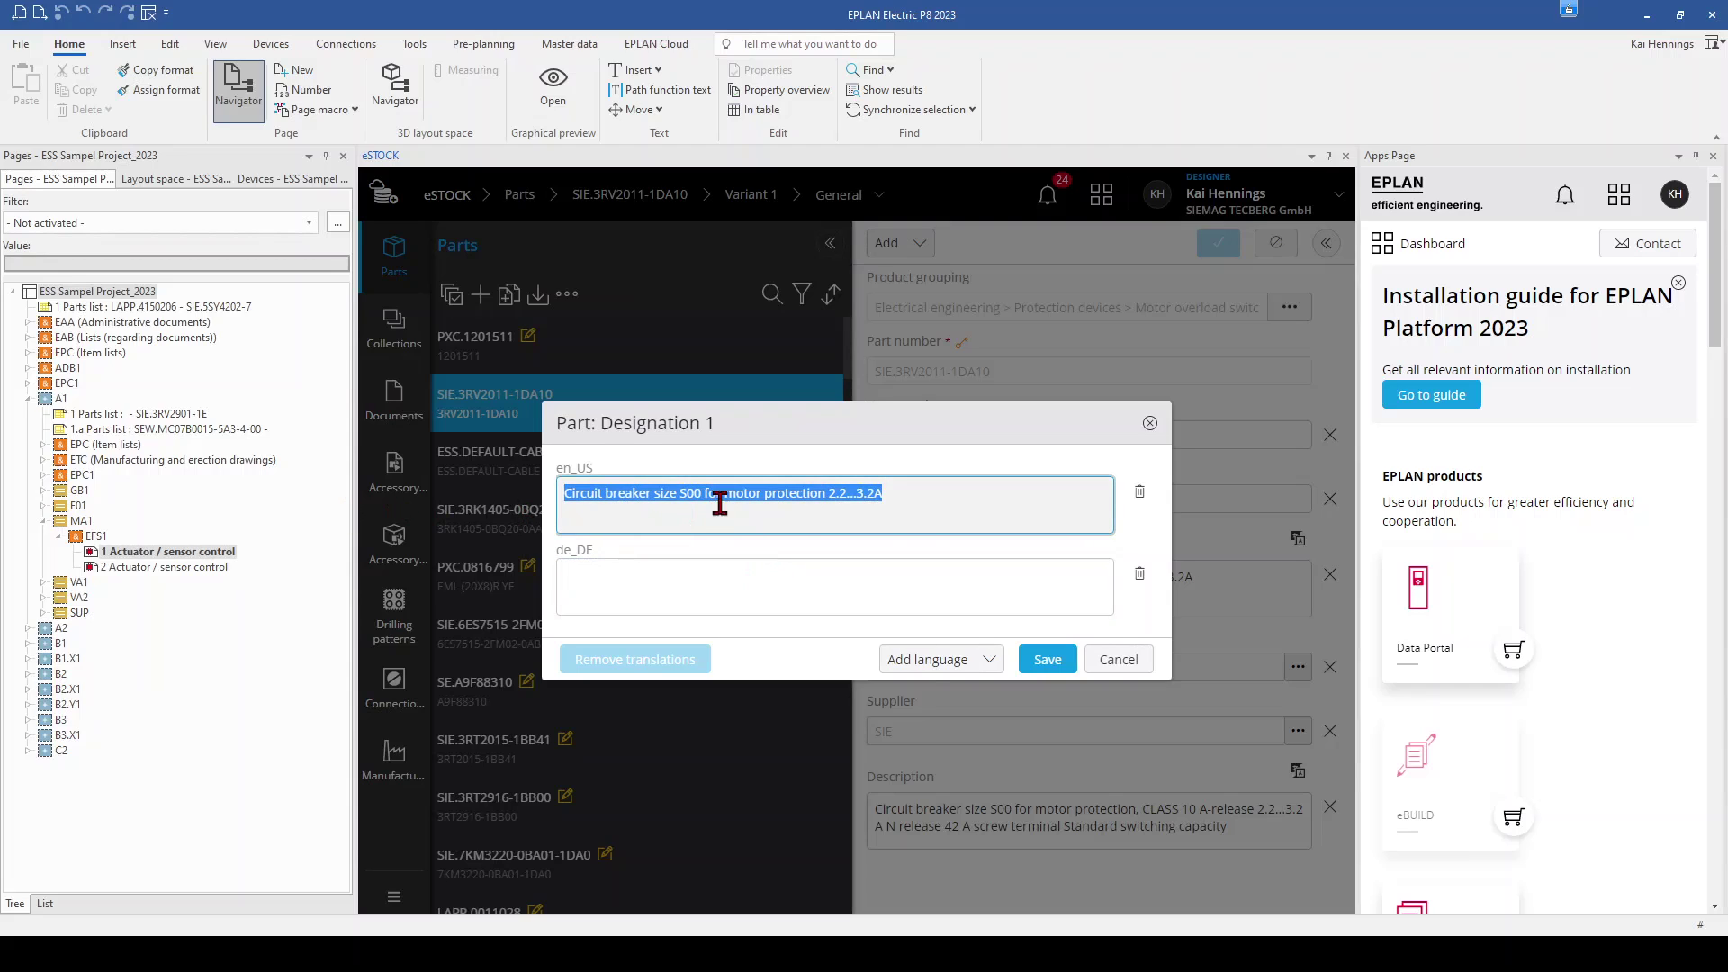
pyautogui.rightClick(723, 506)
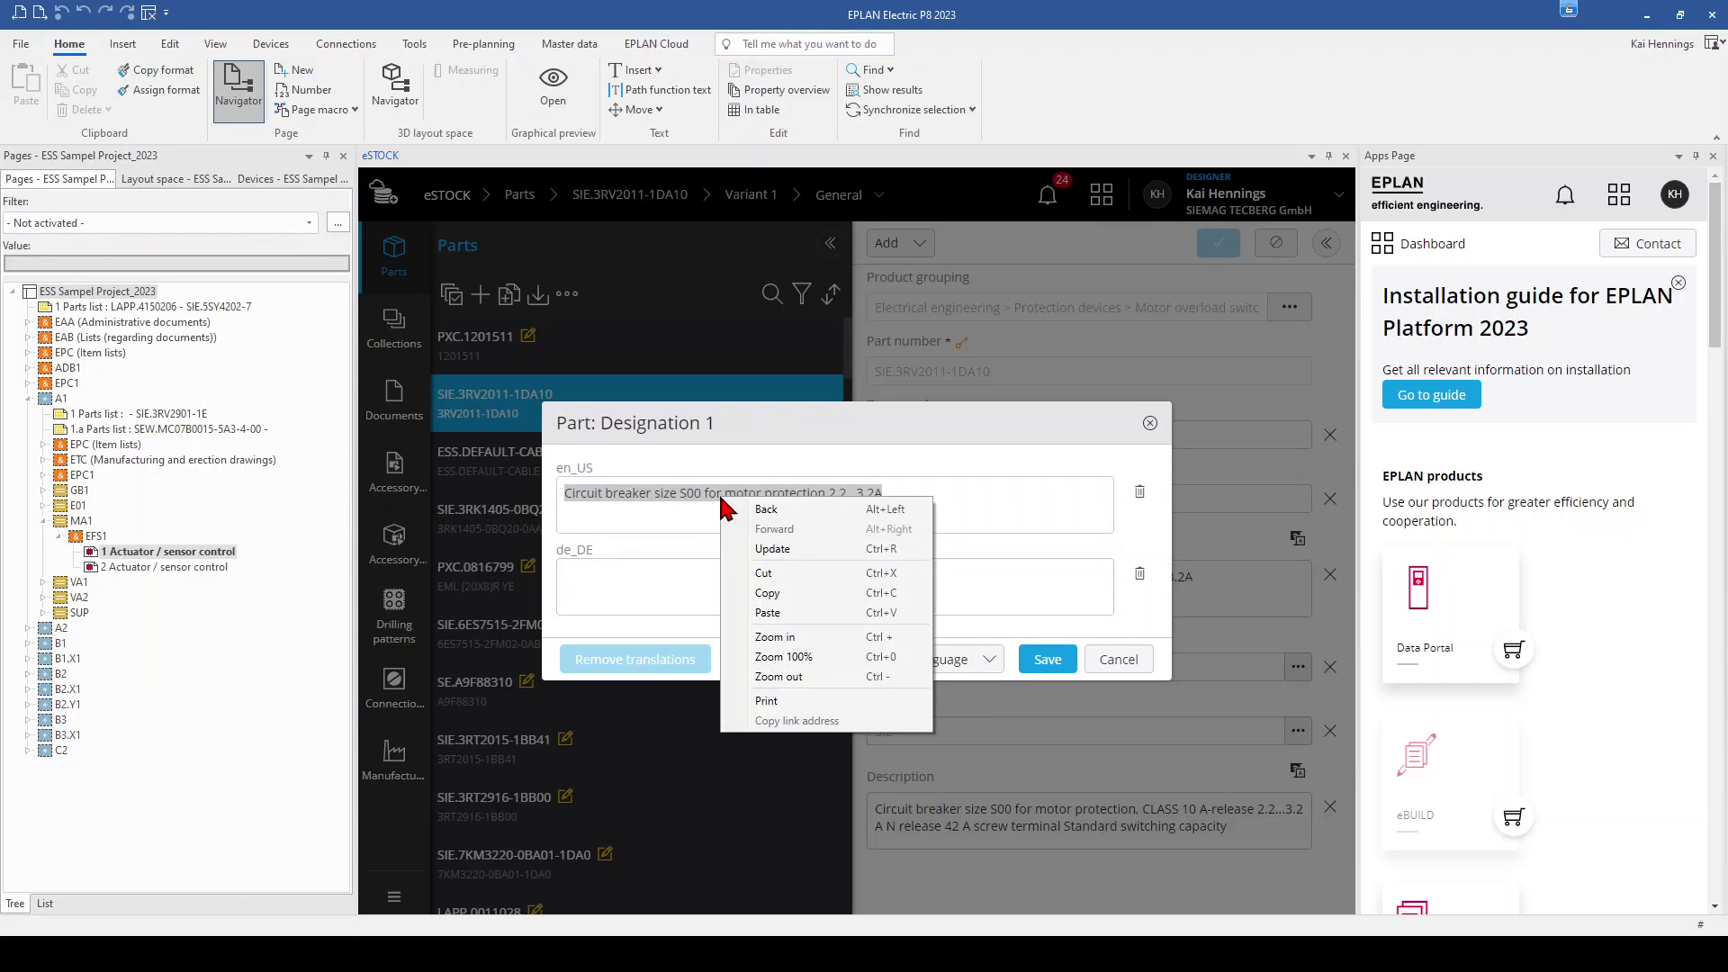
pyautogui.click(657, 522)
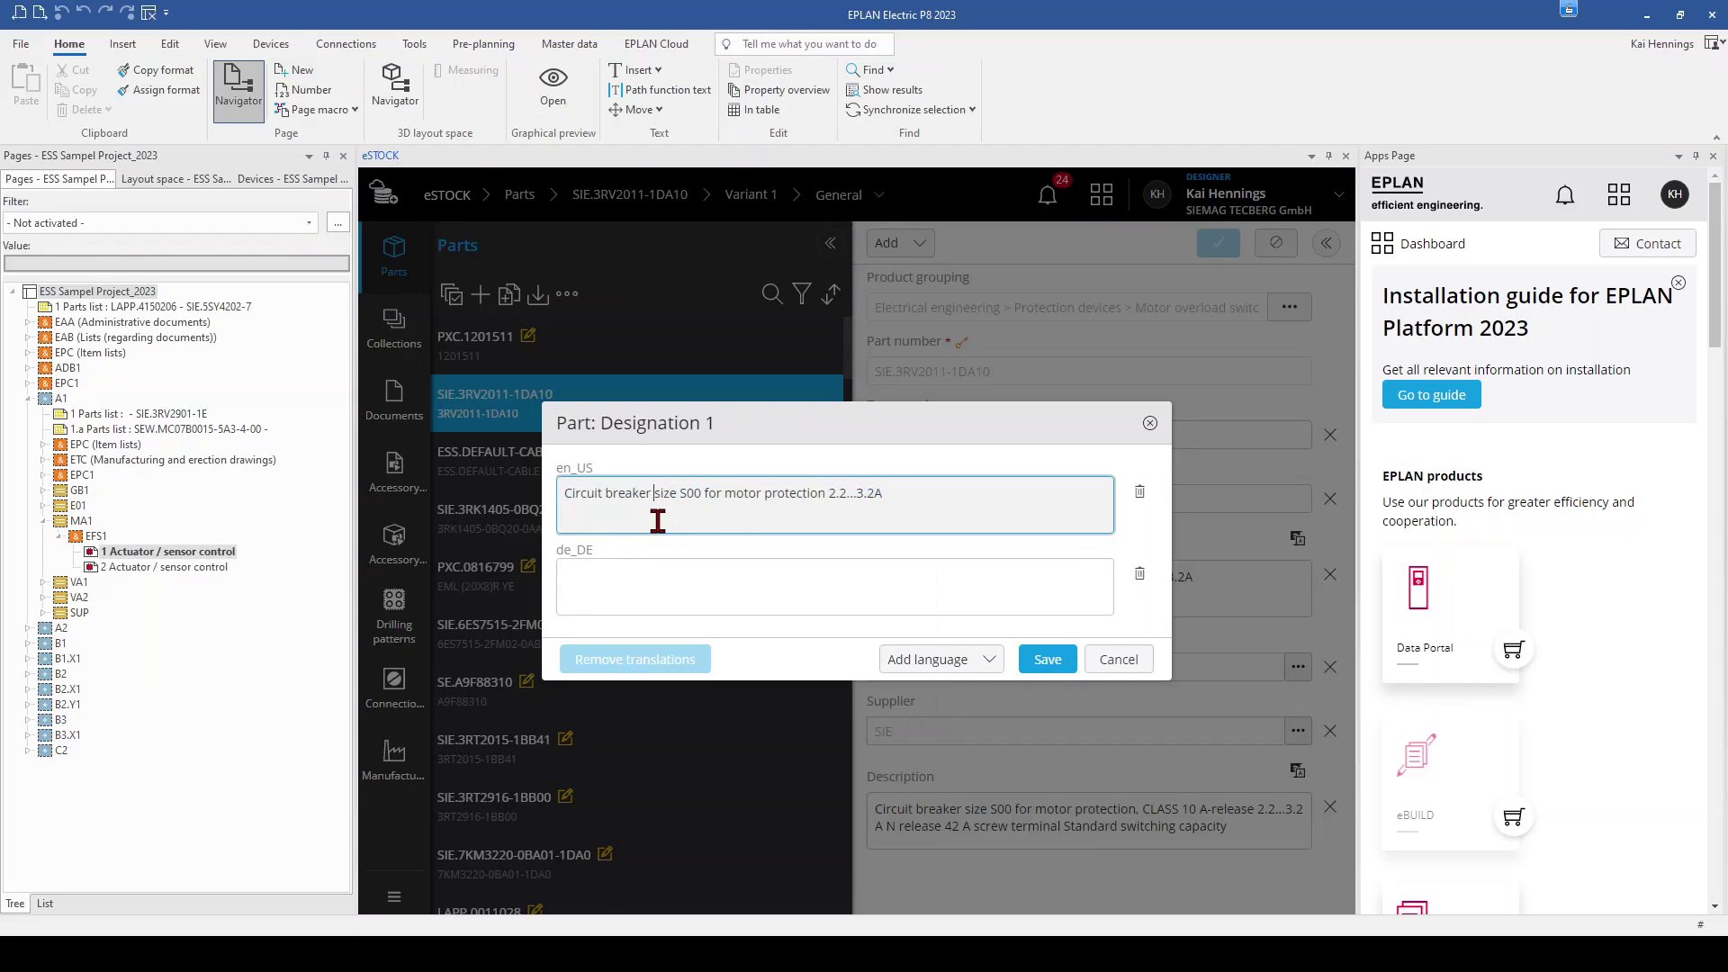
pyautogui.click(1150, 424)
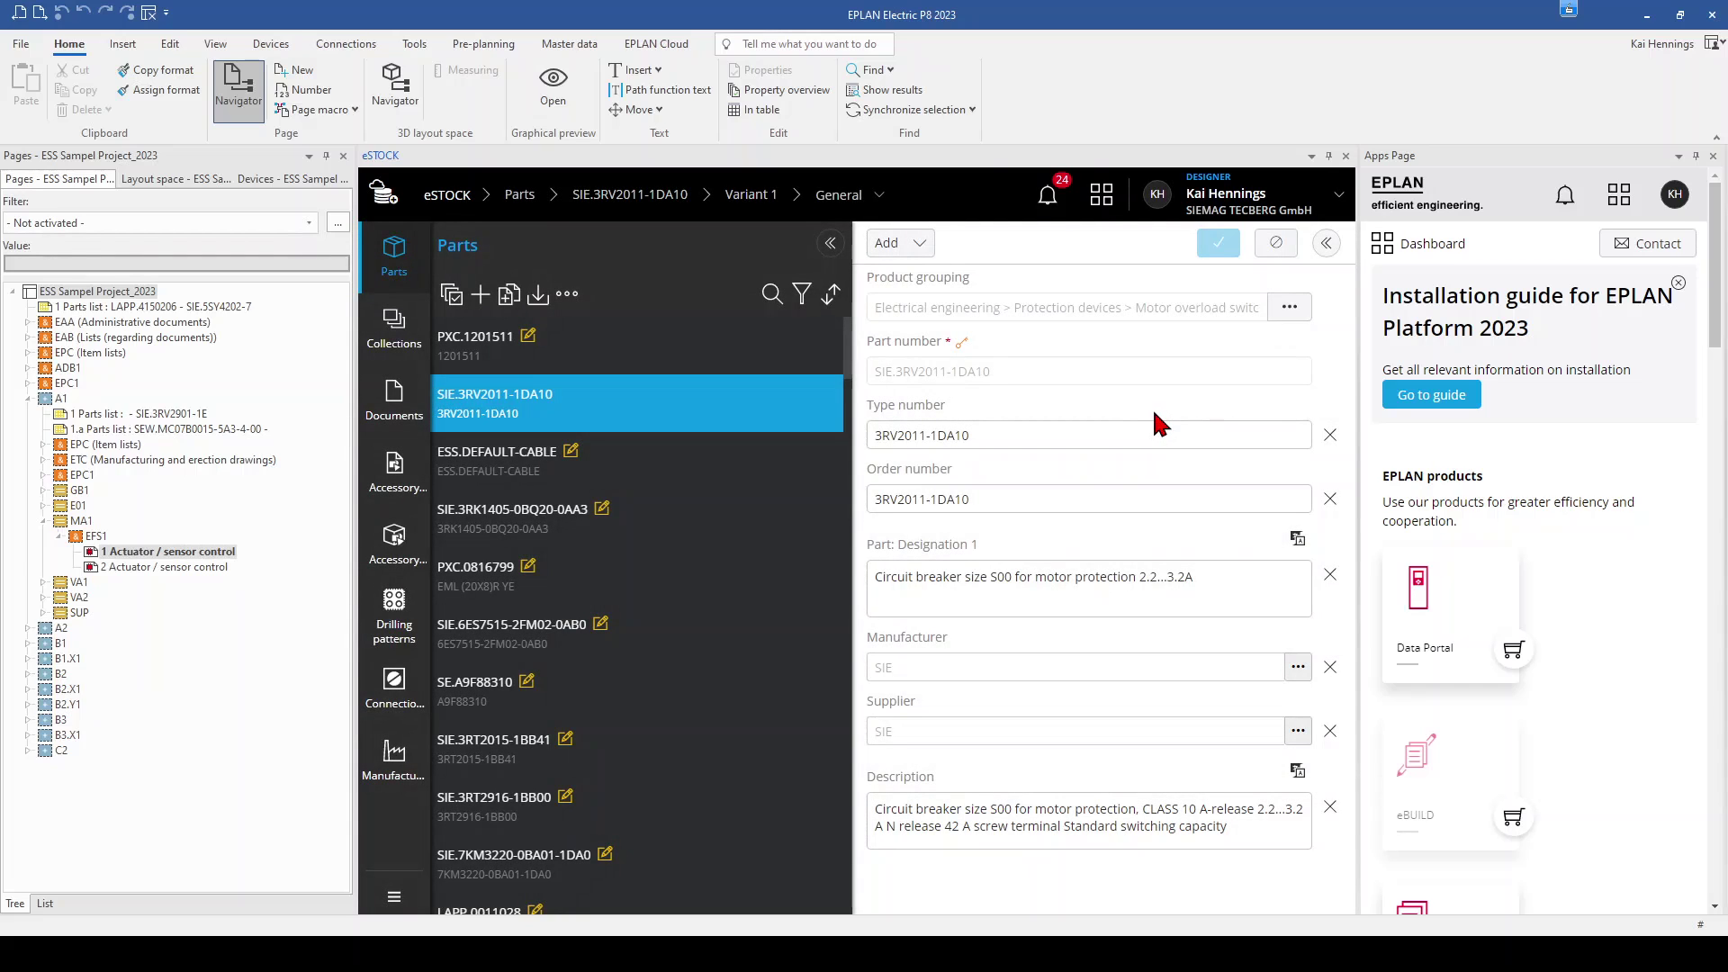
# - Open the Data Portal and search its parts for WAGO 2102
pyautogui.click(1422, 630)
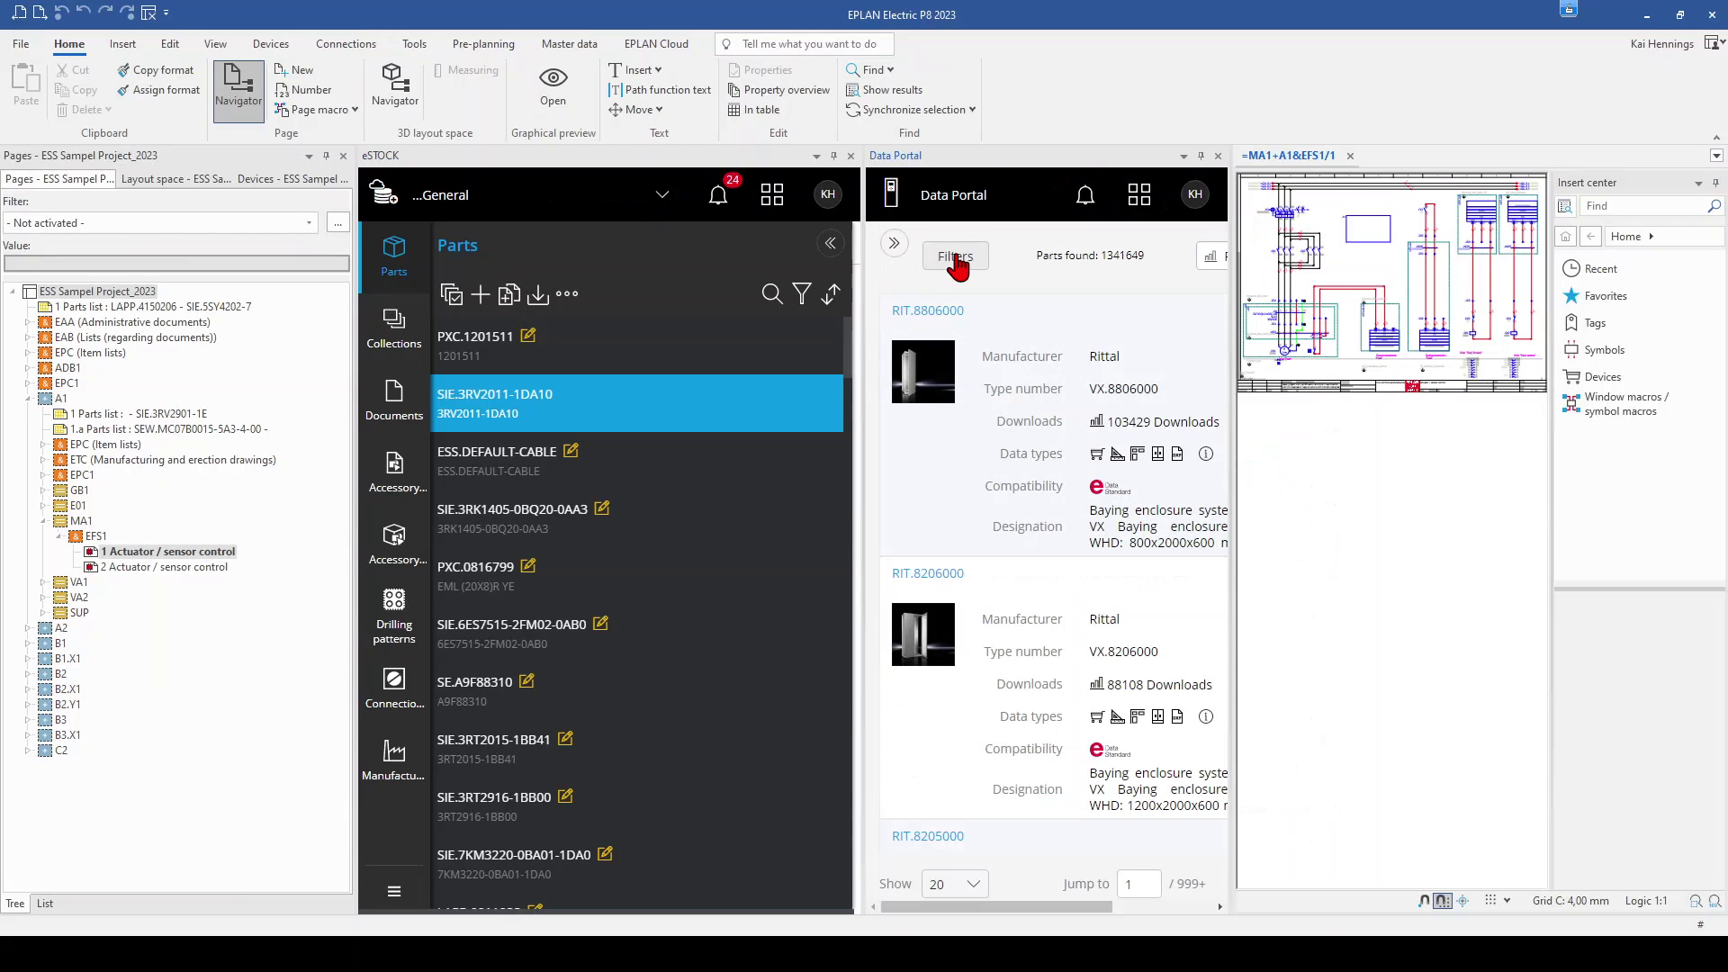
pyautogui.click(894, 252)
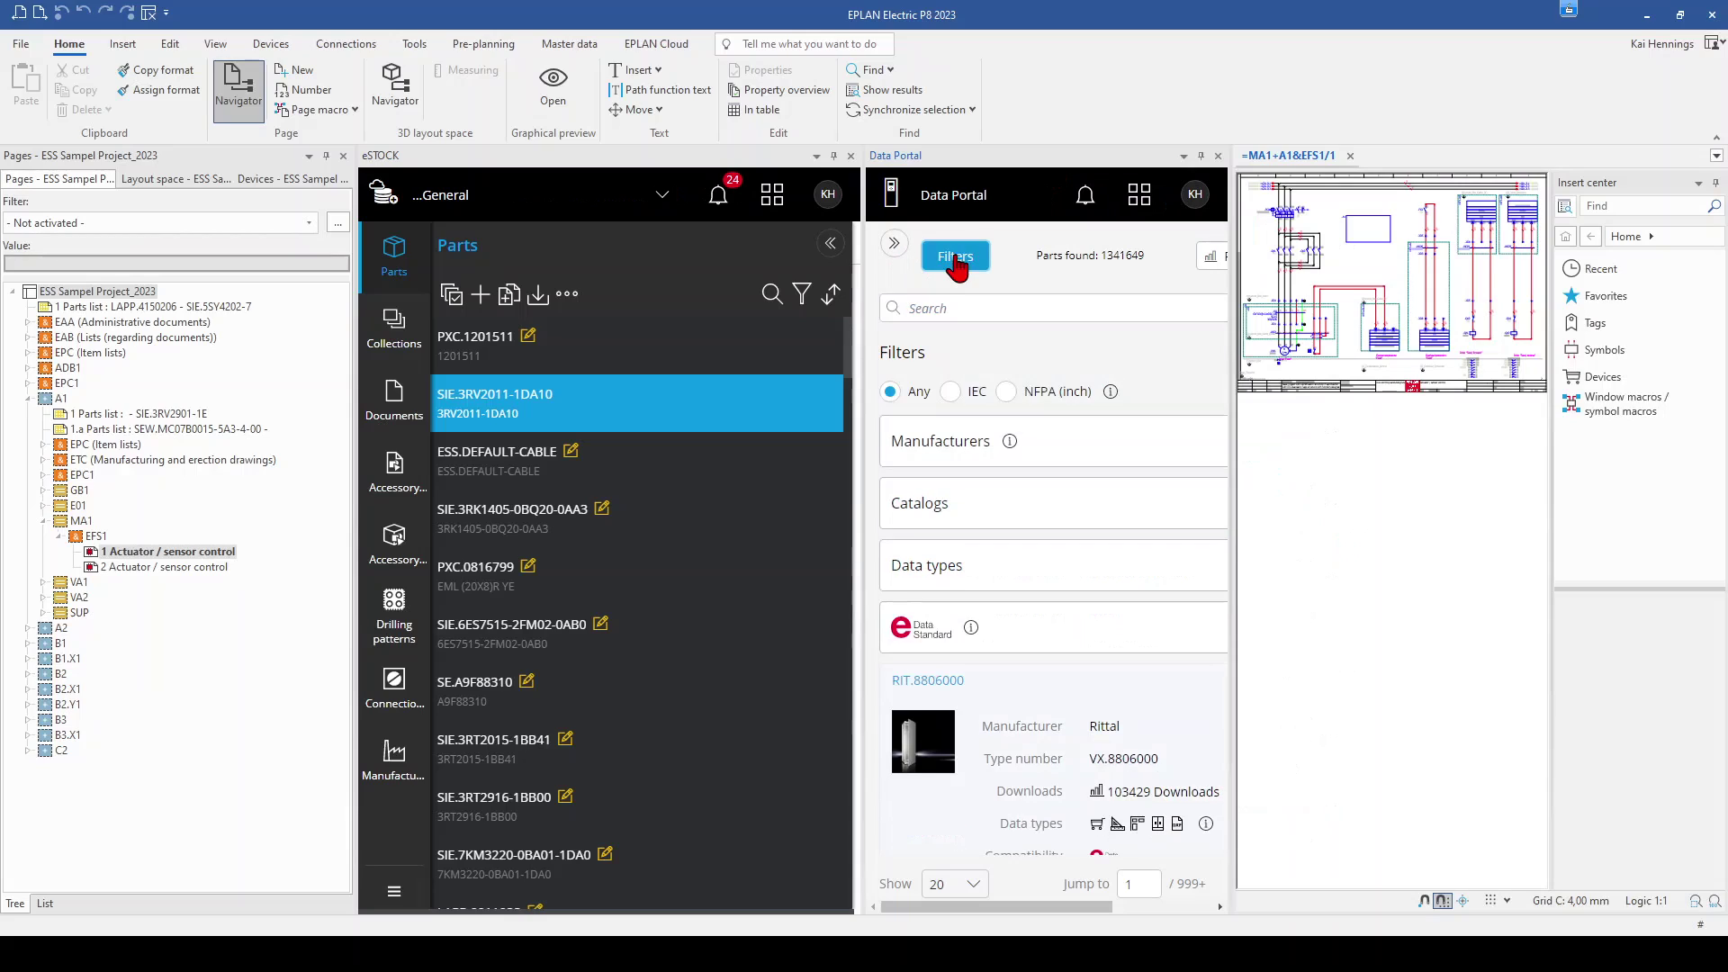
pyautogui.click(946, 307)
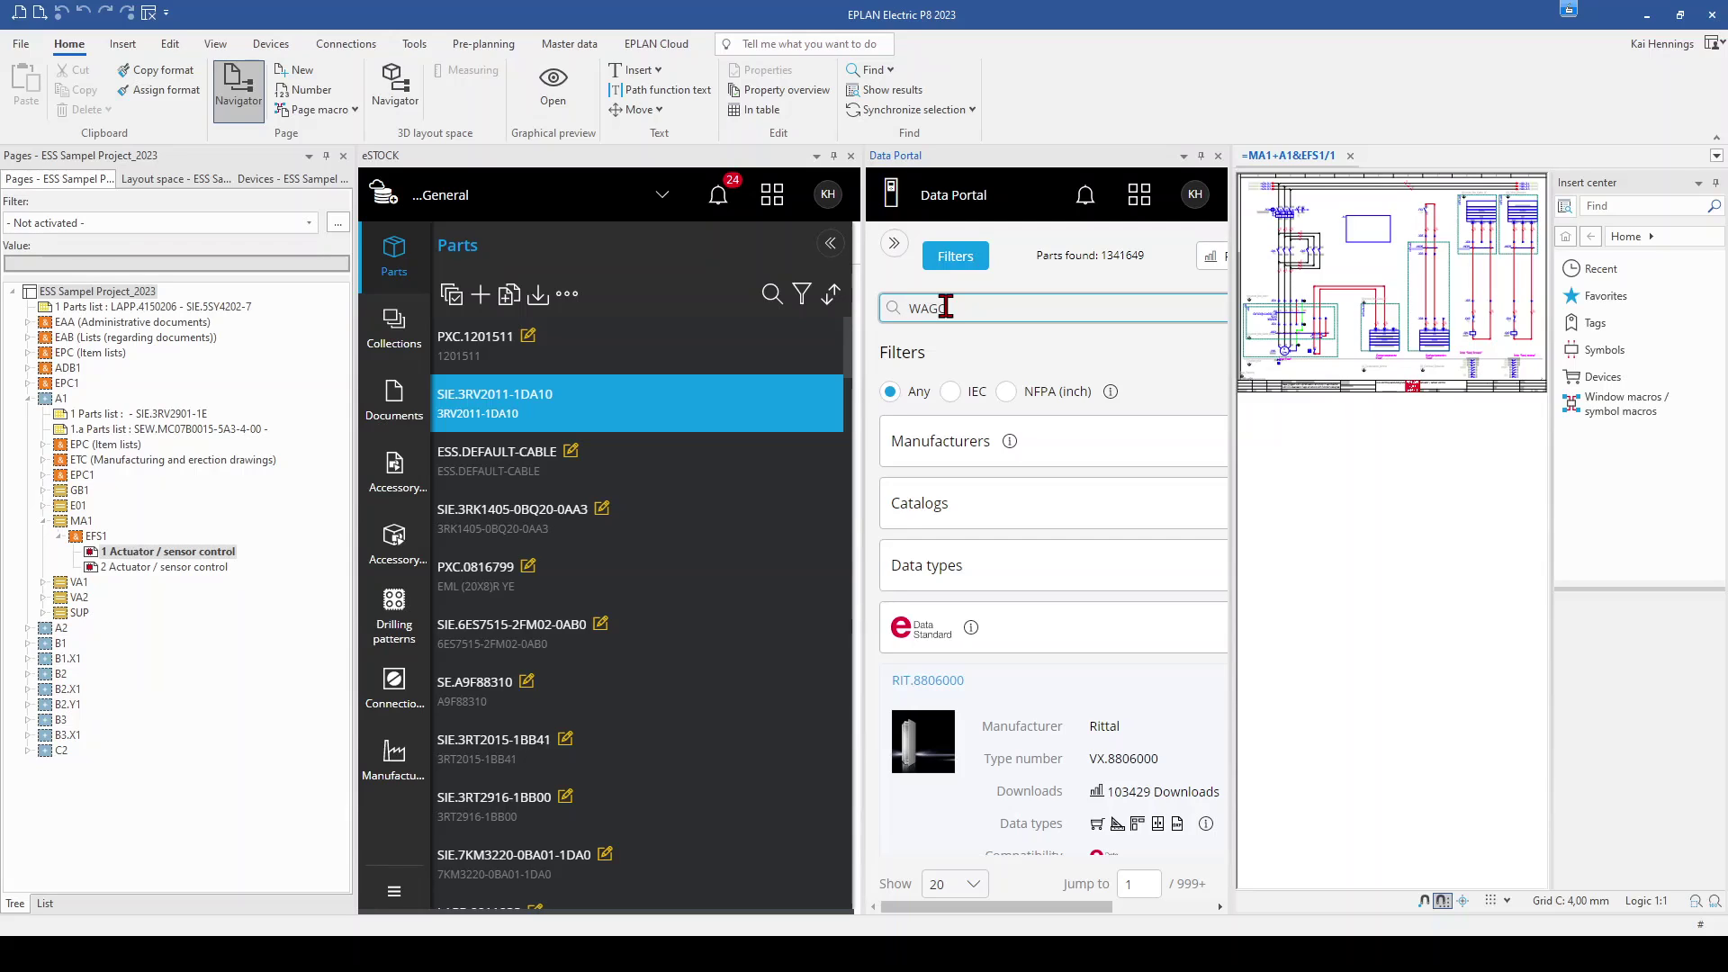
pyautogui.write('2102')
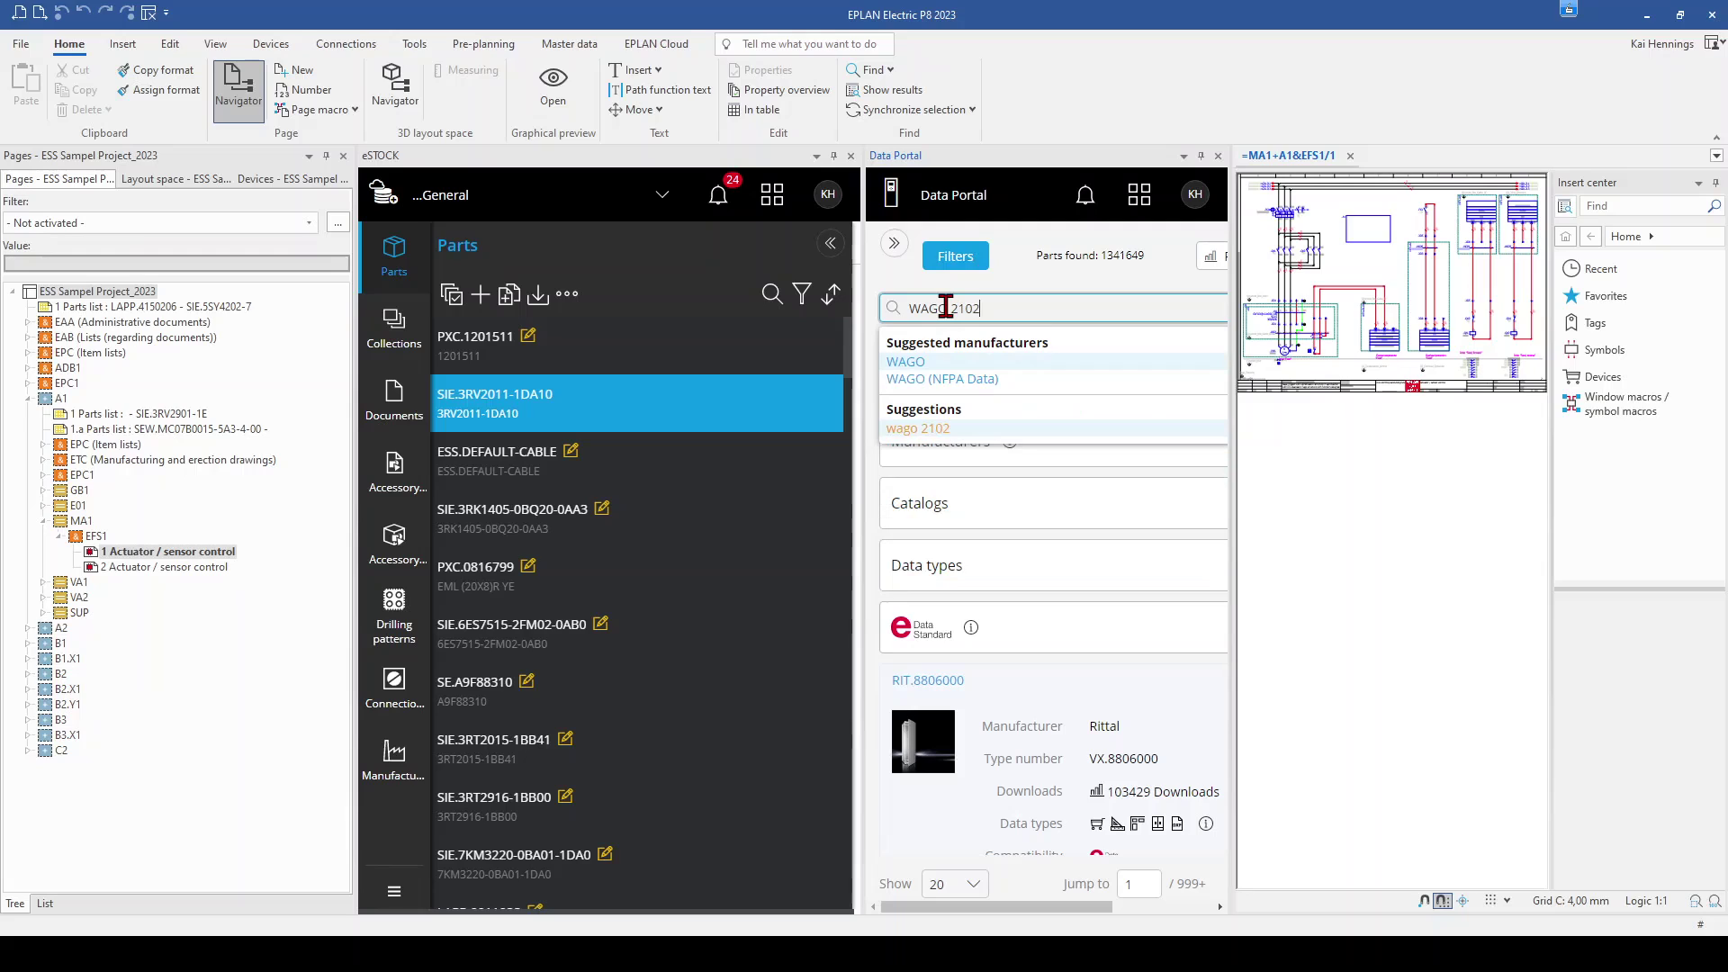
pyautogui.click(927, 428)
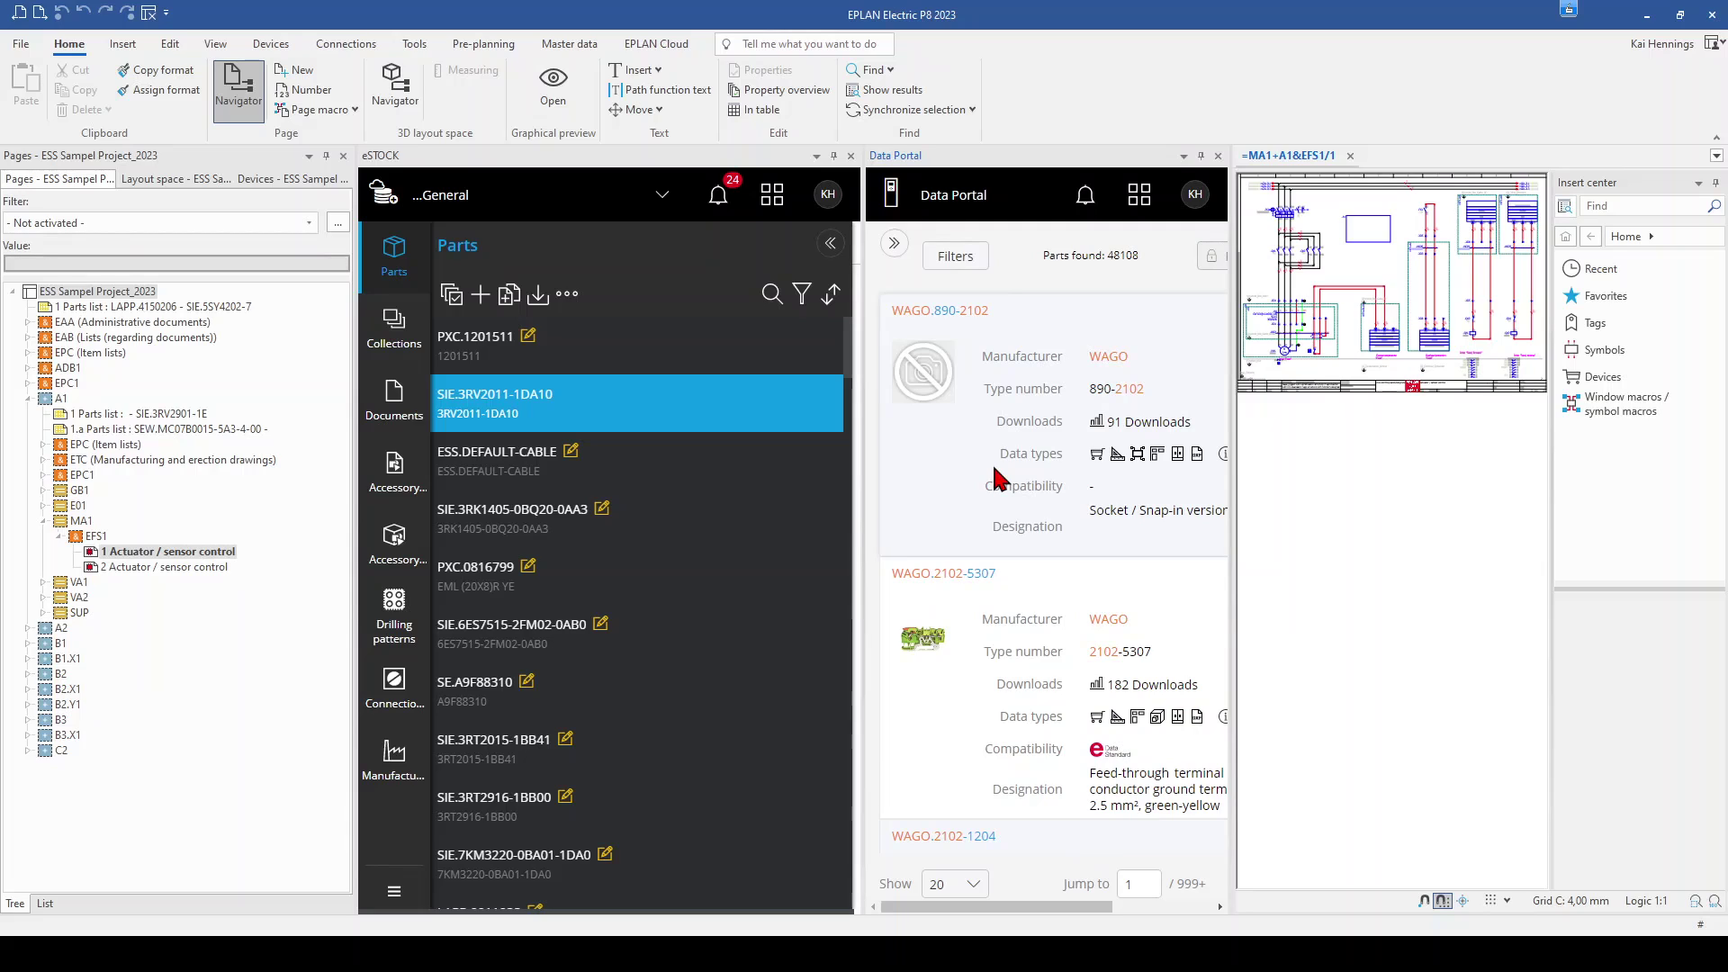
# - Open the details of terminal block WAGO.2102-5307 and import it using the import type Add new parts data only
pyautogui.scroll(-3, 997, 477)
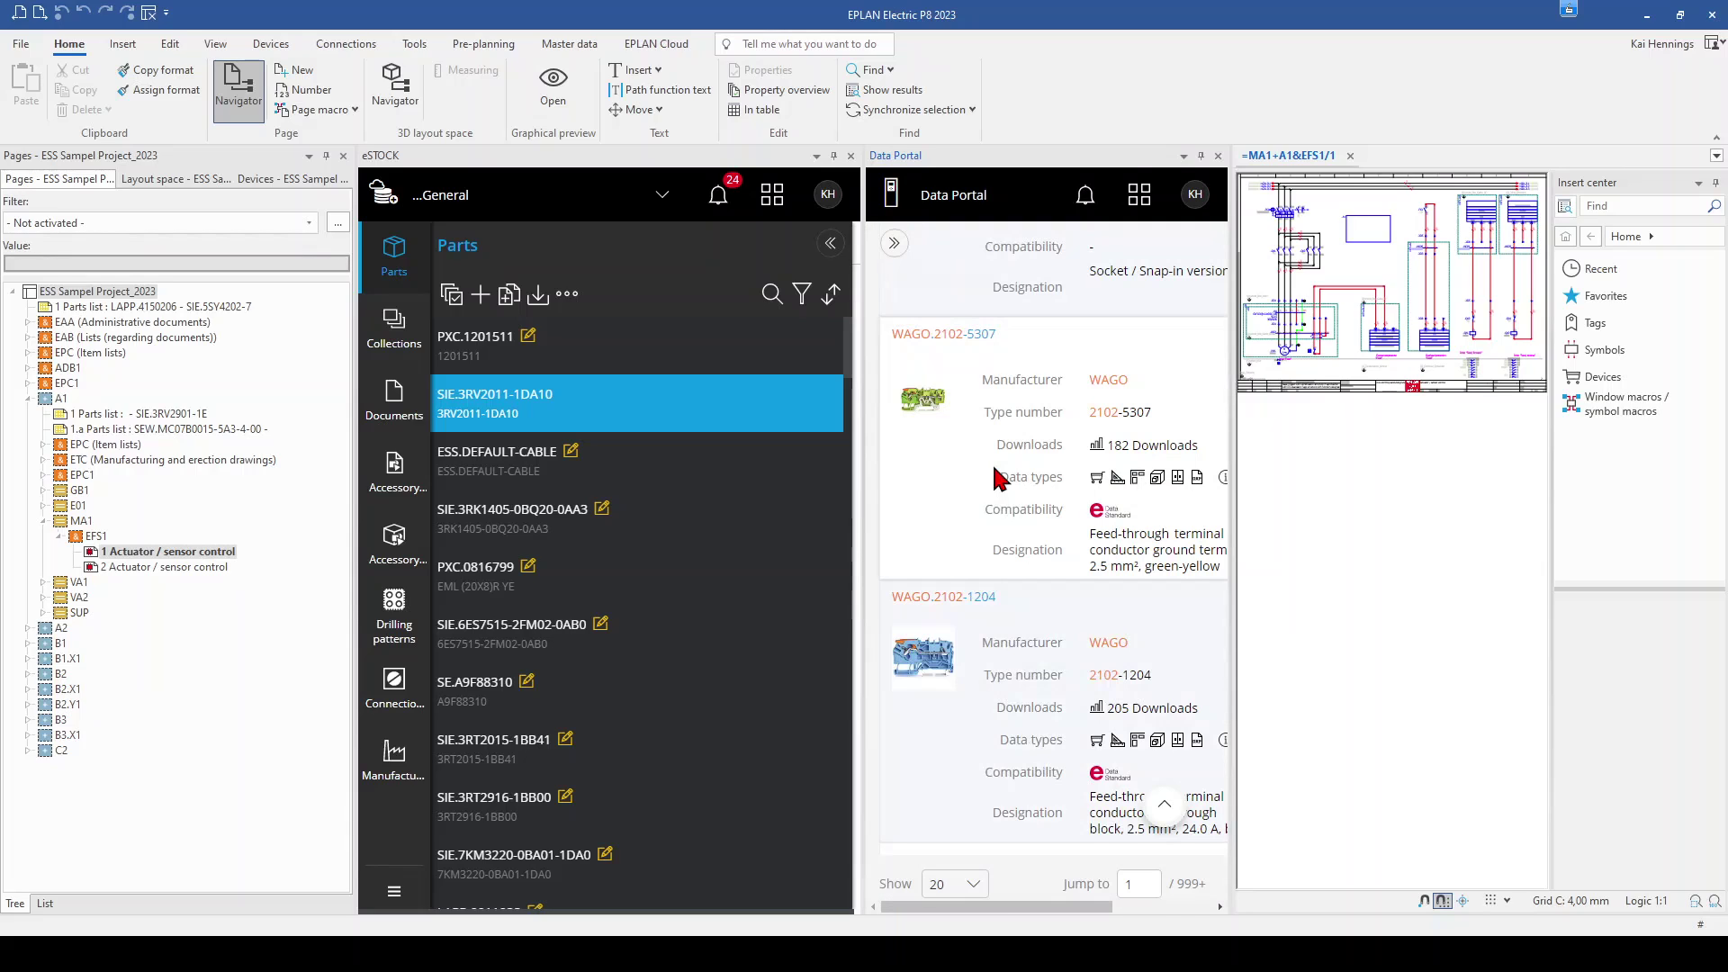
pyautogui.click(961, 338)
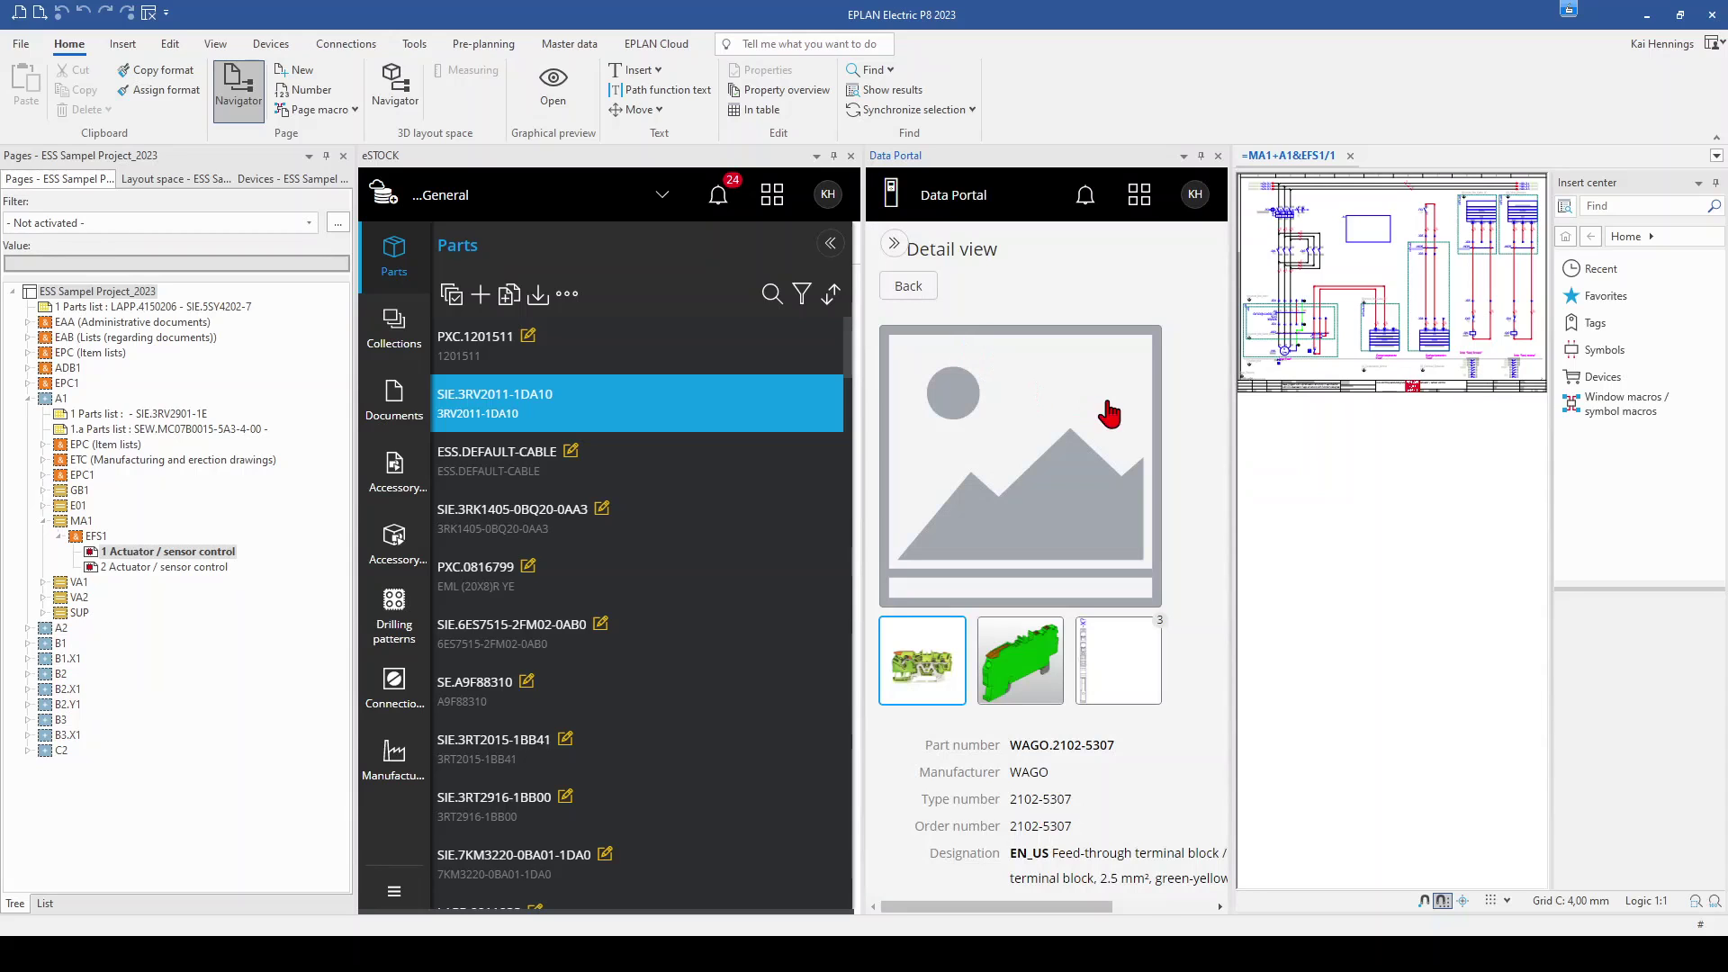
pyautogui.moveTo(1233, 490); pyautogui.dragTo(1396, 490)
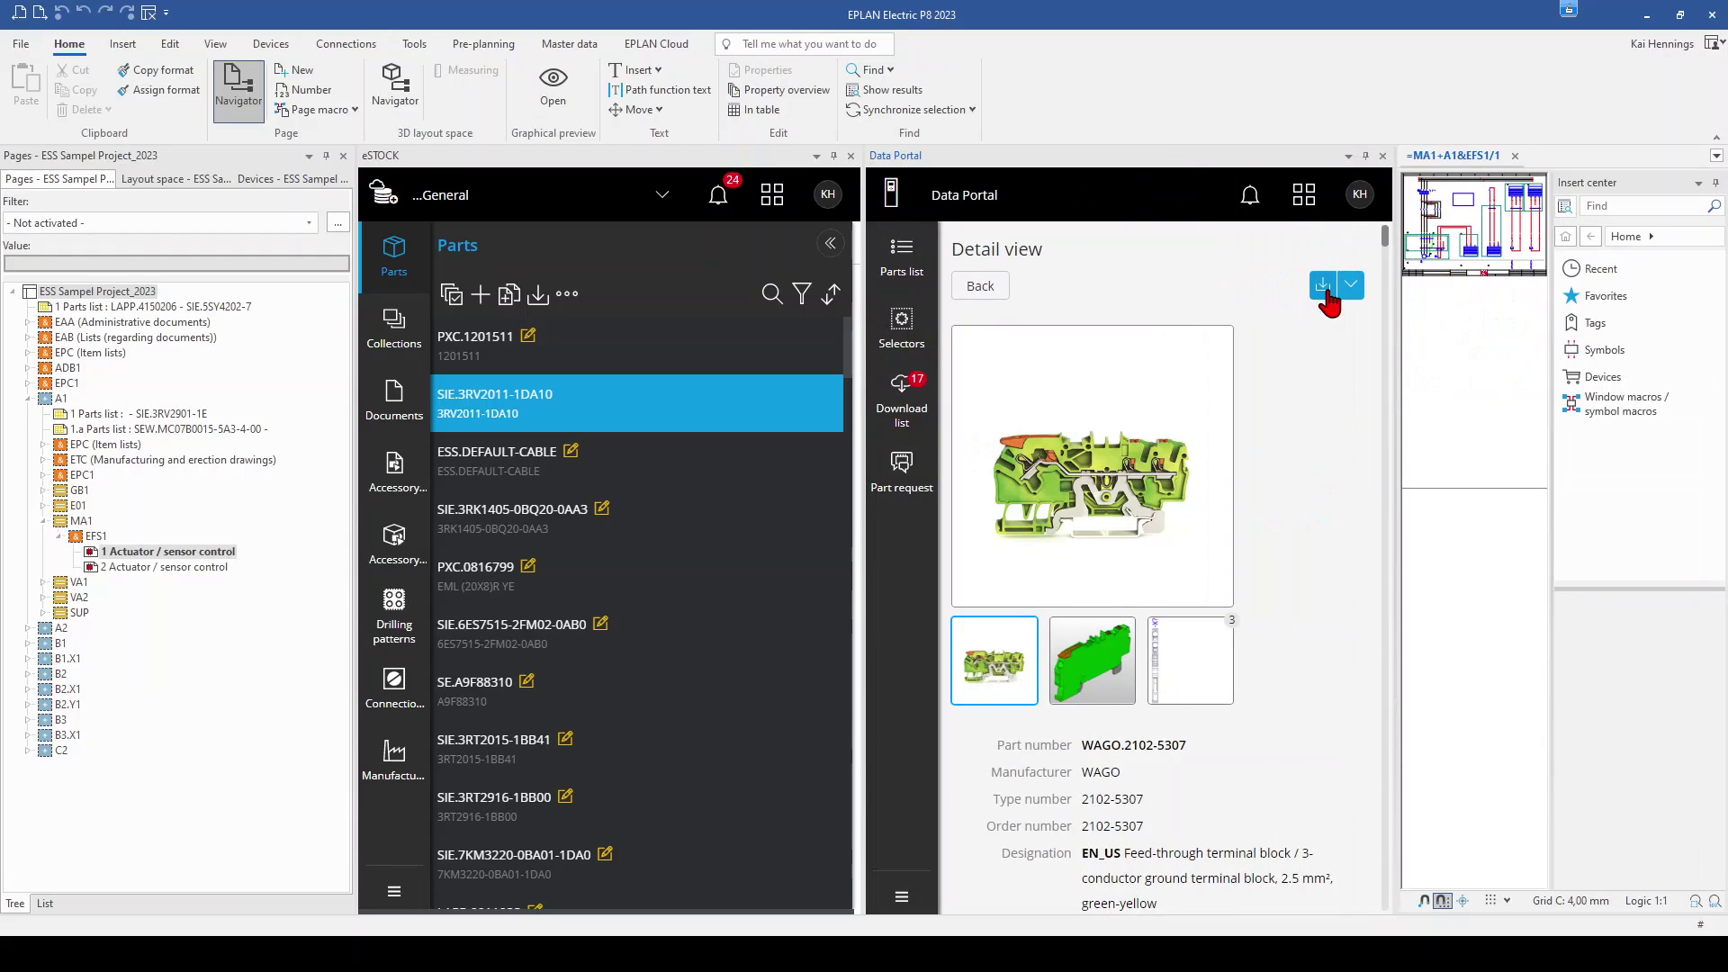
pyautogui.click(1323, 286)
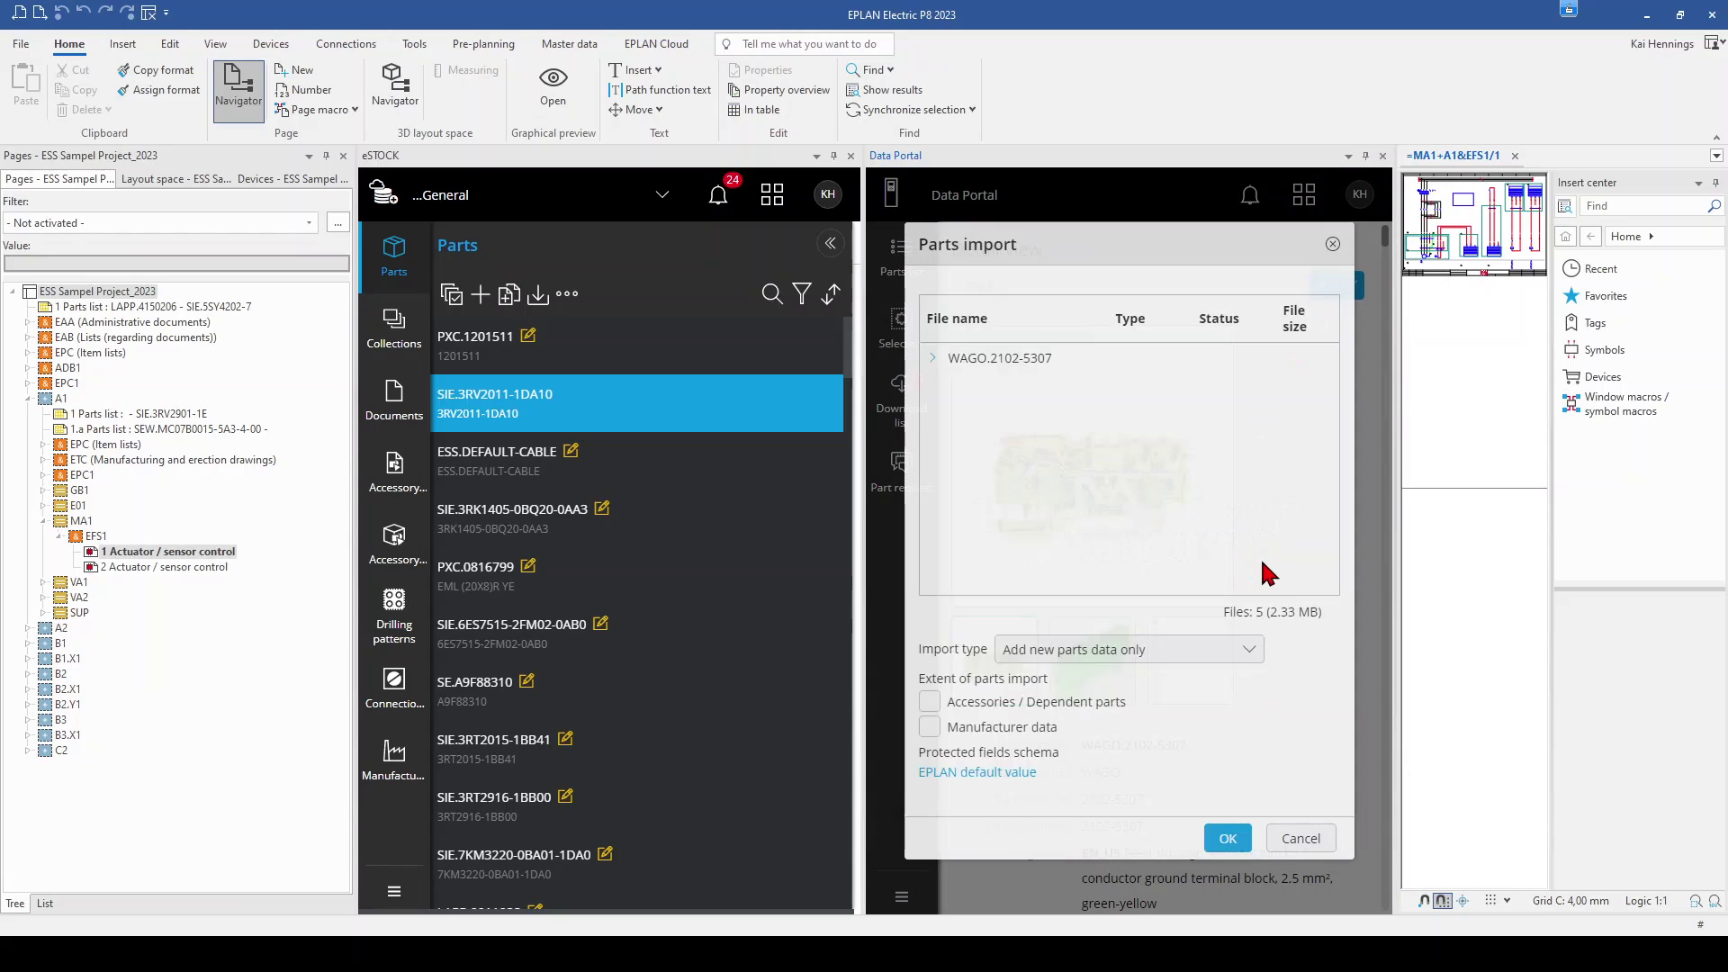
pyautogui.moveTo(1053, 358); pyautogui.dragTo(967, 359)
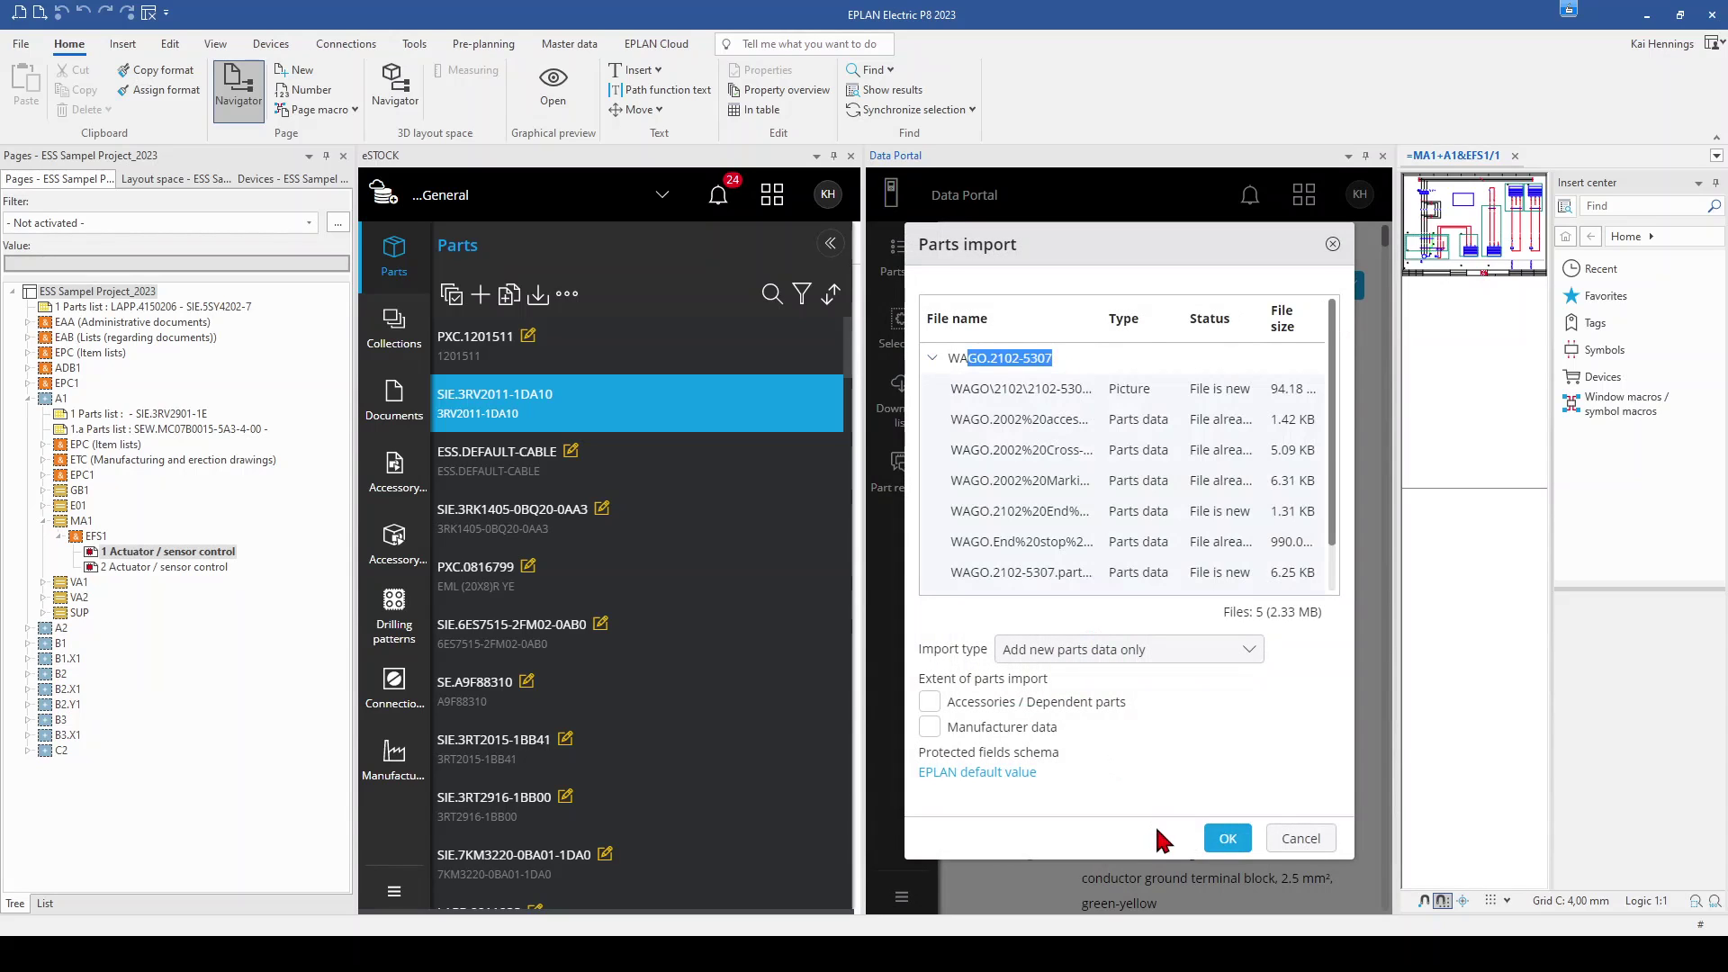
pyautogui.click(1226, 838)
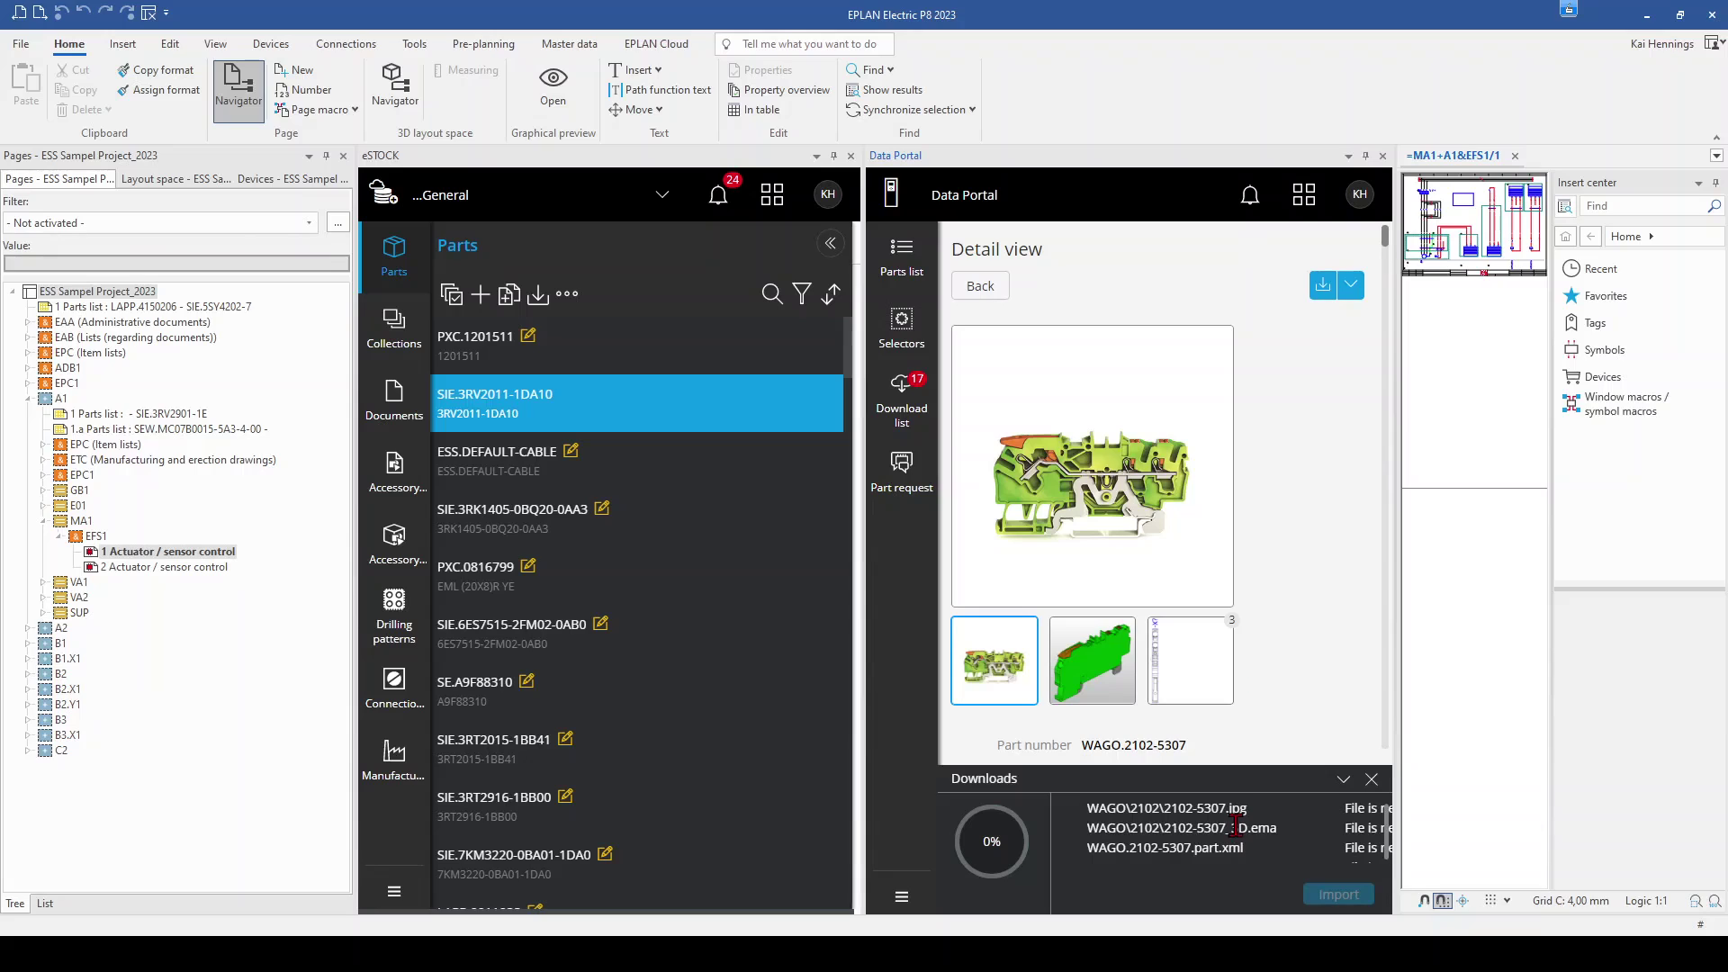
pyautogui.click(1328, 893)
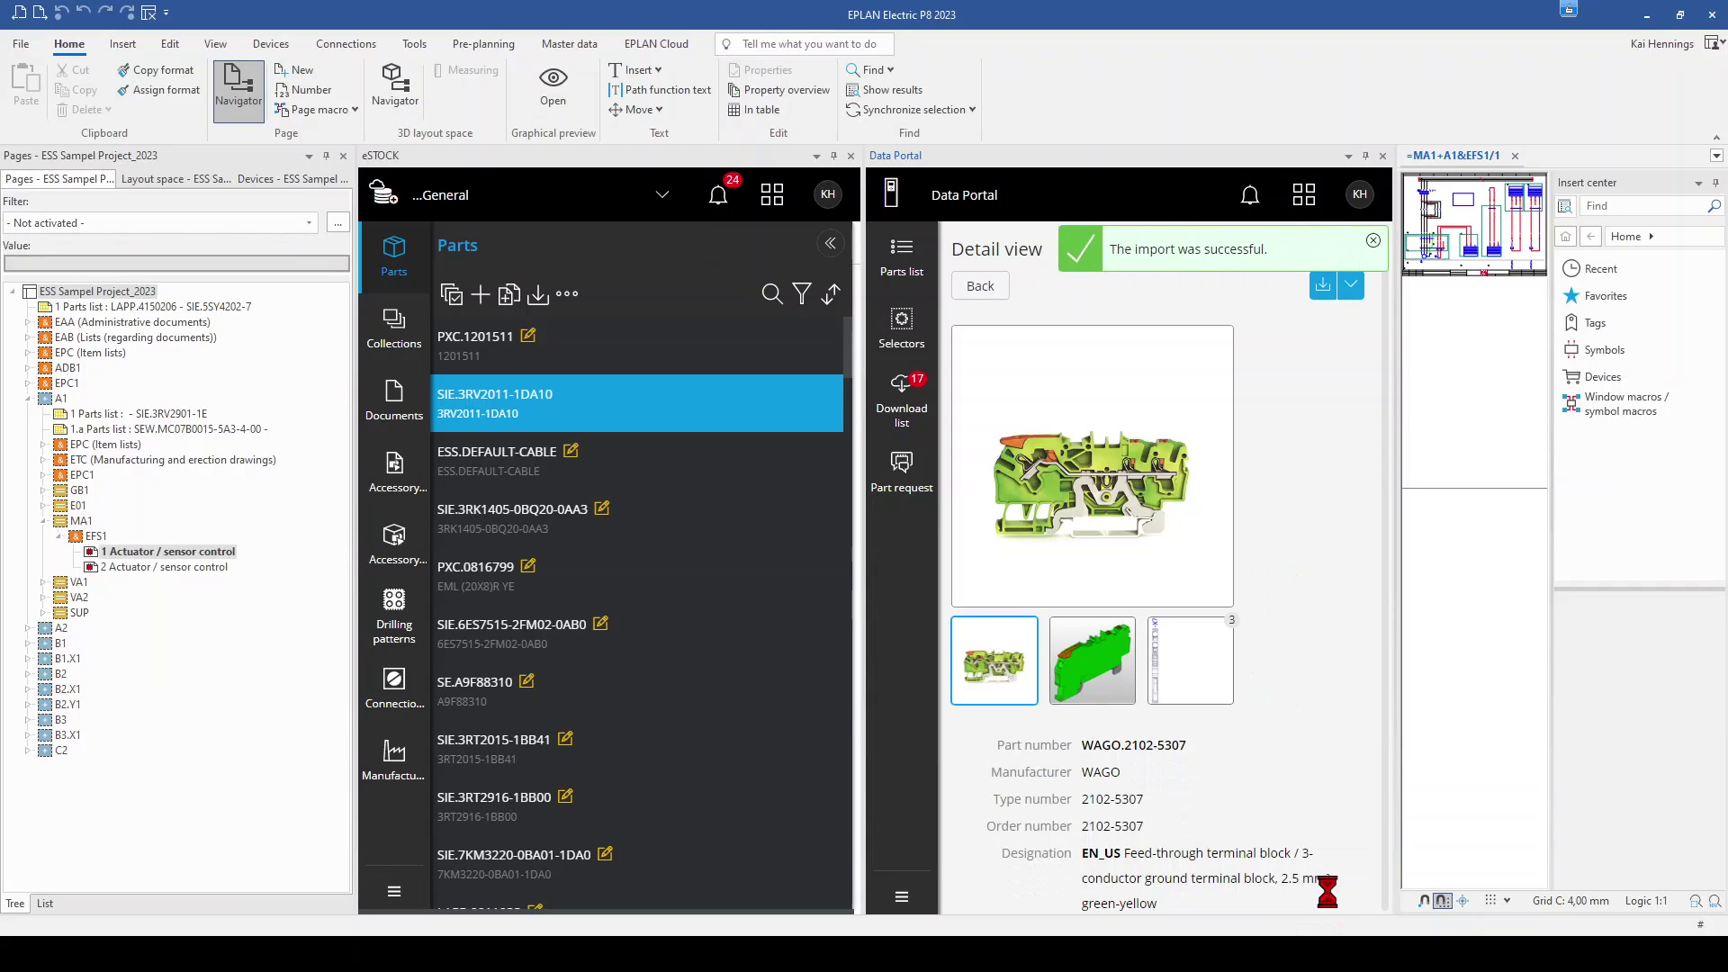
# - Copy the number 2102-5307 from the Data Portal details and search the eSTOCK parts for it
pyautogui.moveTo(1188, 746); pyautogui.dragTo(1124, 746)
pyautogui.hotkey('ctrl', 'c')
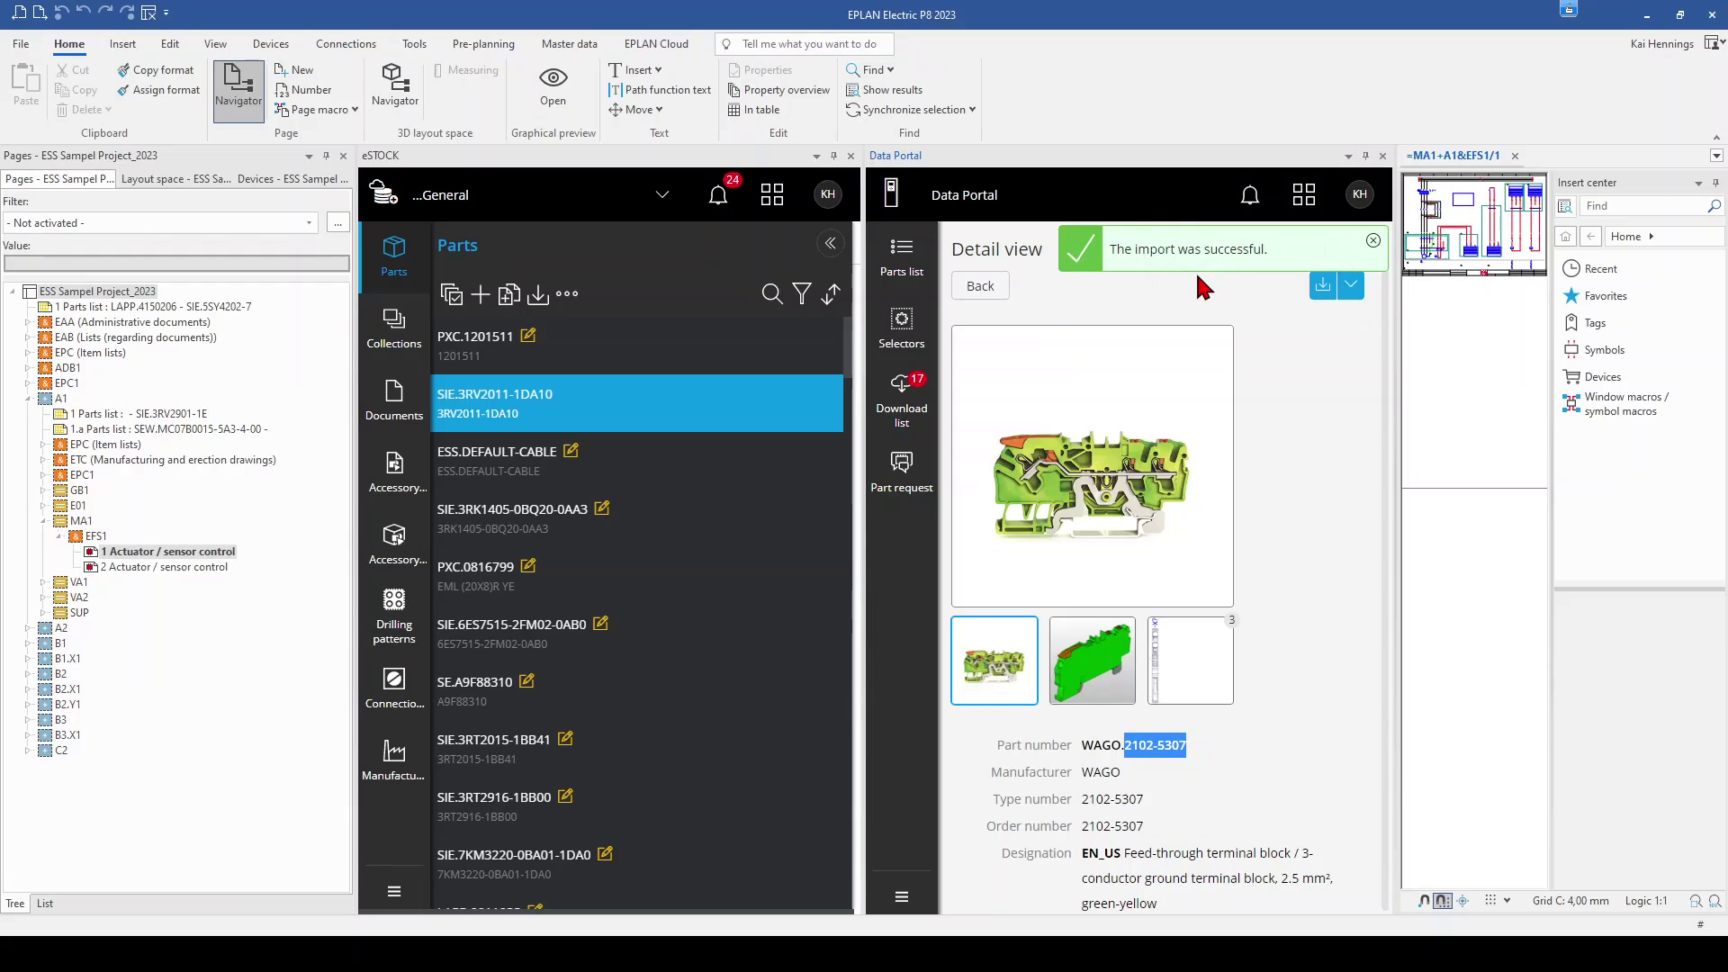
pyautogui.click(394, 259)
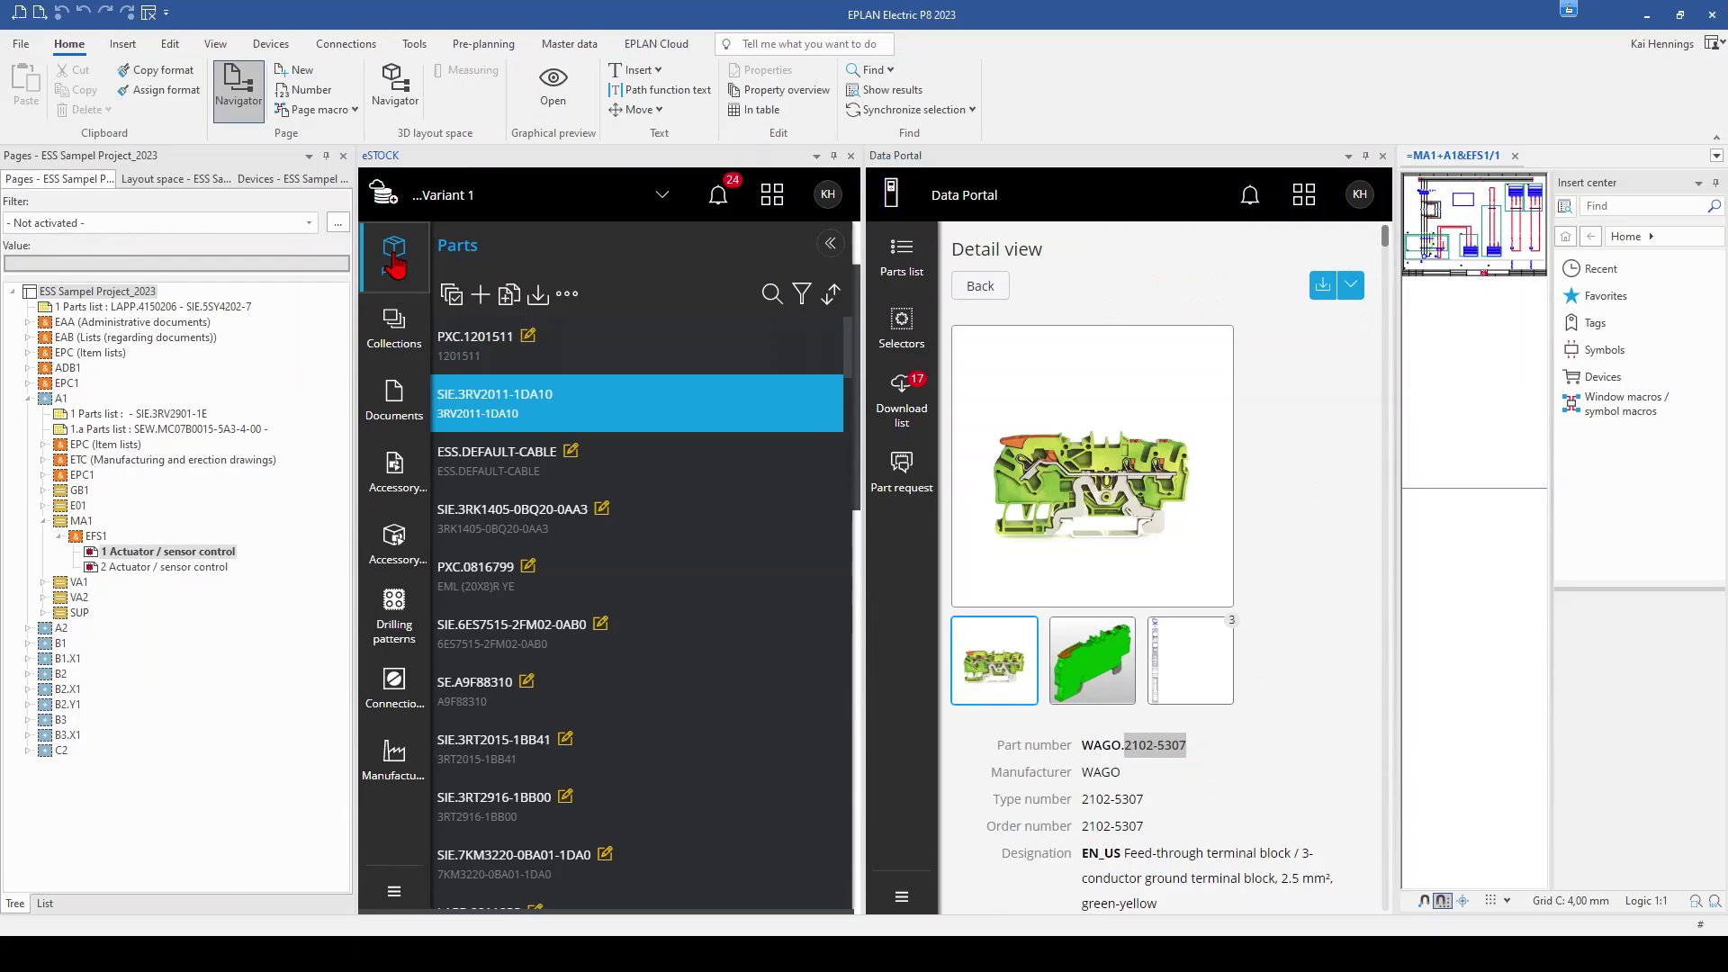
pyautogui.click(771, 293)
pyautogui.hotkey('ctrl', 'v')
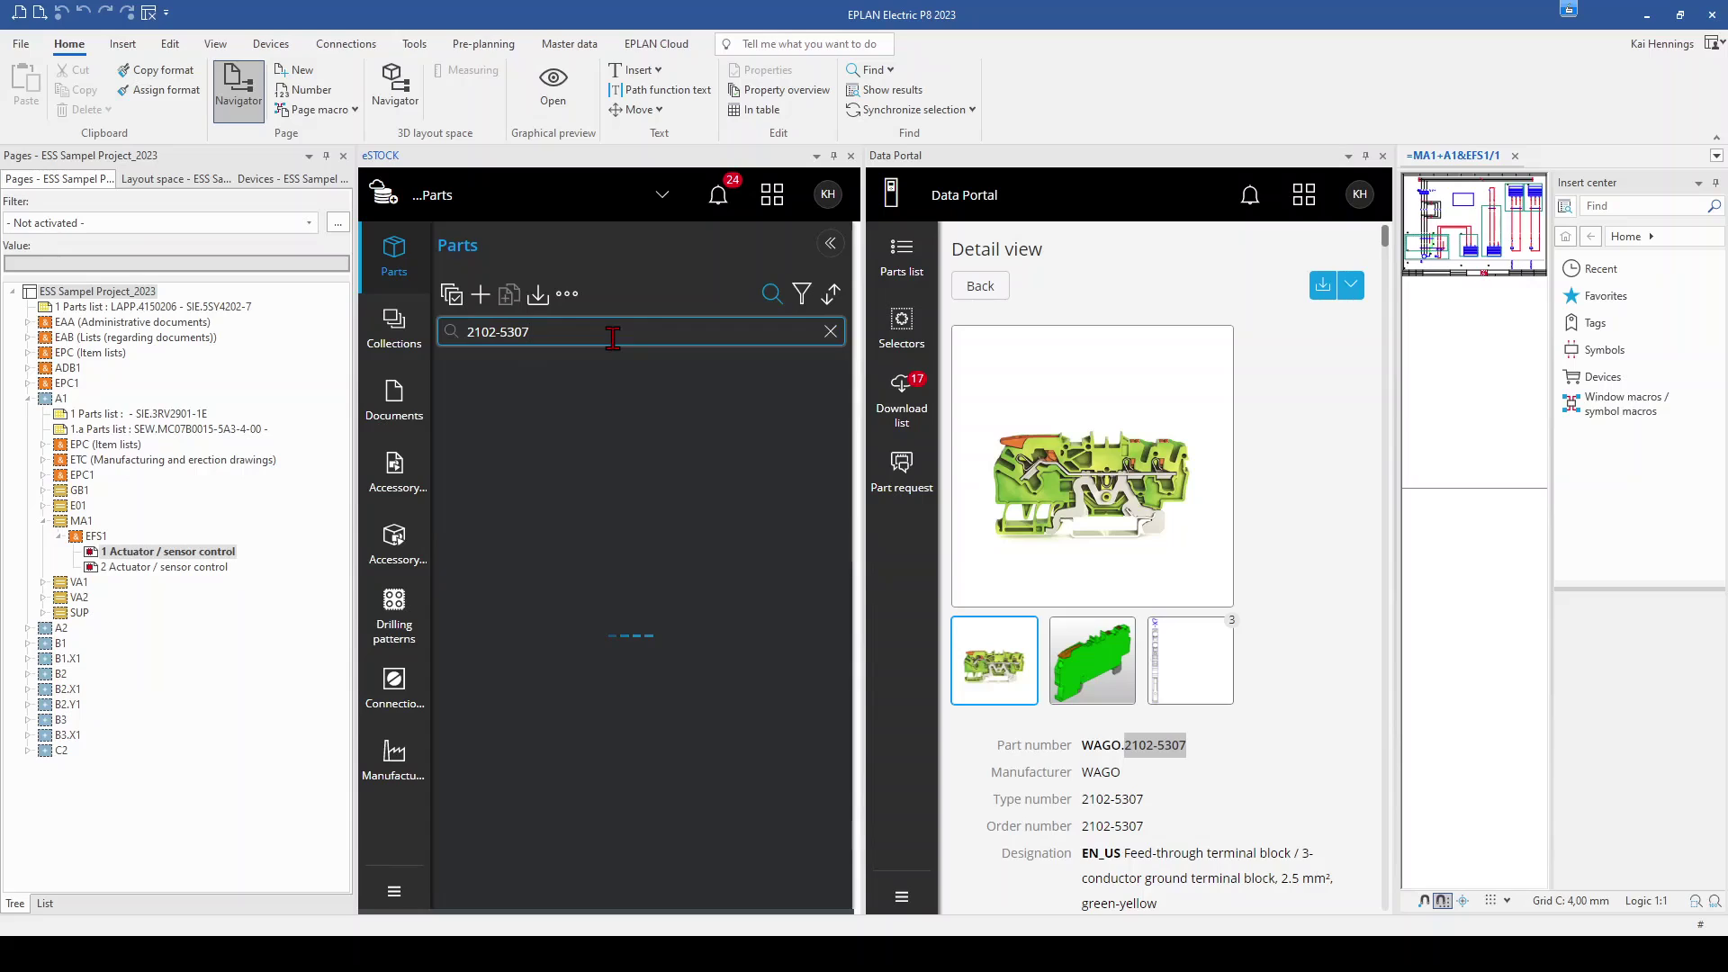